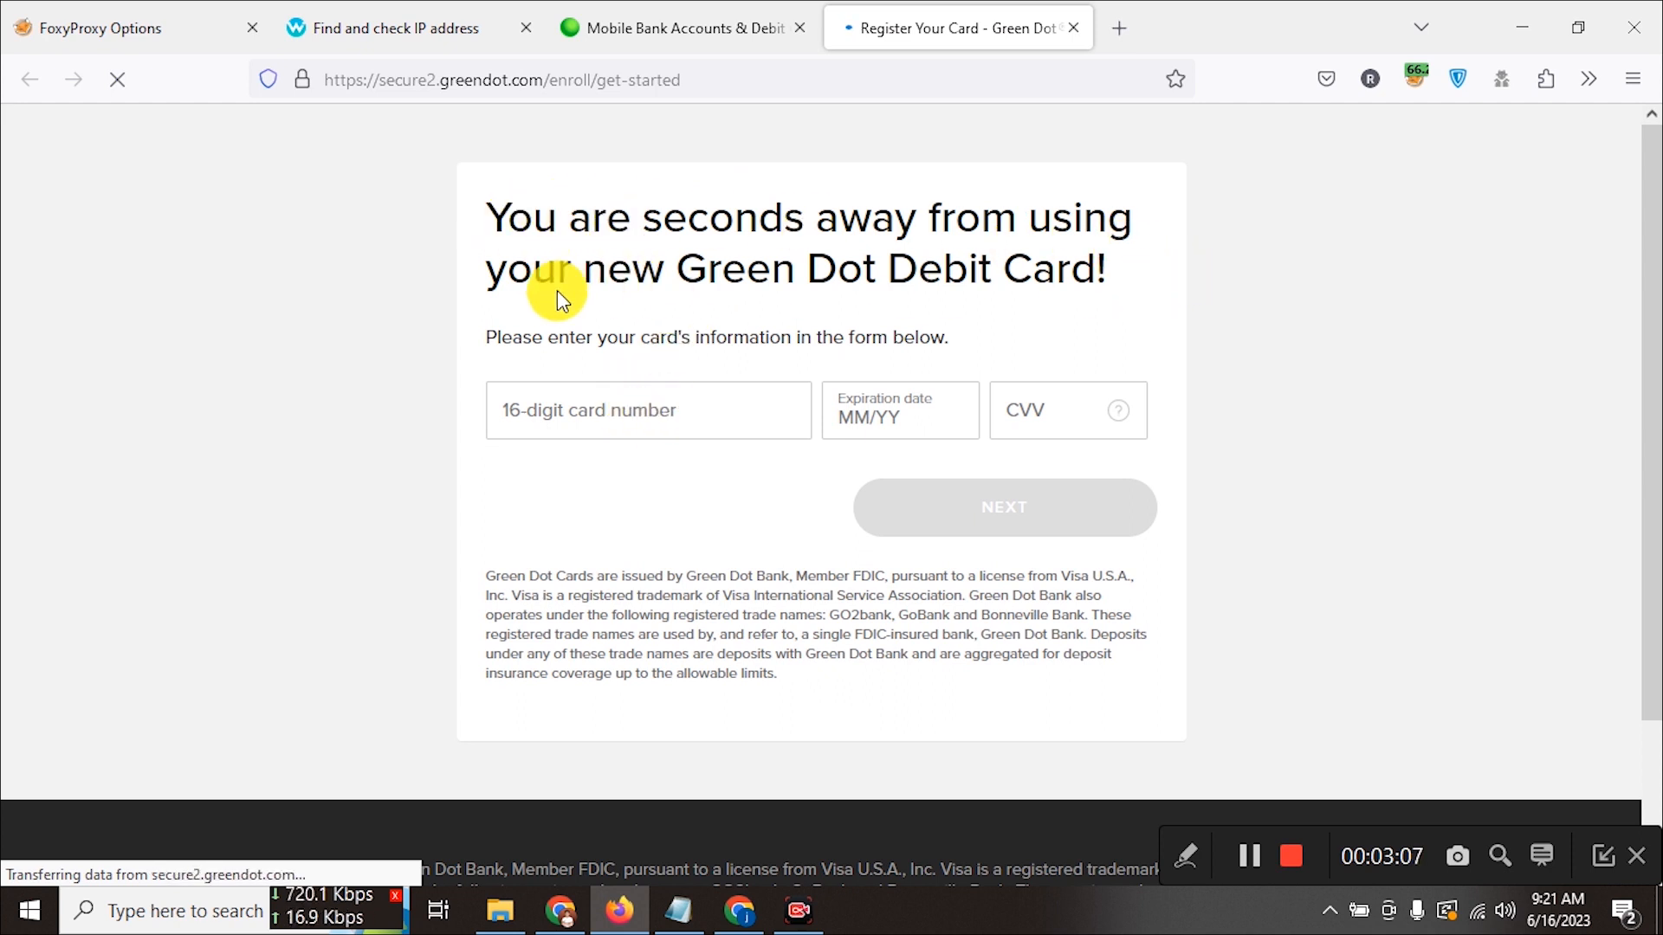
- Enter the debit card's number, expiration date and CVV, and complete the reCAPTCHA check
click(636, 432)
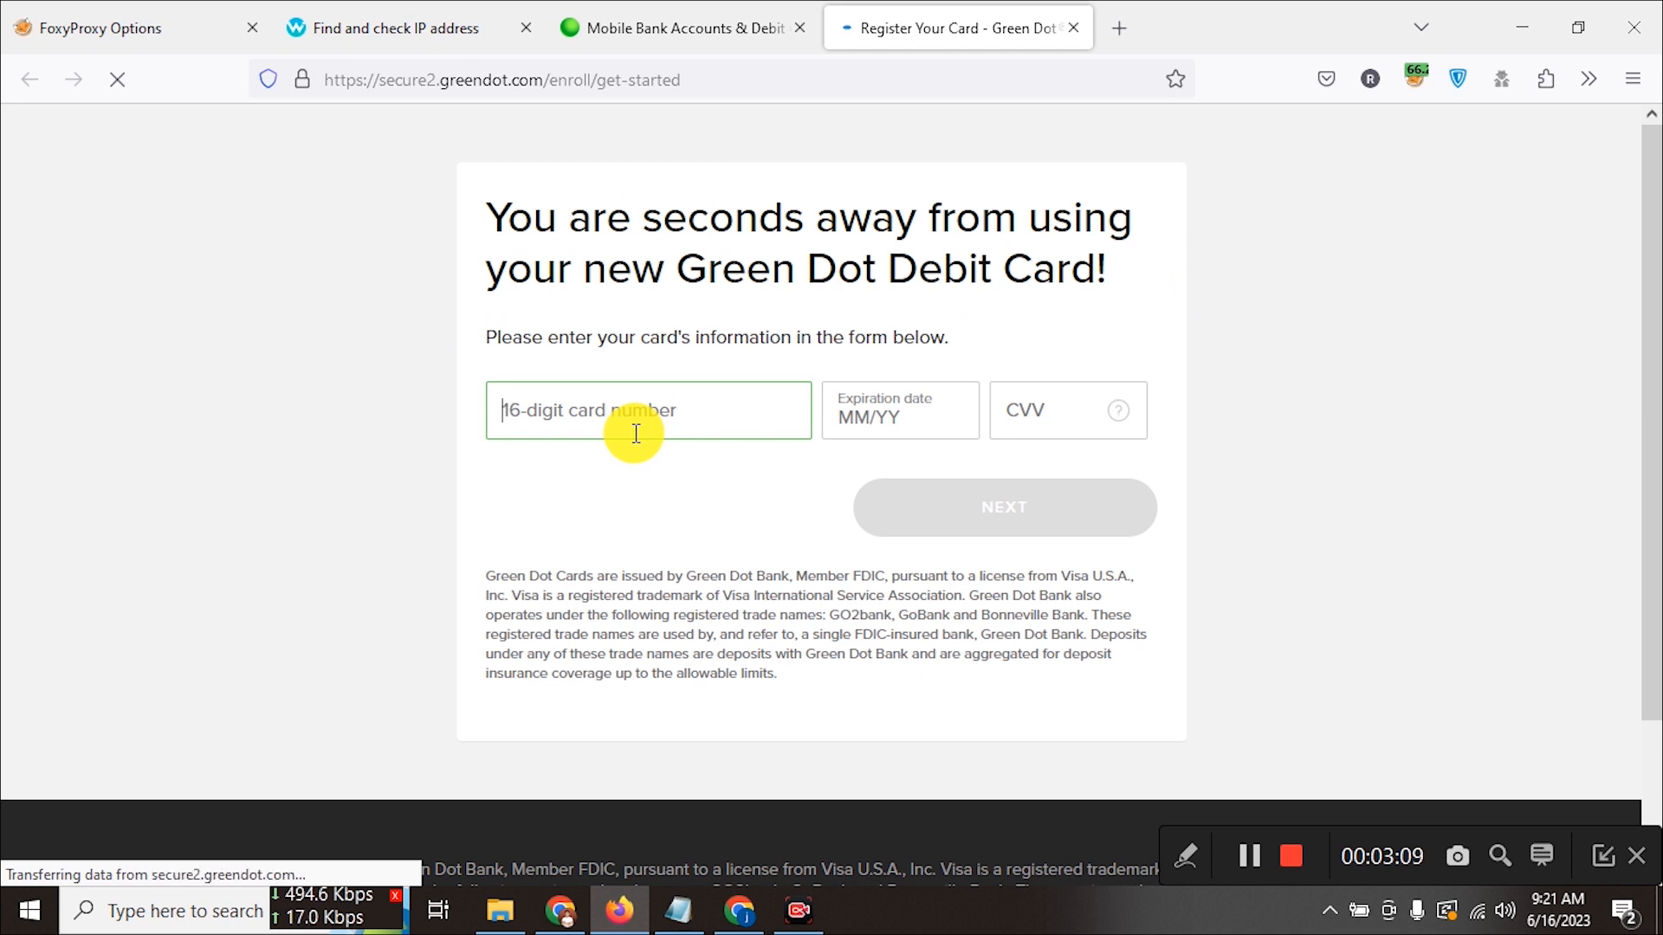
text(41)
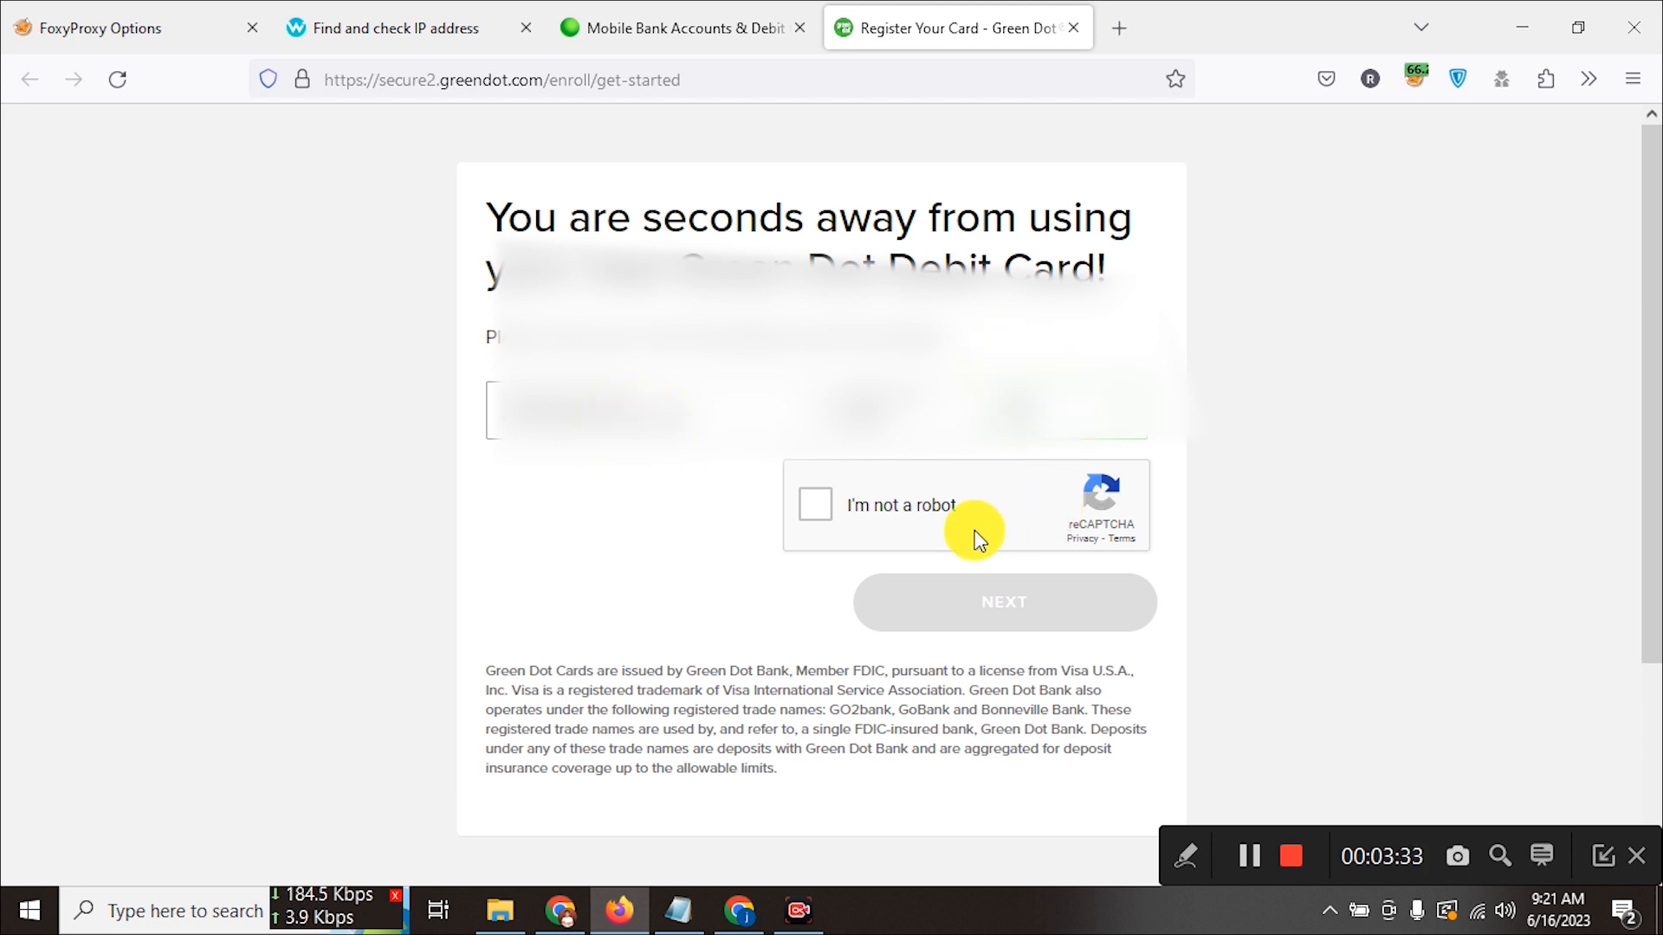
click(923, 523)
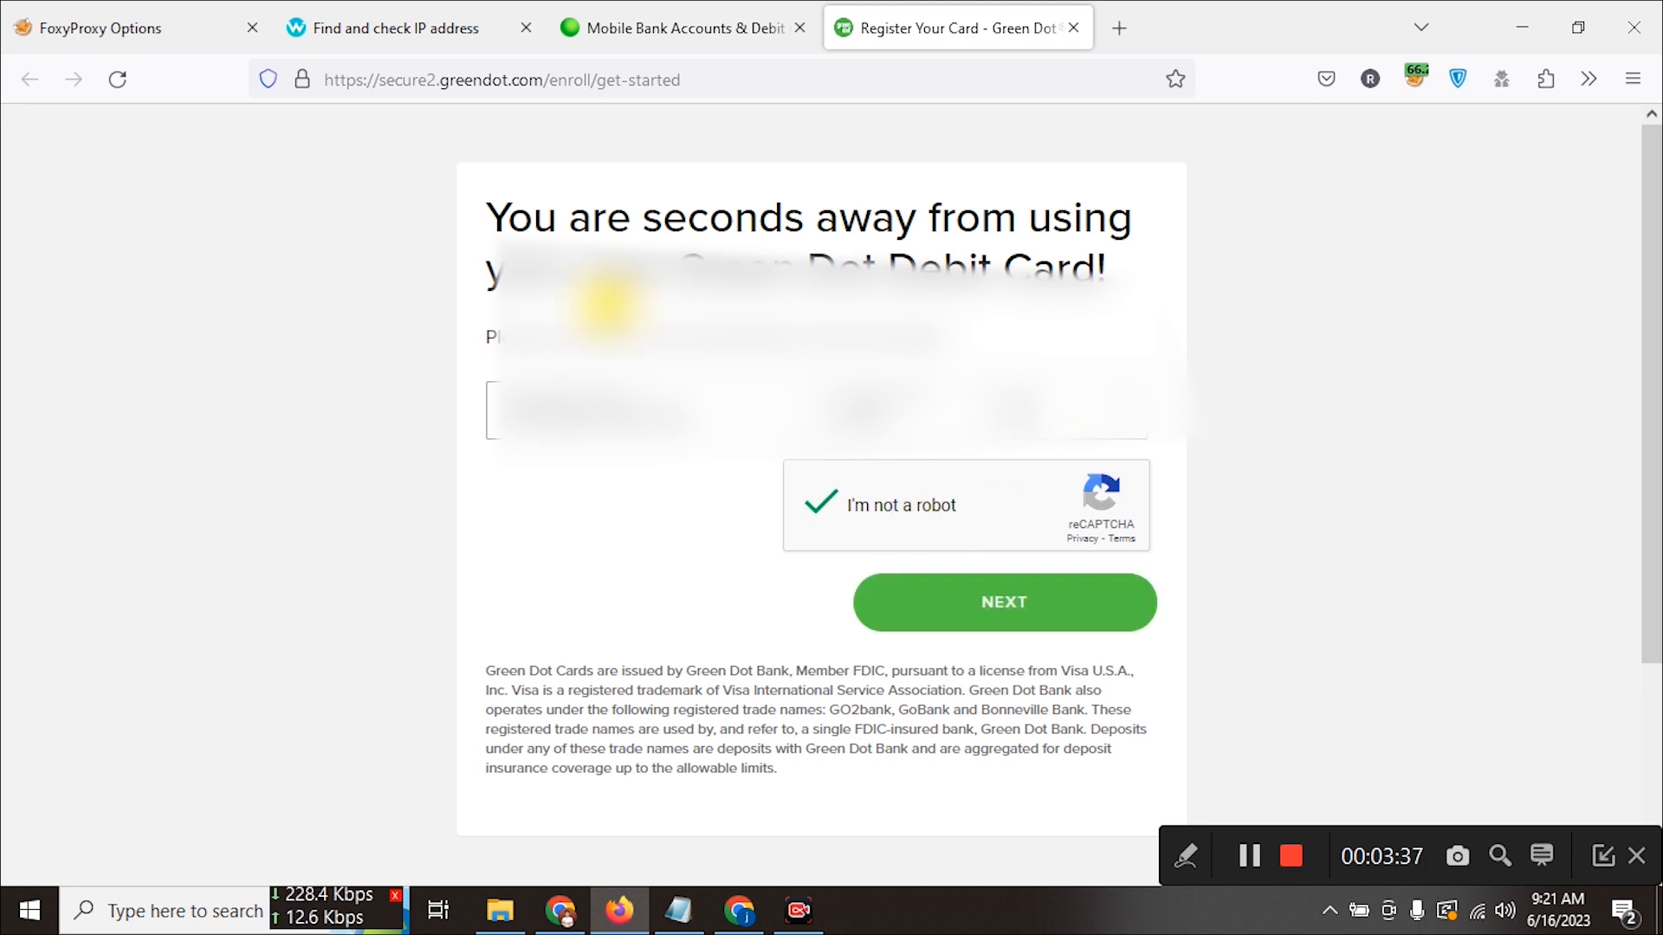
- Submit the card details and dismiss the browser's offer to save the card
scroll(1039, 604, down, 3)
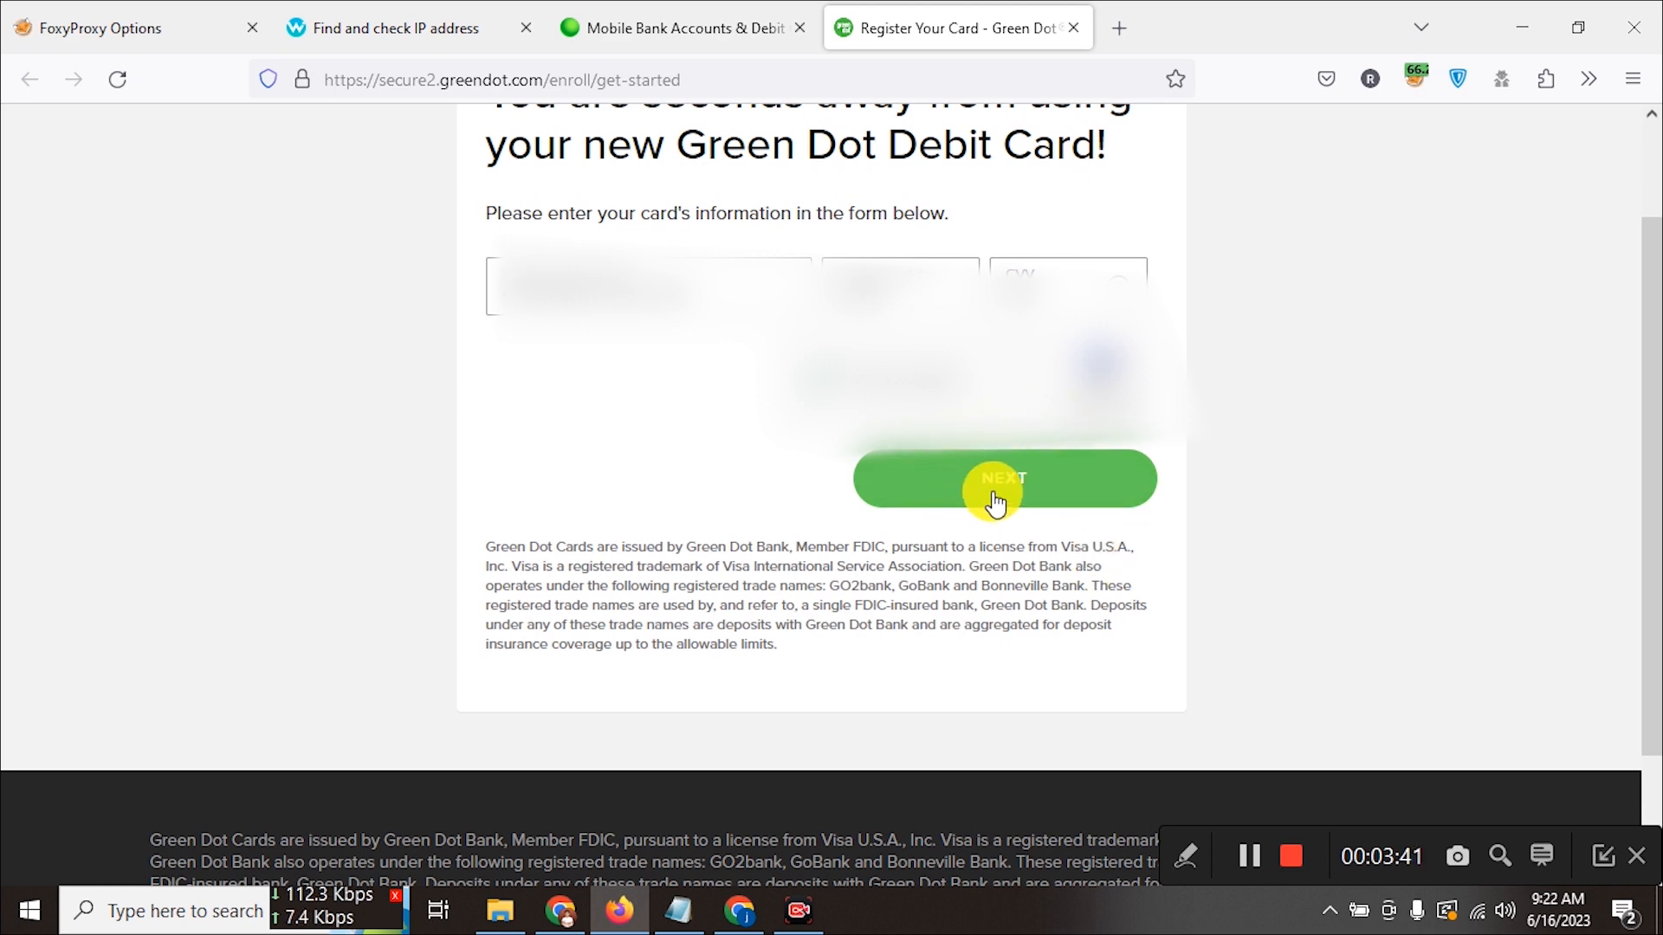
click(973, 473)
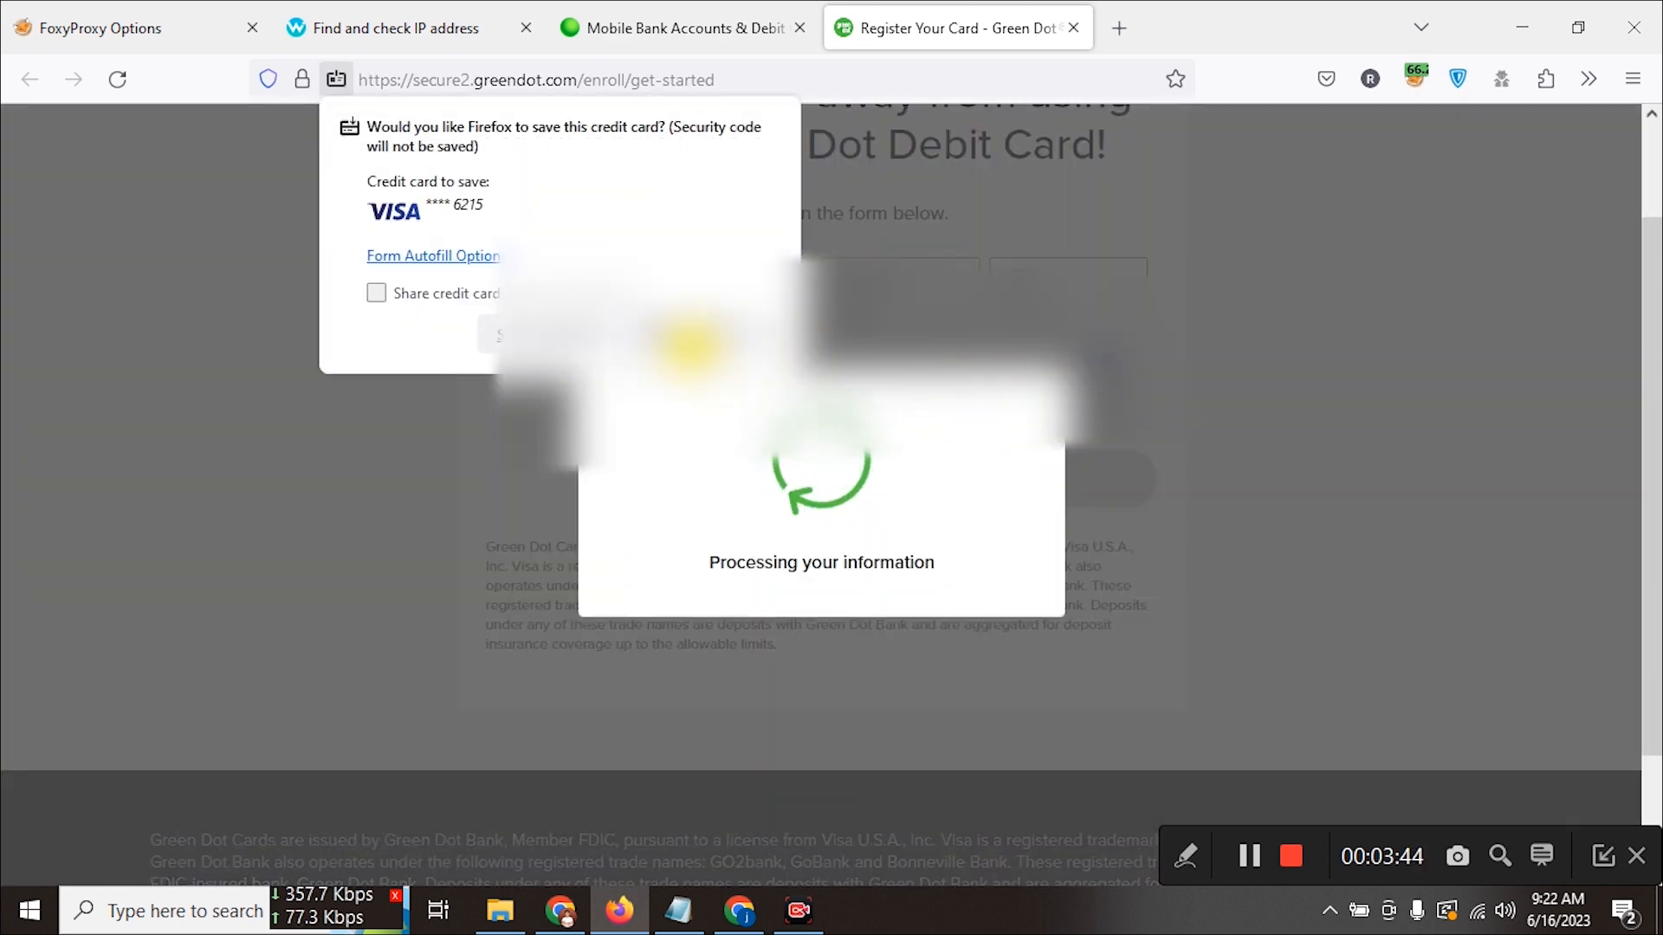
click(690, 342)
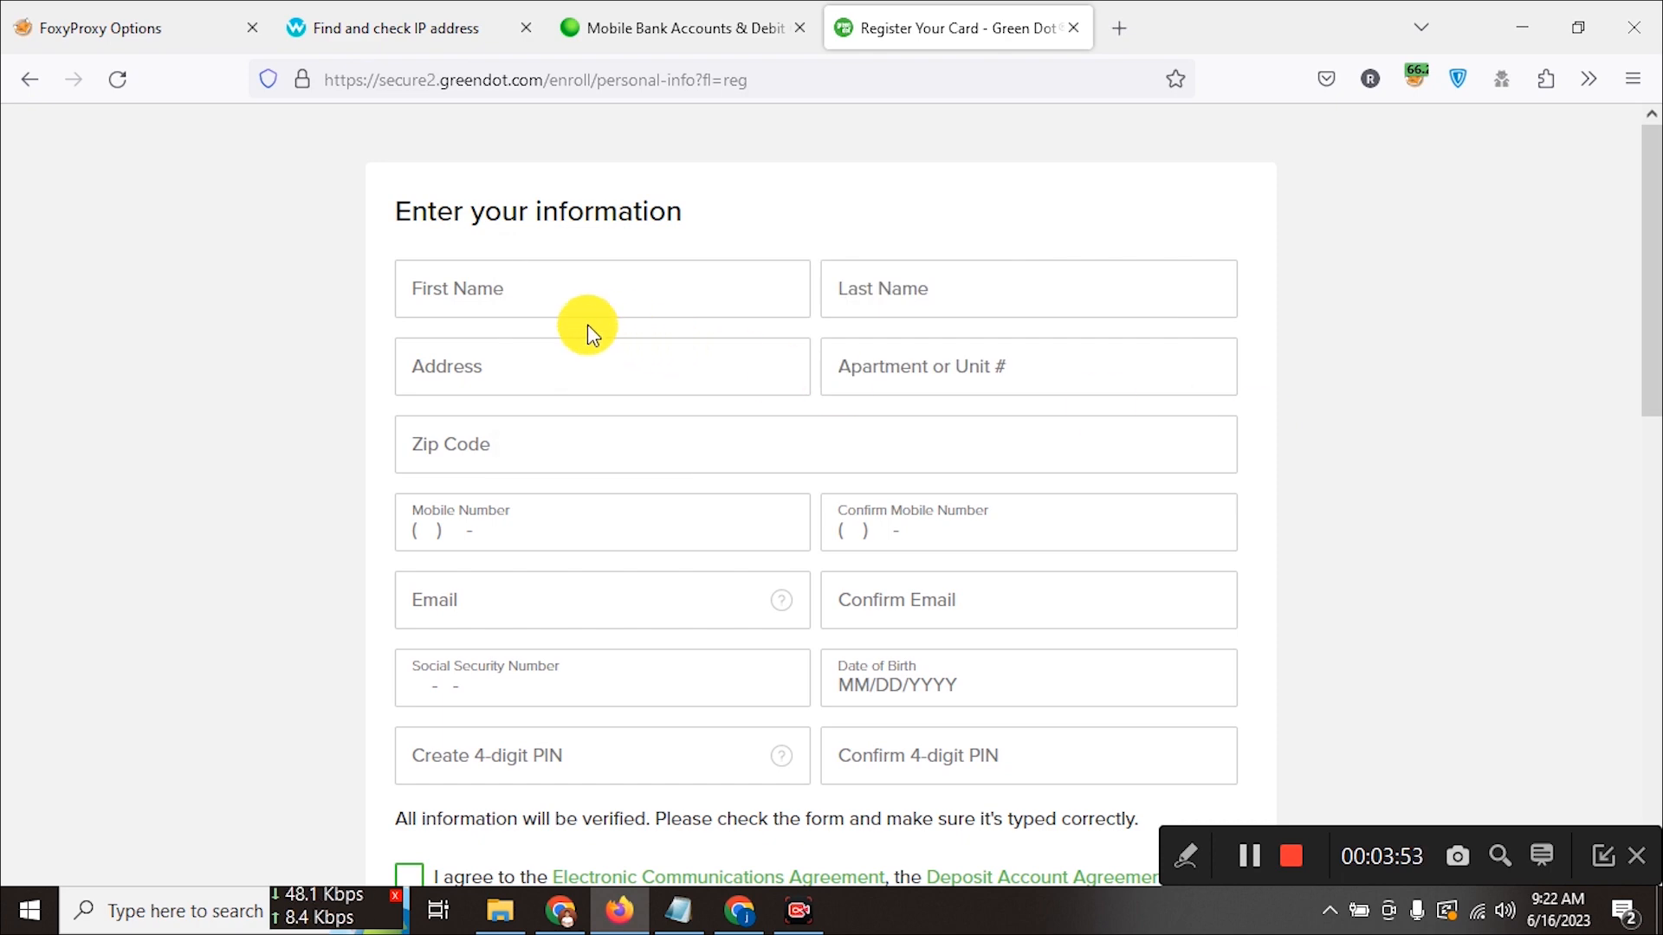
- Look over the personal information form, including its entry fields, consent statements and mobile verification notice
scroll(613, 382, down, 5)
scroll(641, 502, down, 3)
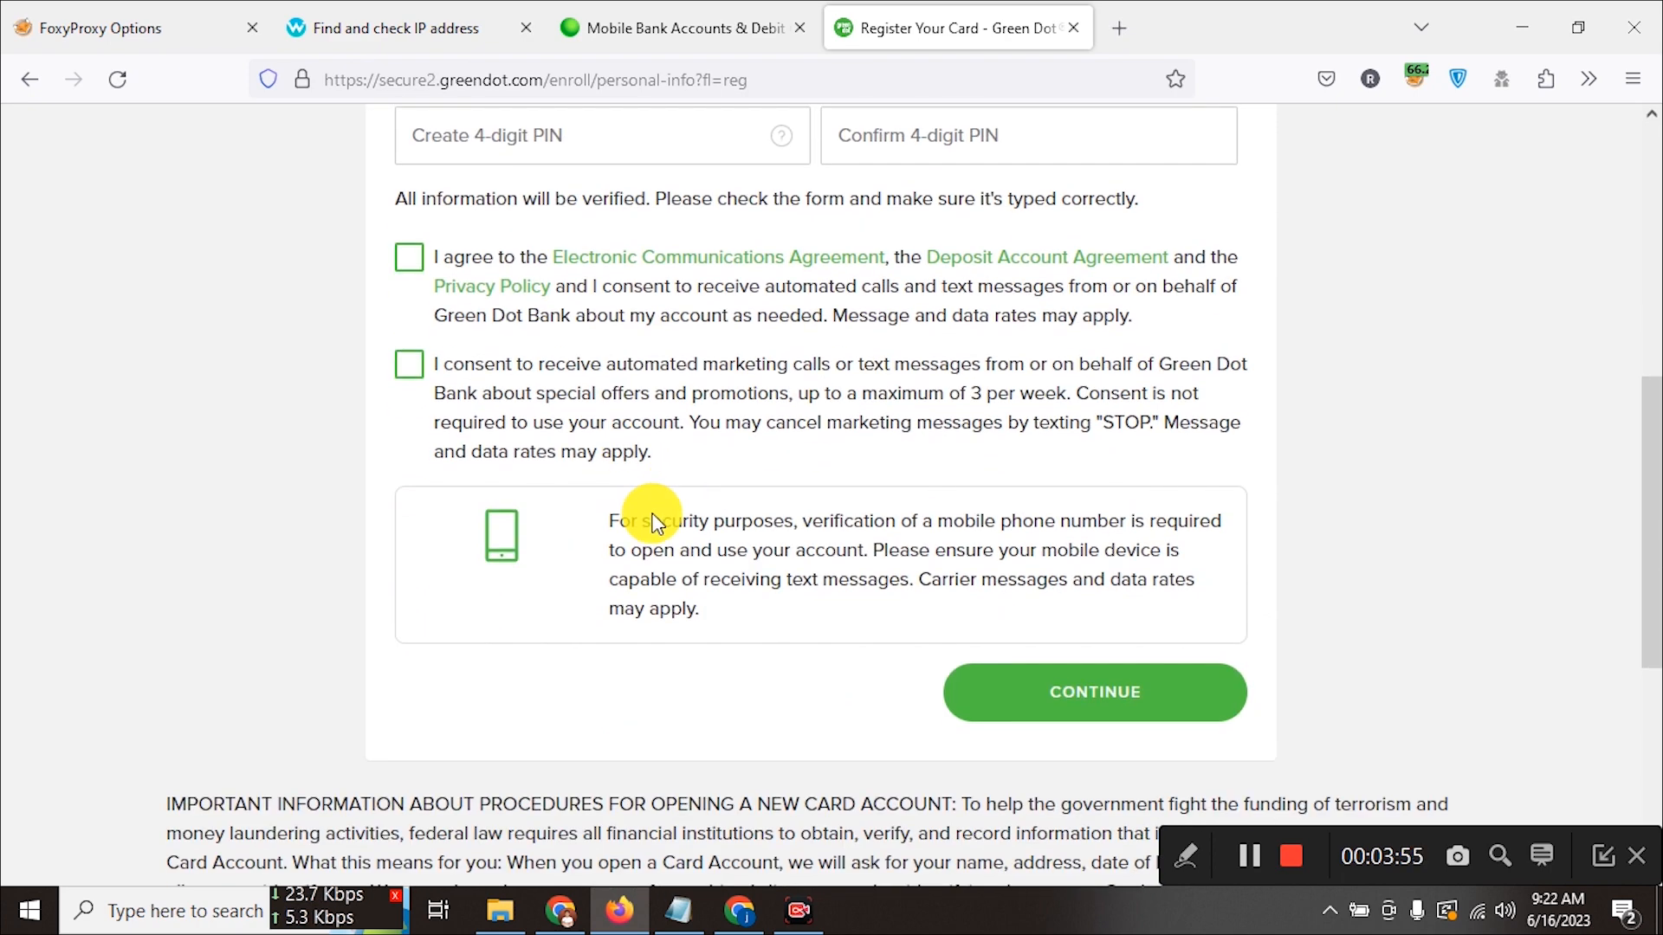
scroll(681, 506, up, 8)
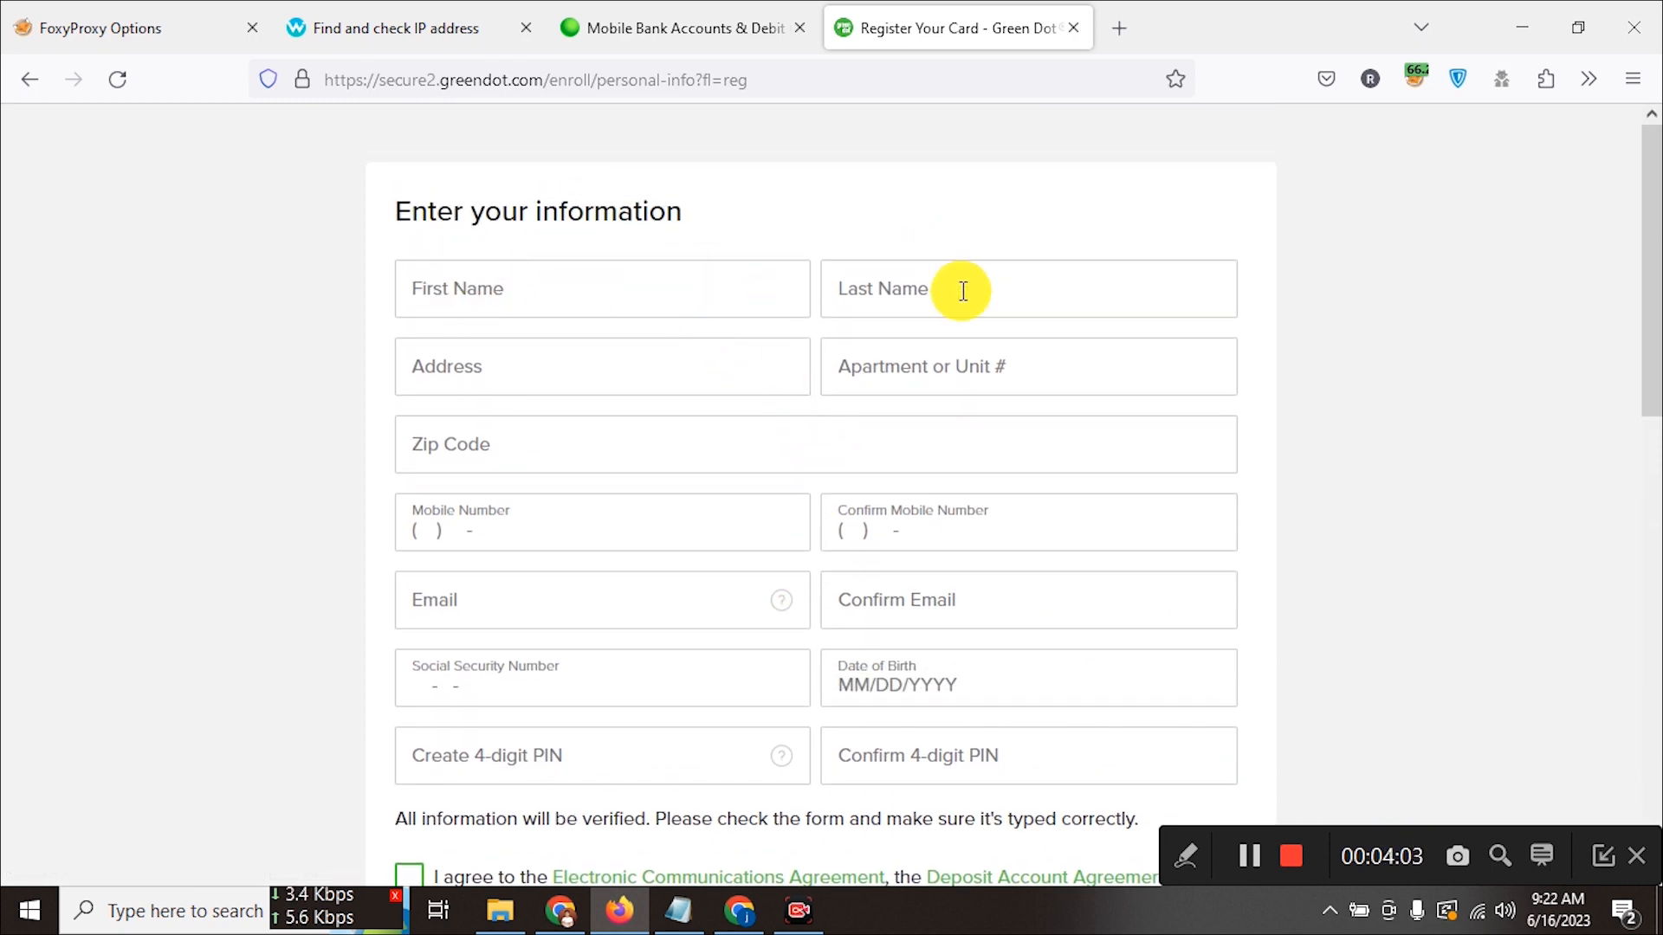
scroll(519, 319, down, 2)
scroll(553, 310, down, 1)
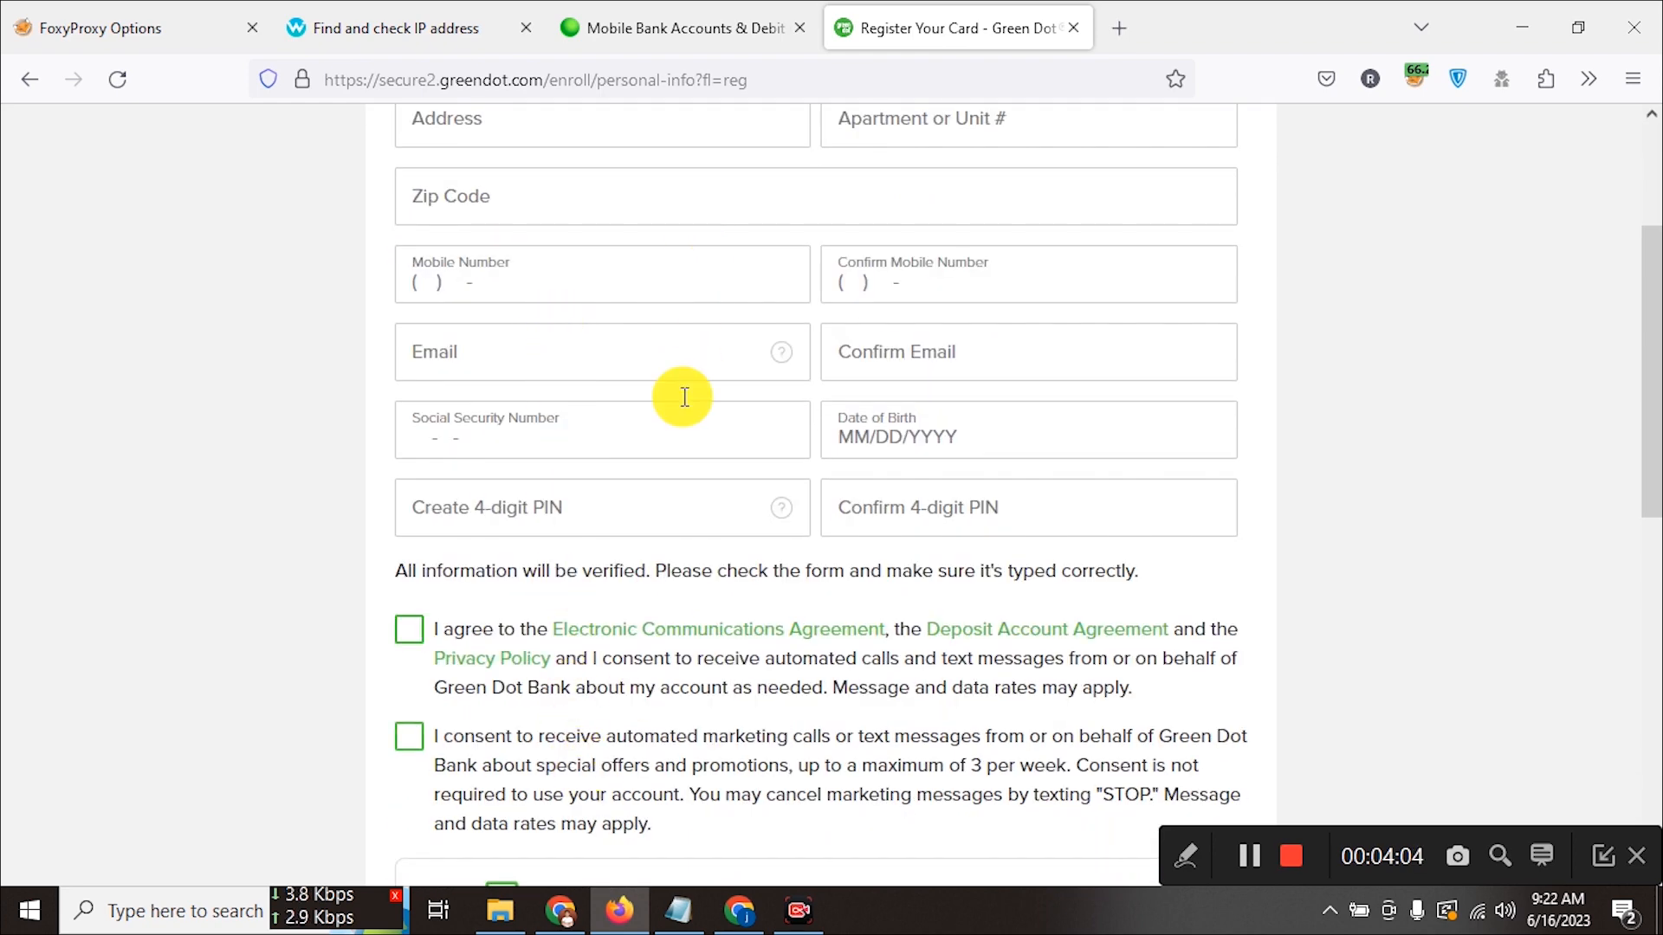
scroll(680, 397, down, 3)
scroll(732, 520, up, 5)
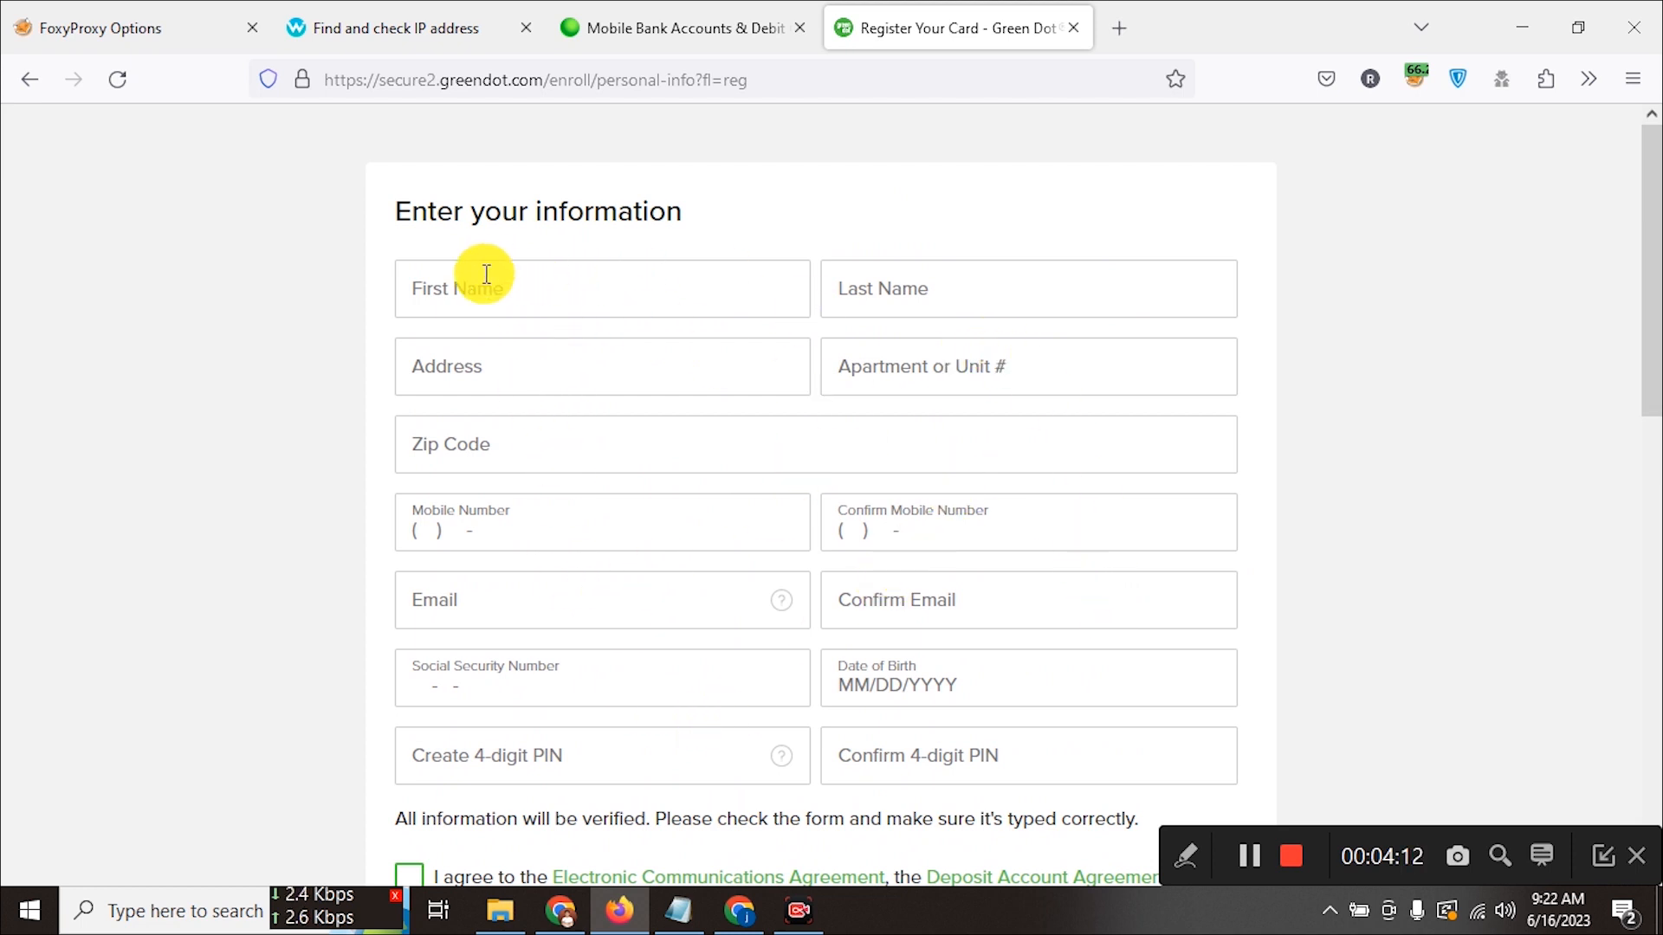
- Go through the form's name, address, zip code, mobile number, email, Social Security number, date of birth and PIN fields
click(898, 299)
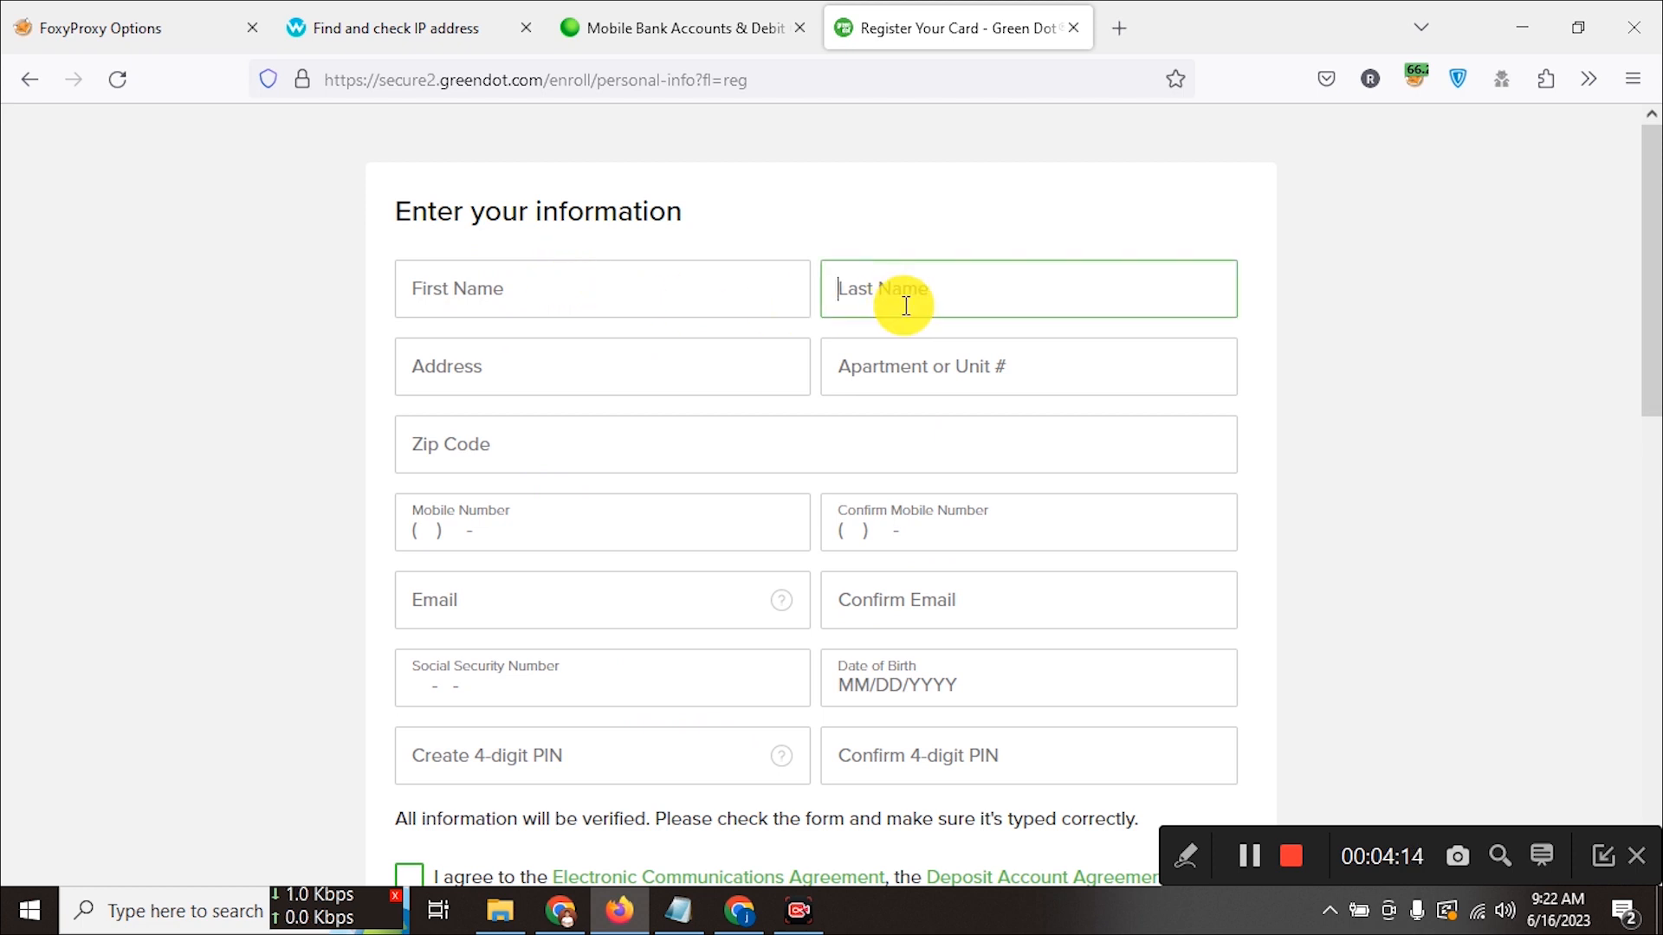
click(639, 368)
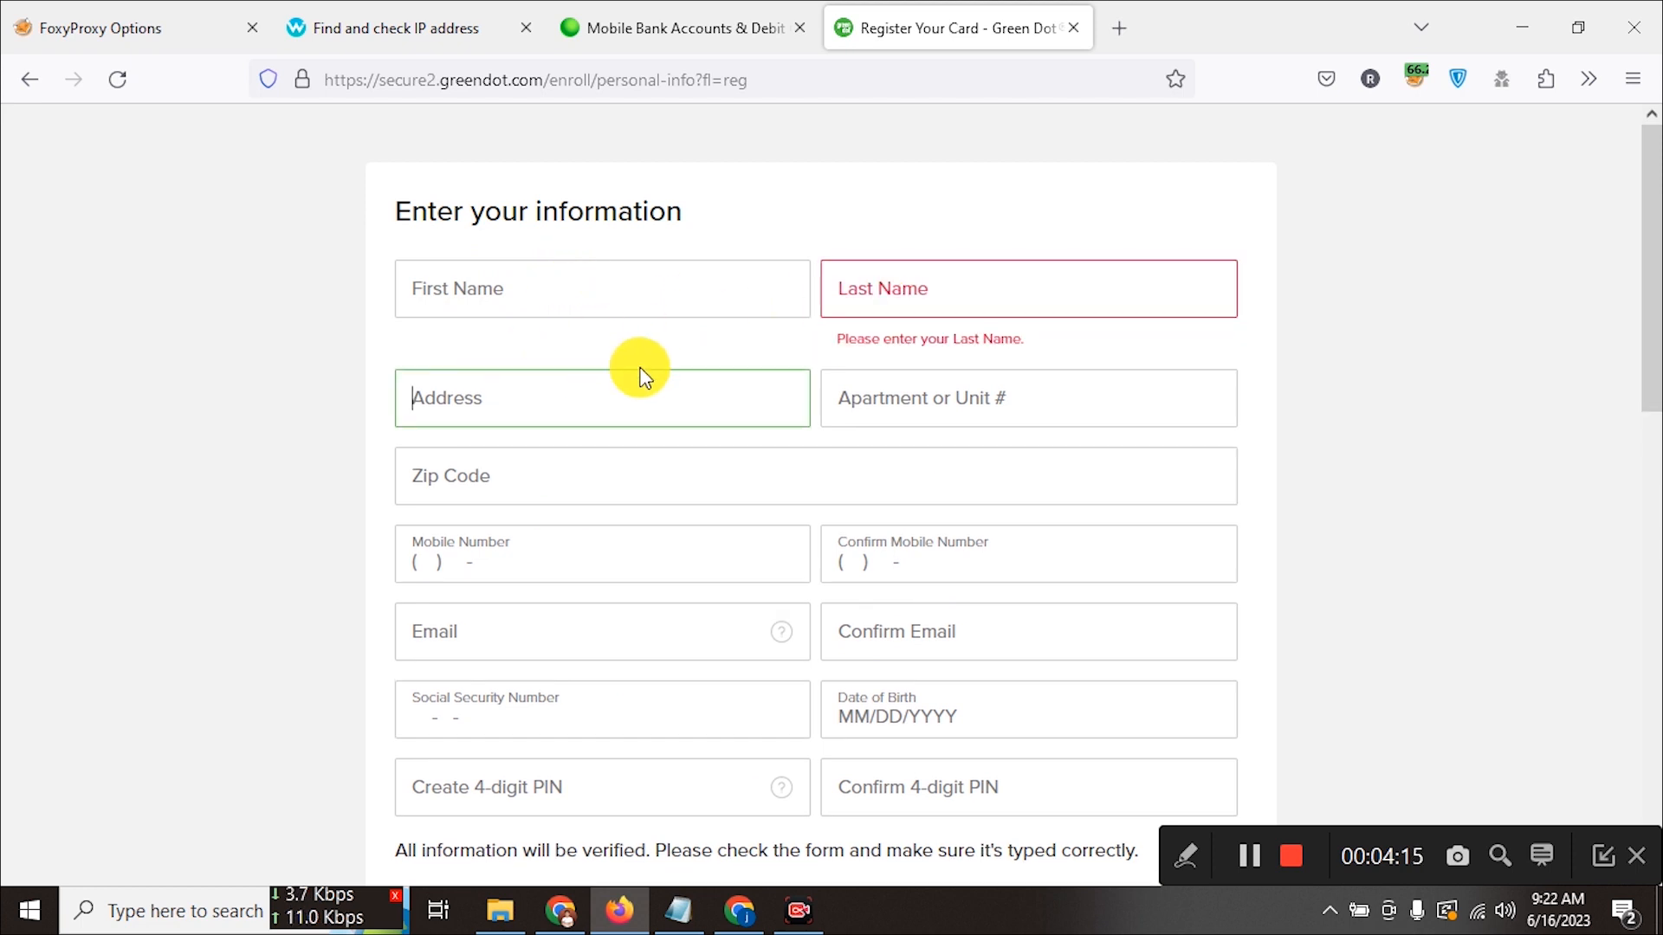
click(557, 495)
click(491, 596)
scroll(906, 560, down, 3)
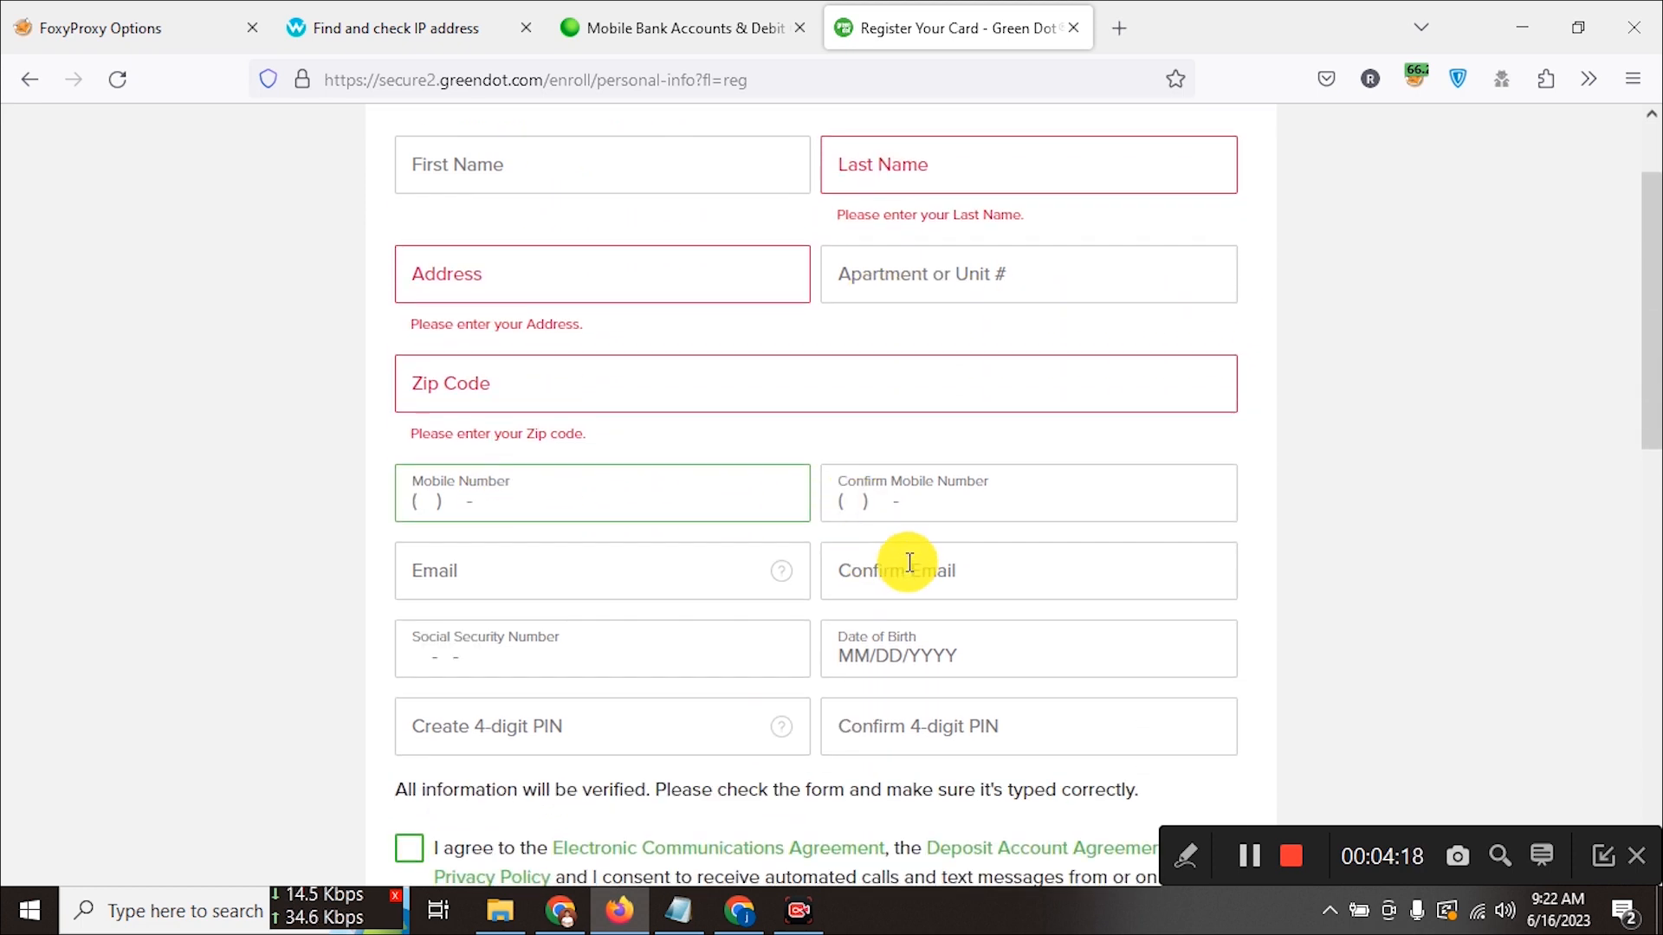
click(460, 576)
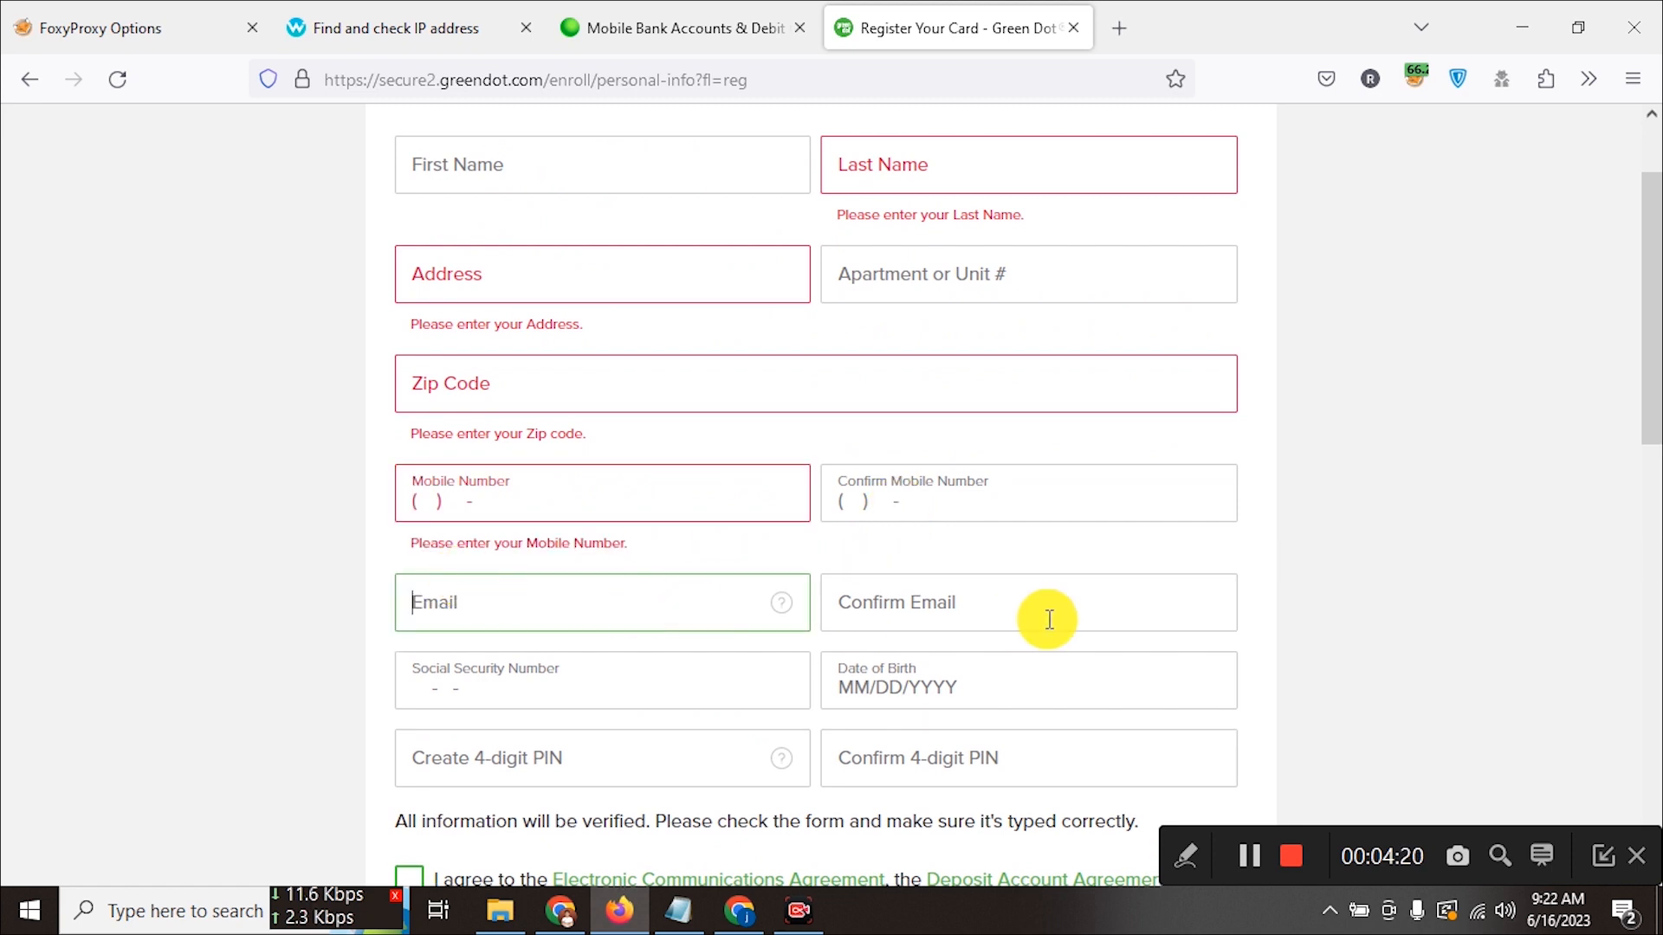
click(467, 697)
scroll(606, 632, down, 3)
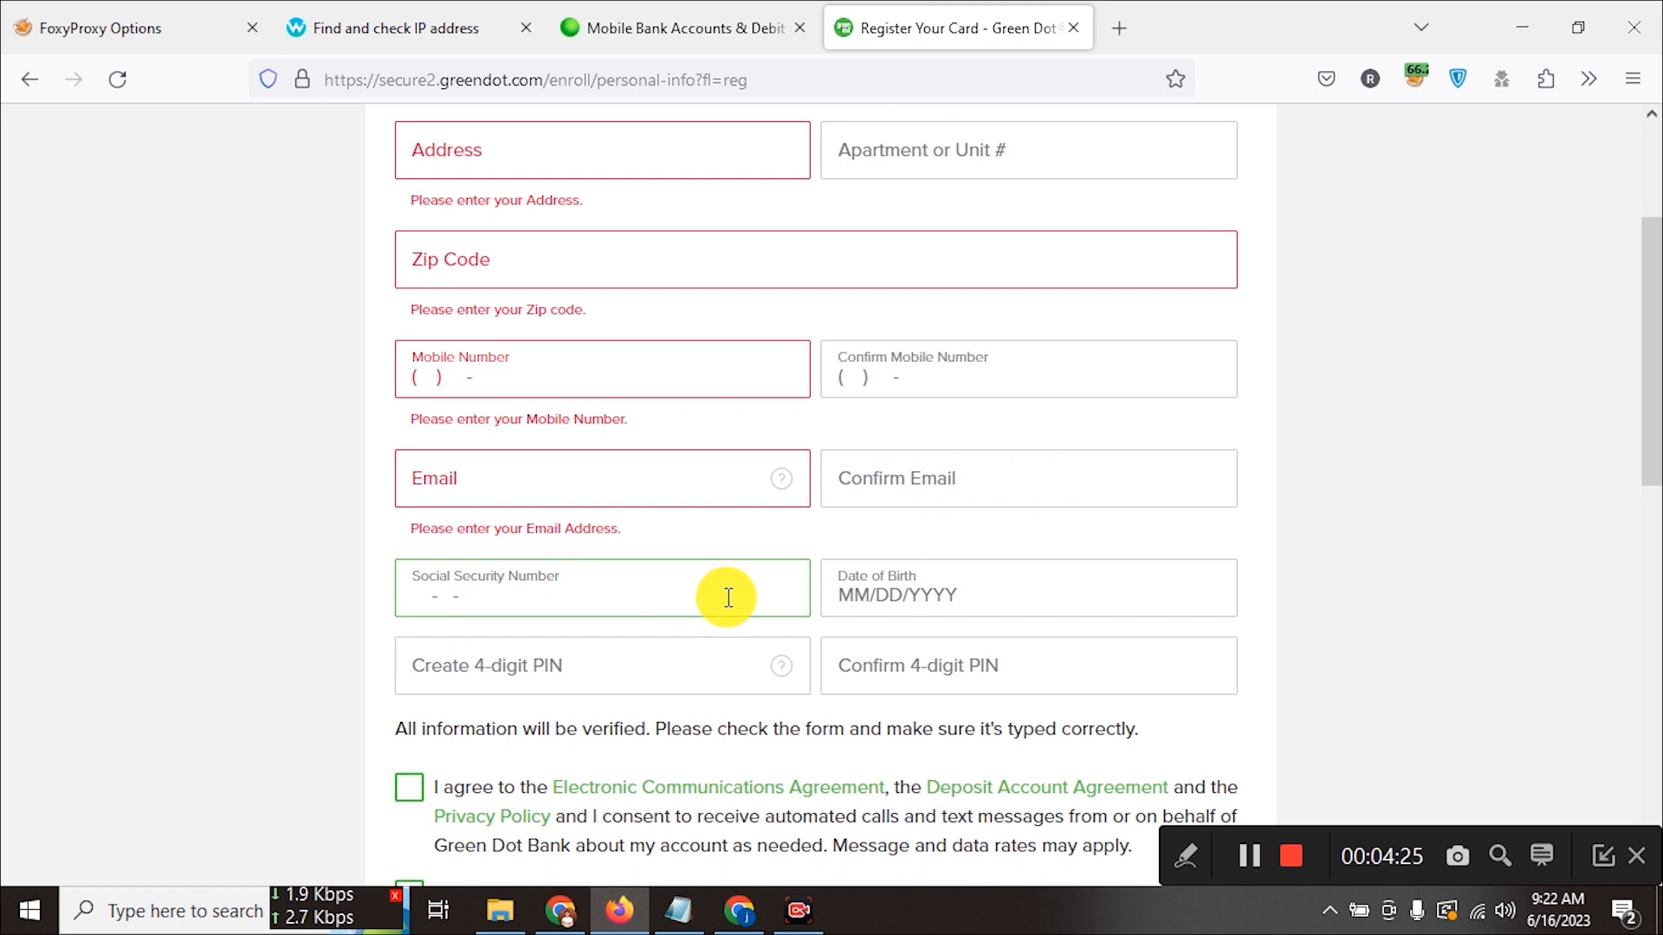
click(982, 589)
click(549, 708)
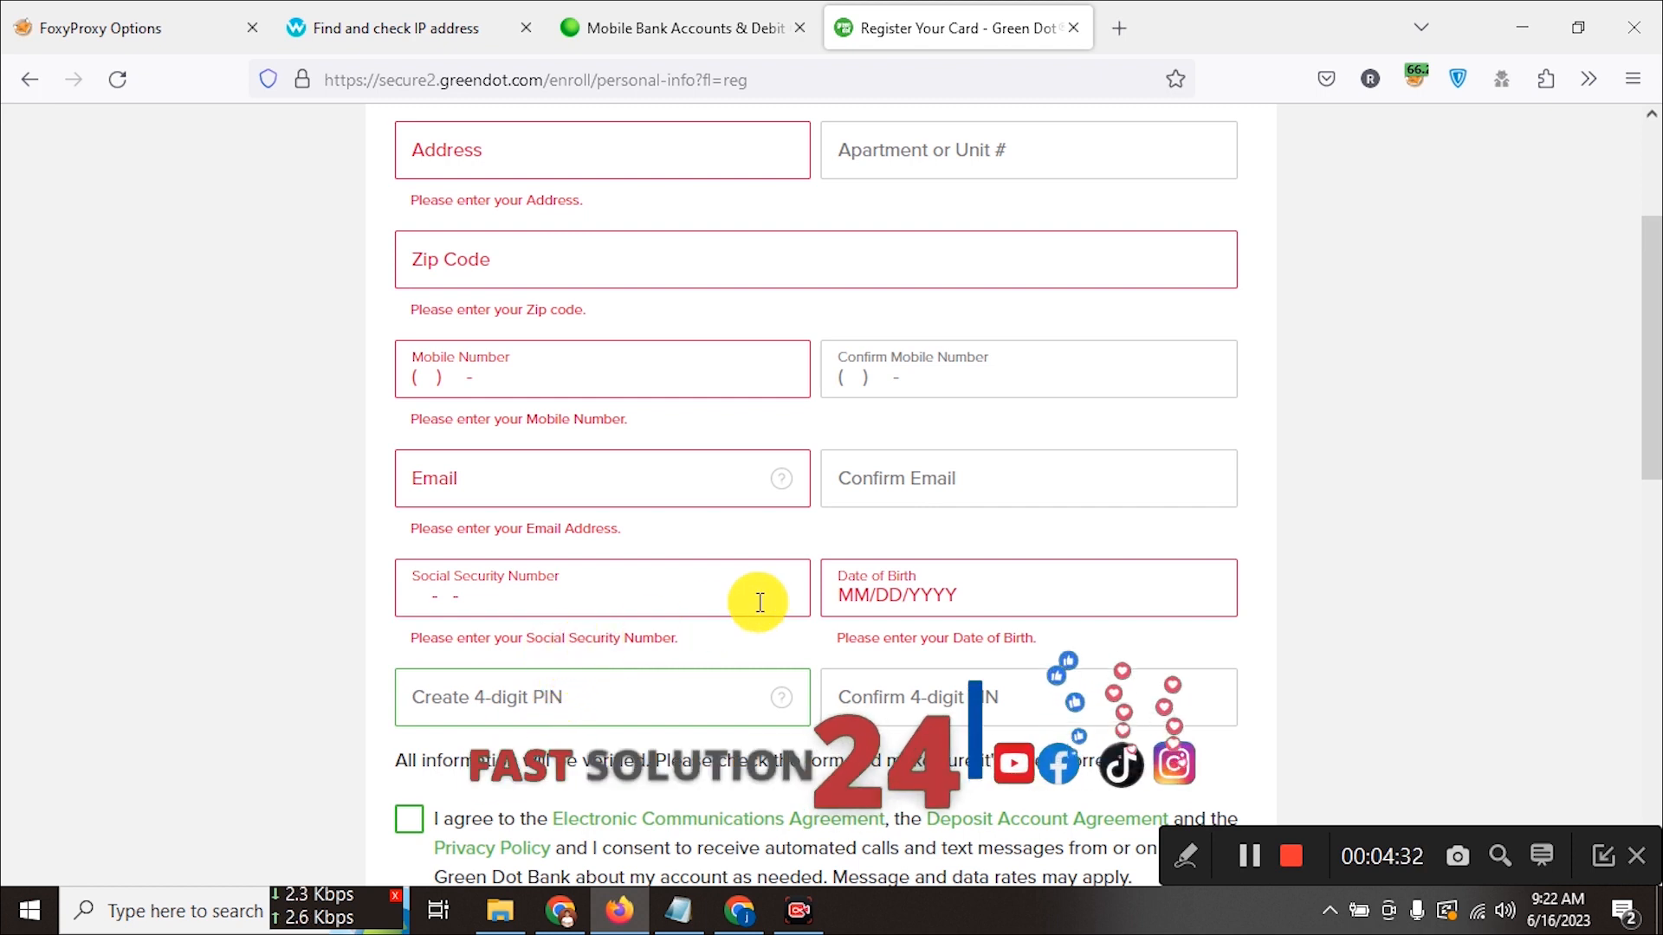
scroll(773, 581, up, 1)
scroll(777, 582, up, 1)
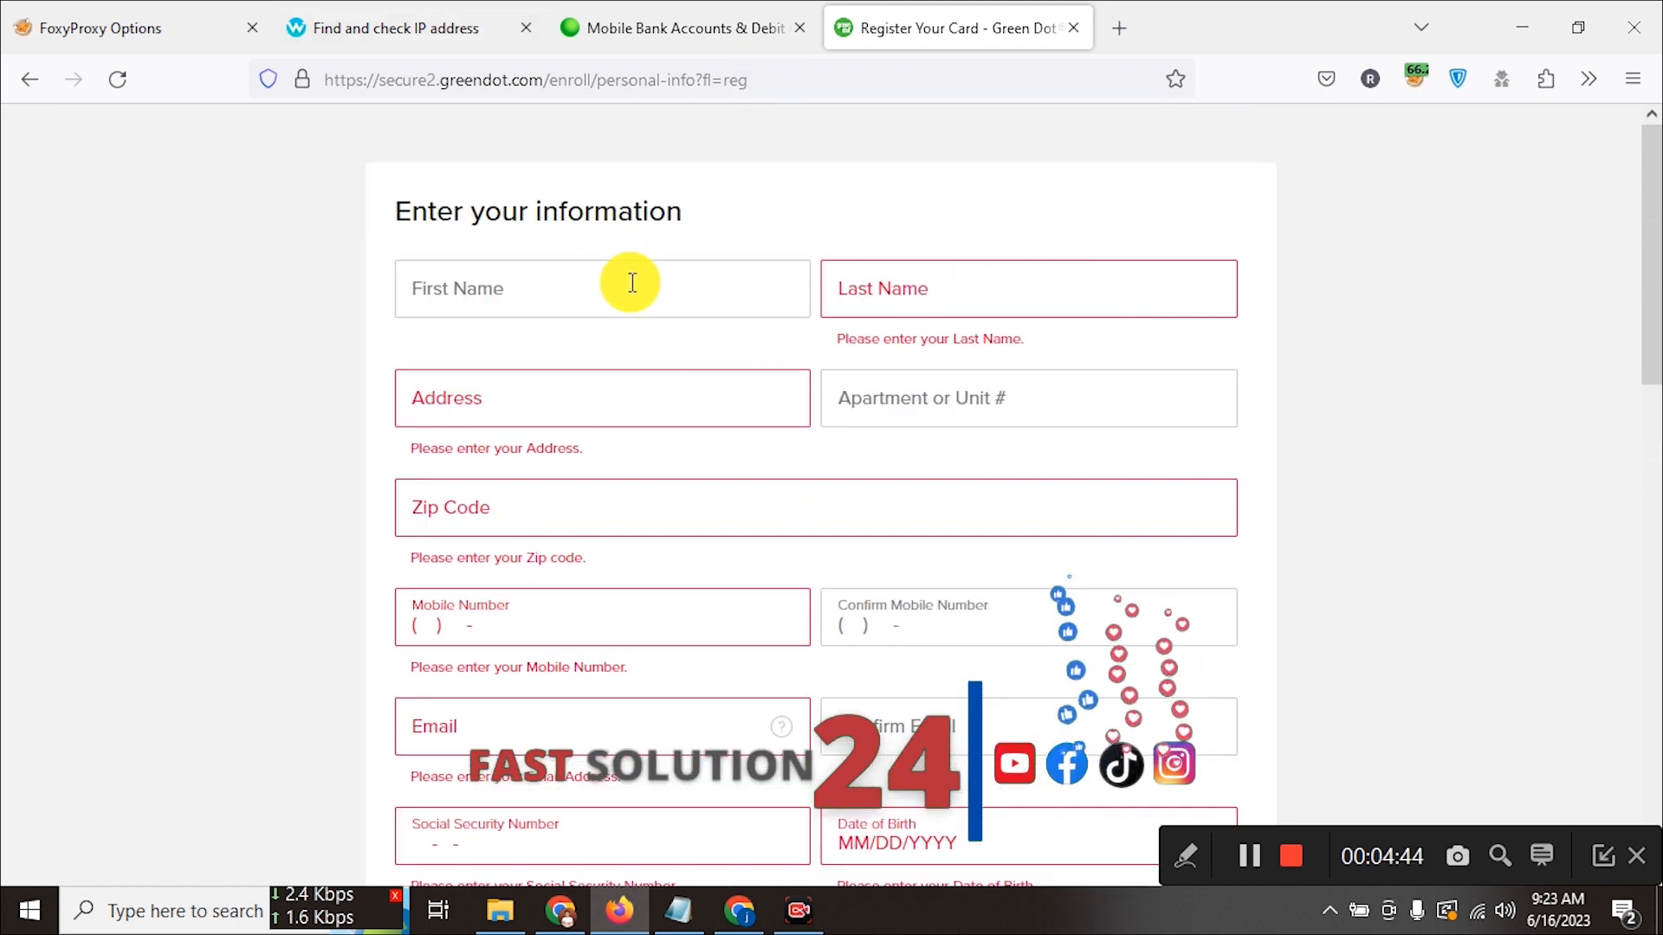
scroll(629, 284, down, 7)
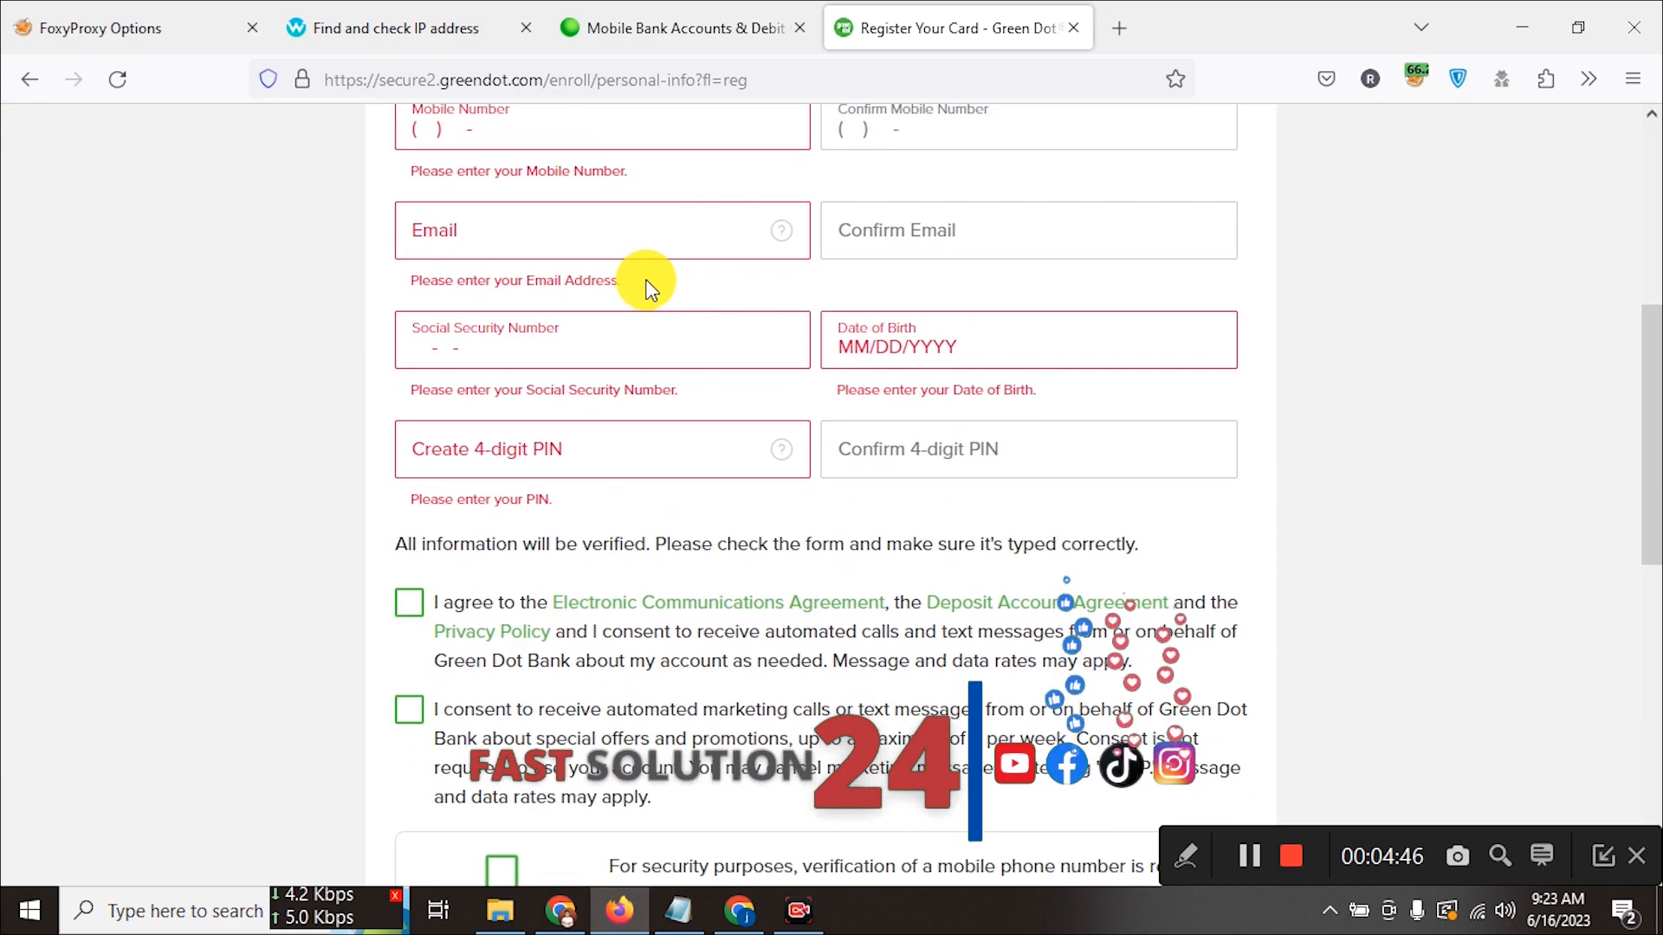
scroll(685, 264, up, 8)
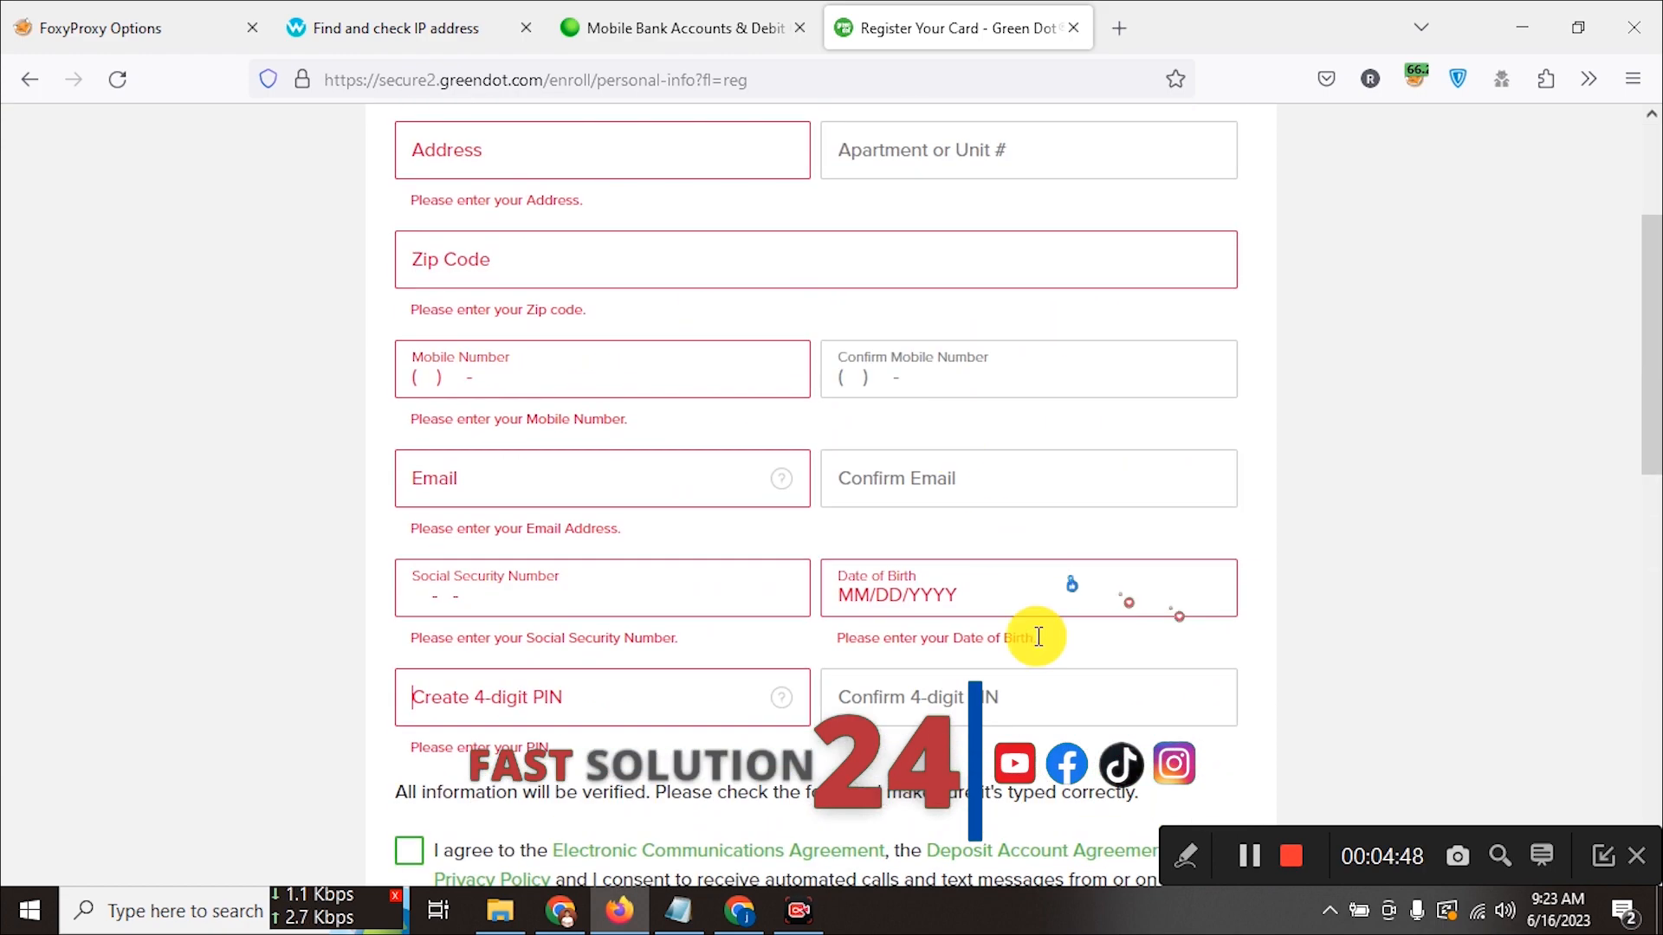
scroll(1086, 570, down, 1)
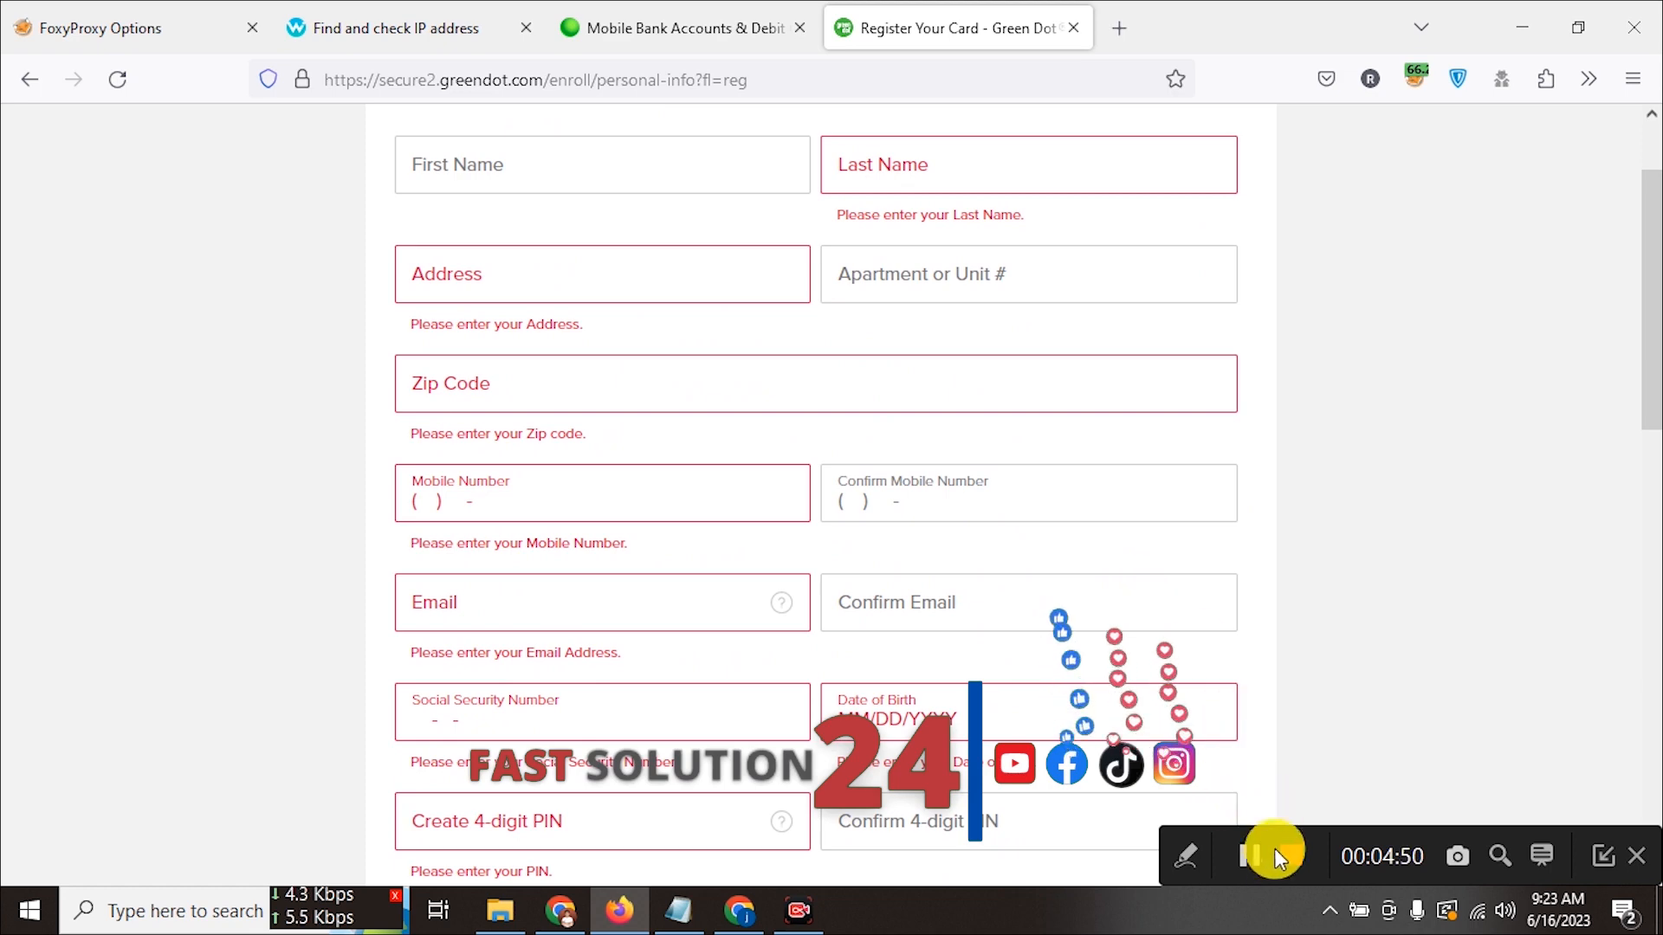
- Fill in the personal details, Social Security number and 4-digit PIN, accept both consent statements, and submit the form
click(1253, 856)
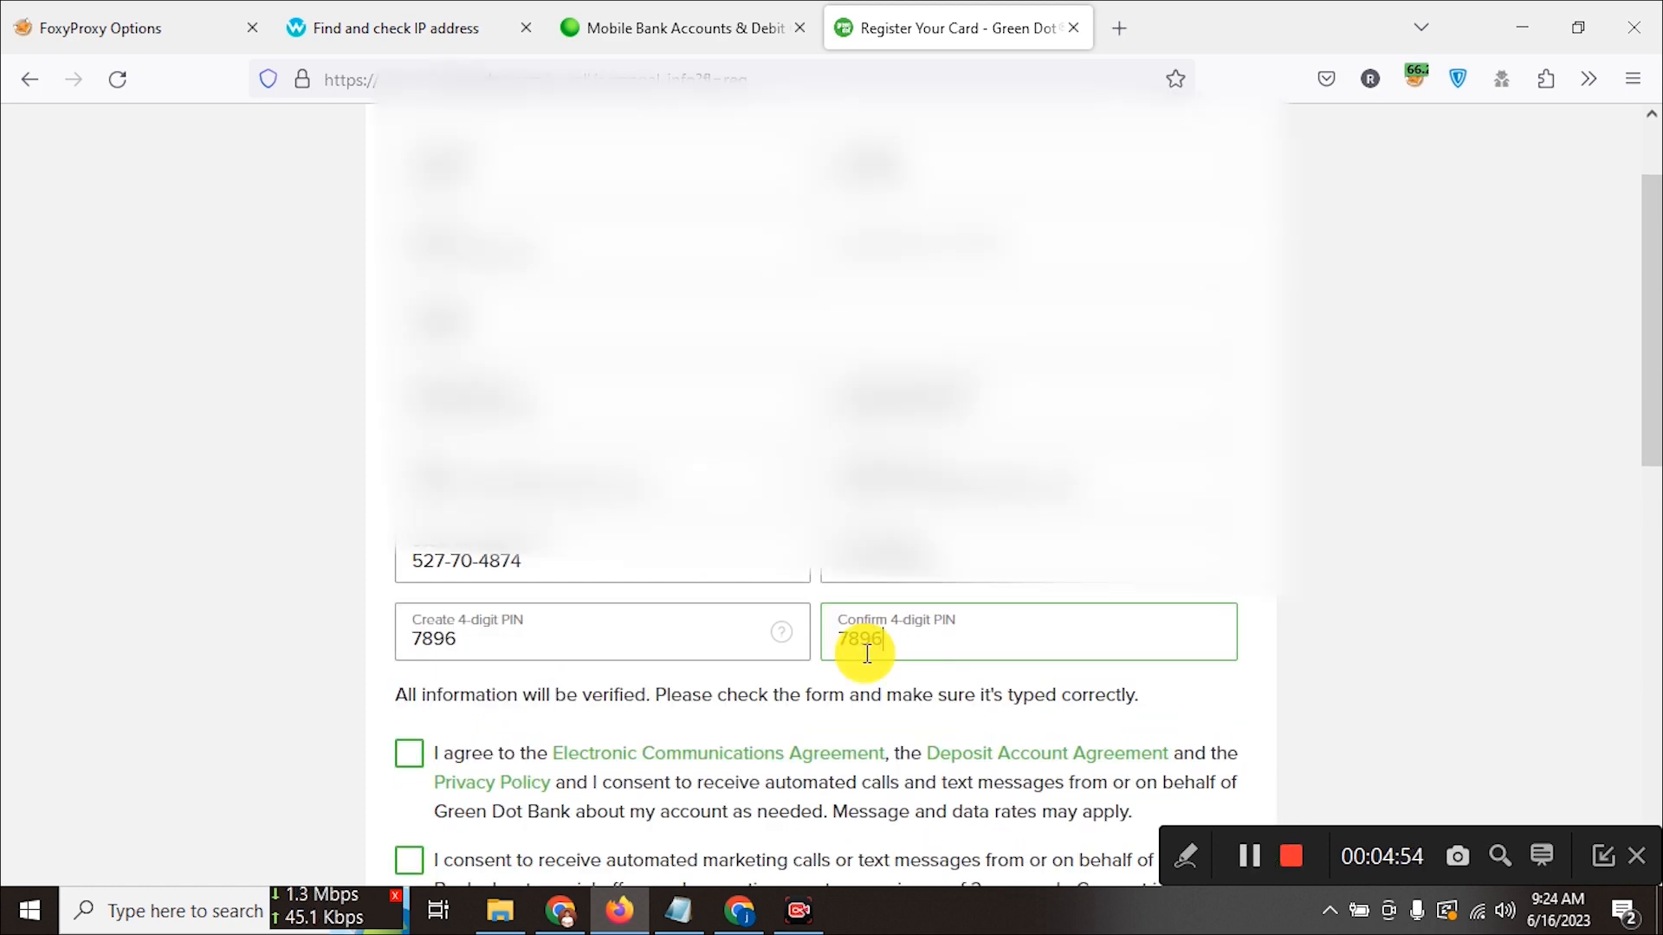
scroll(860, 652, down, 3)
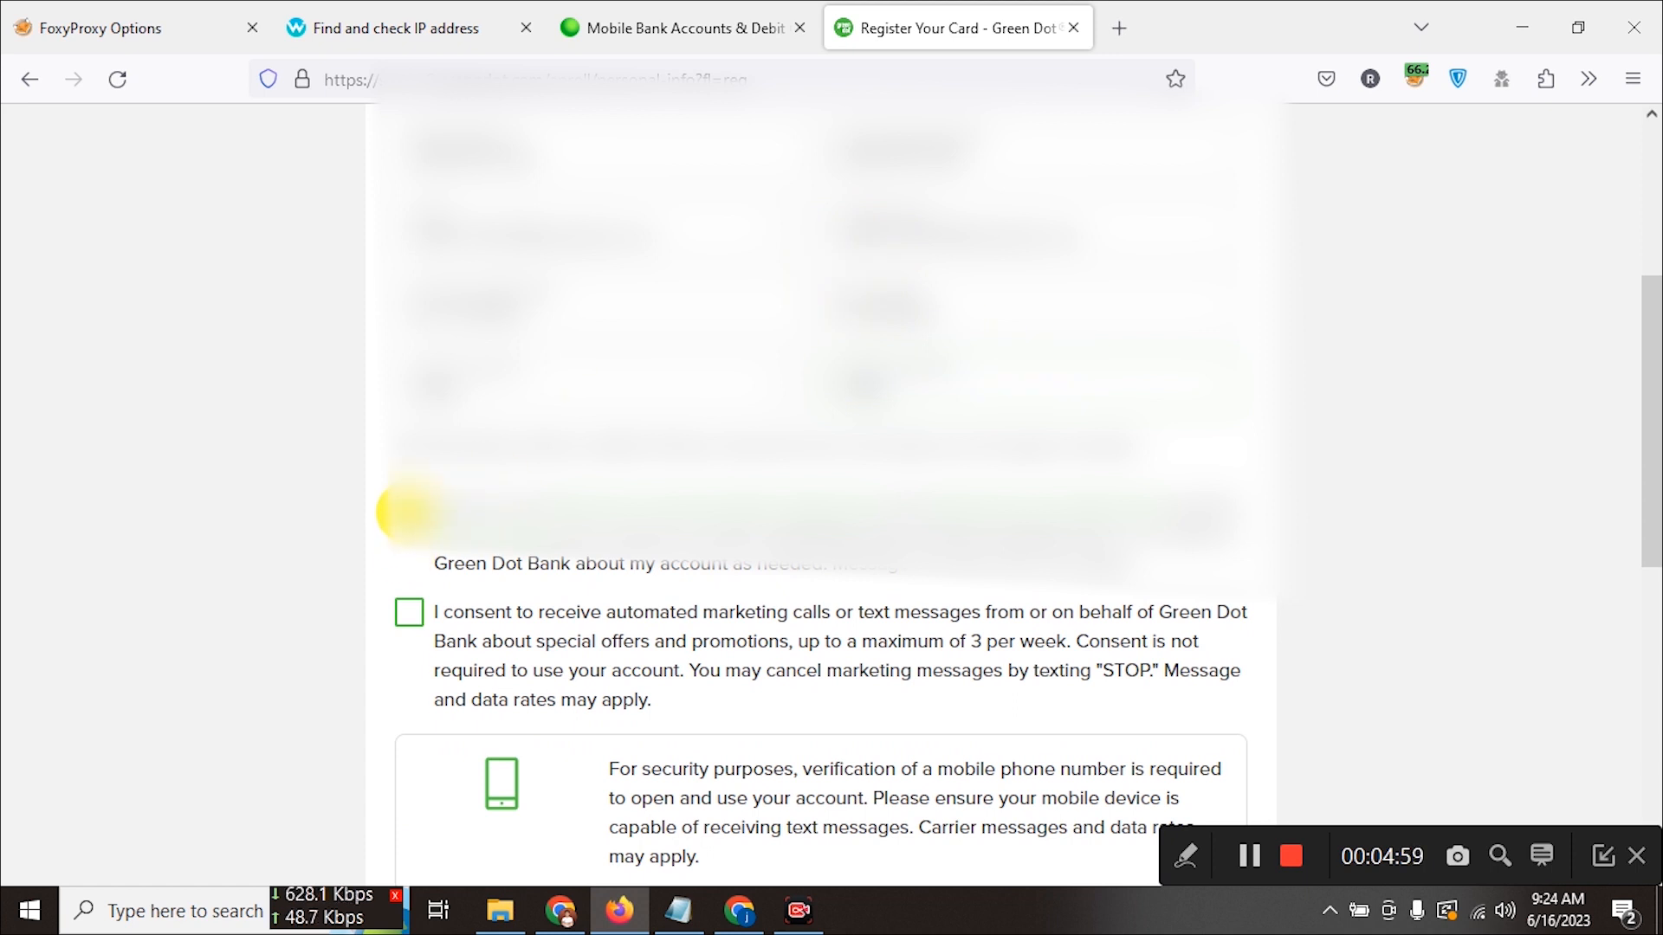
click(407, 612)
scroll(520, 589, down, 3)
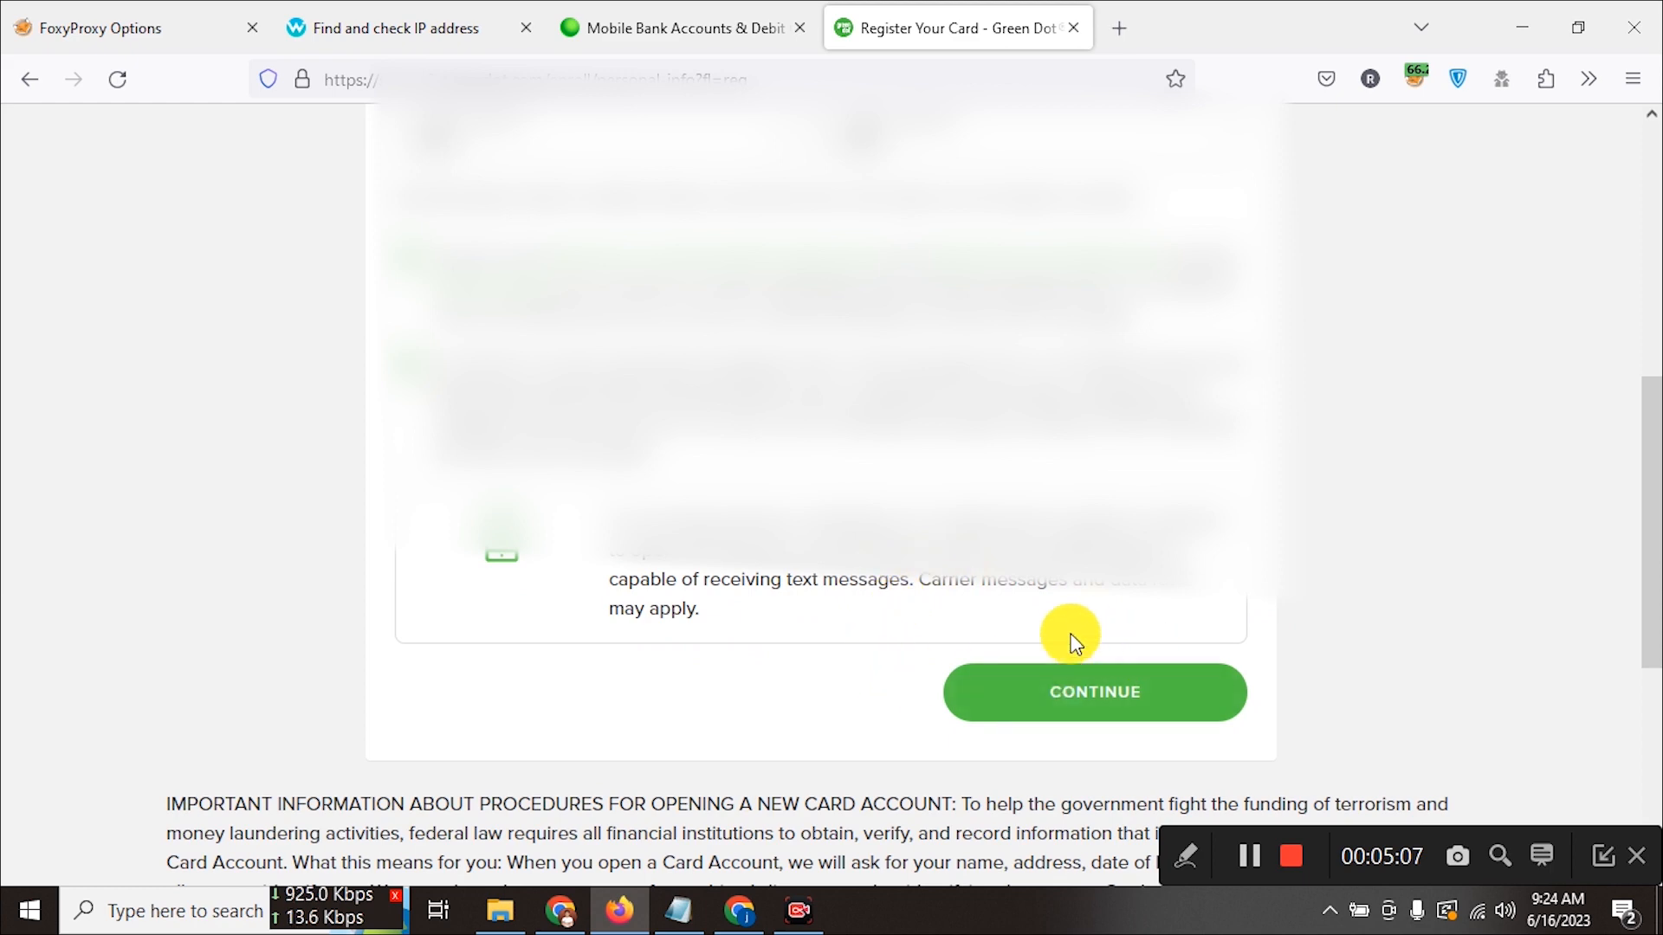
click(1085, 702)
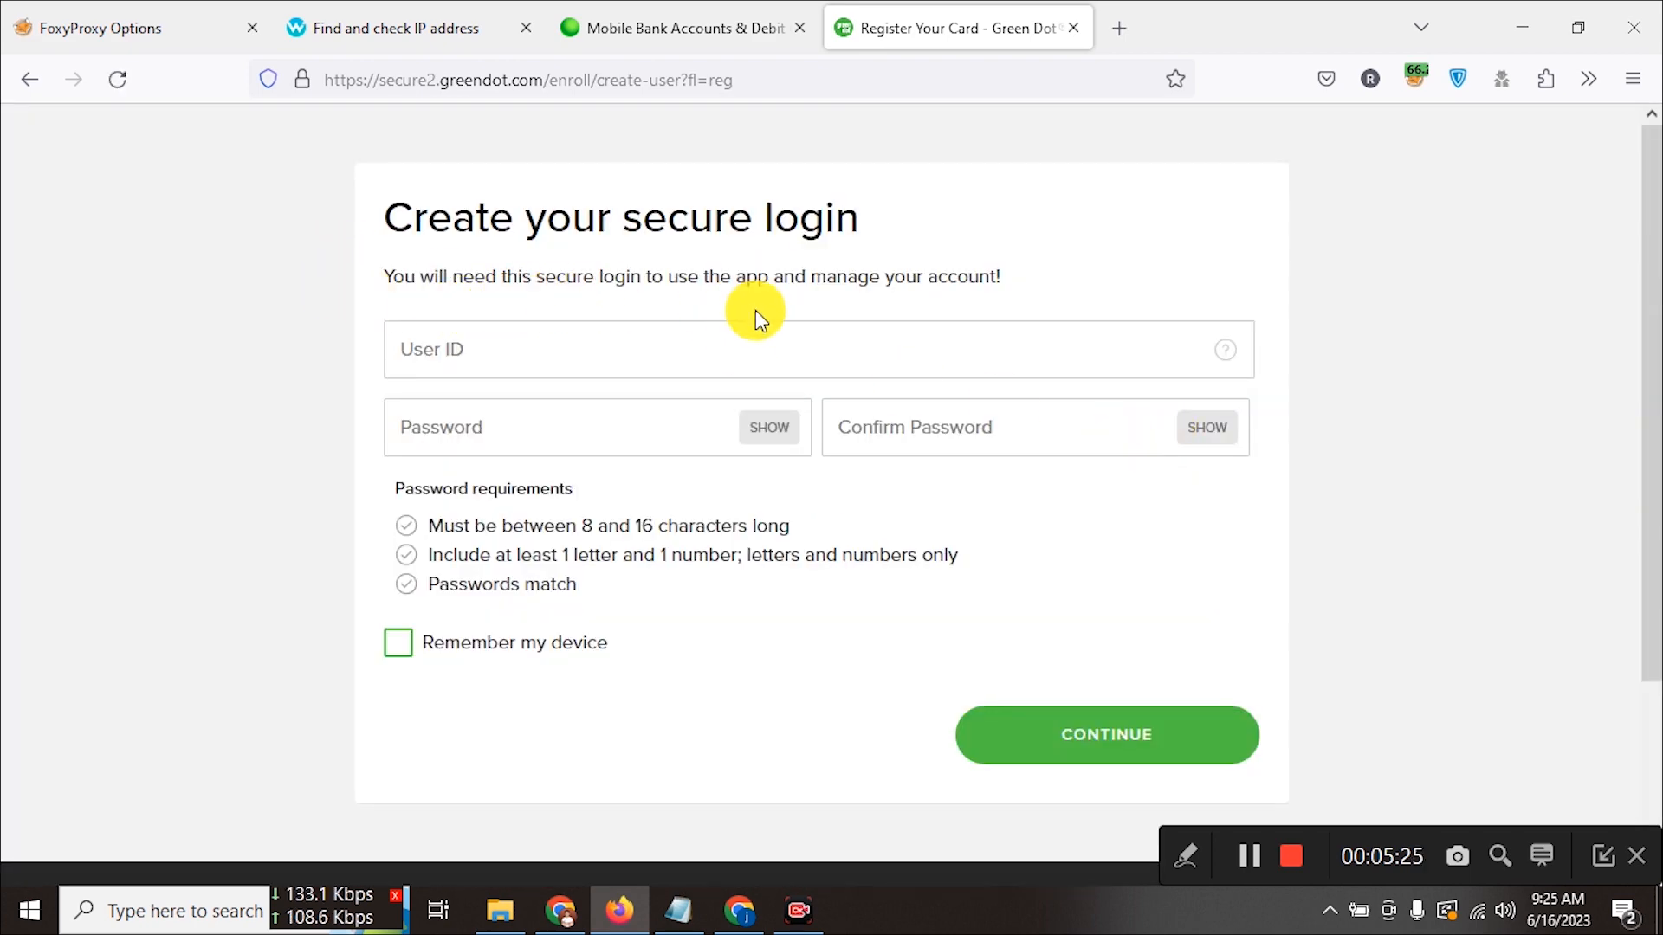
- Examine the secure login form's User ID, Password and Confirm Password fields and the password requirements
drag(380, 217, 890, 236)
click(890, 236)
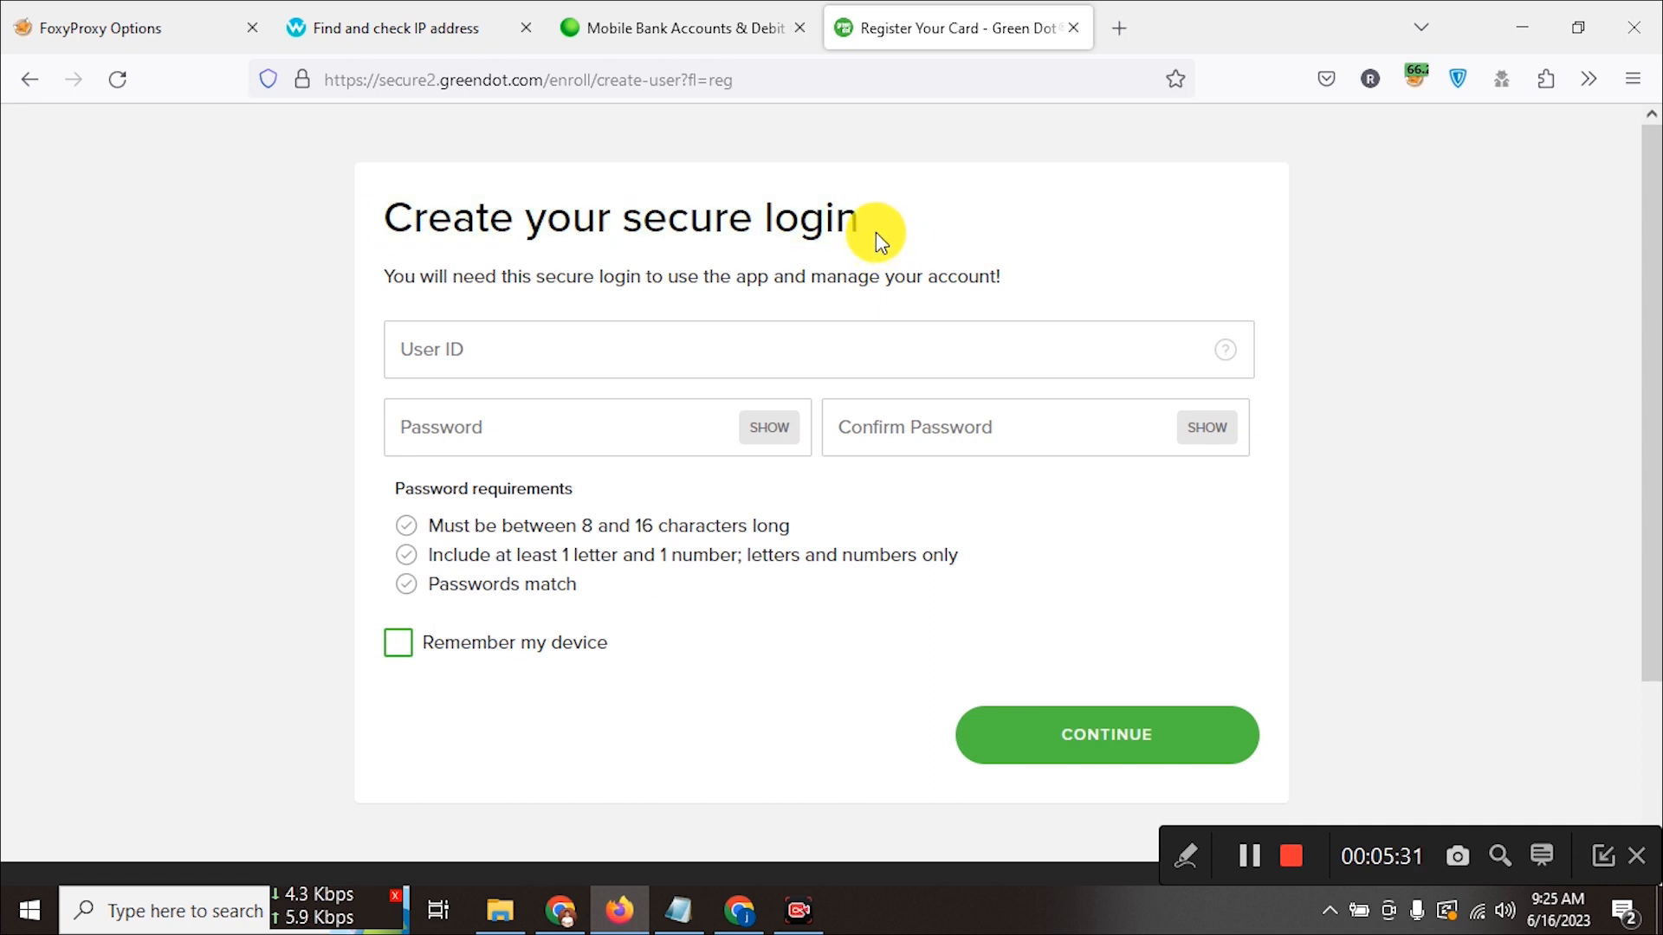
click(546, 372)
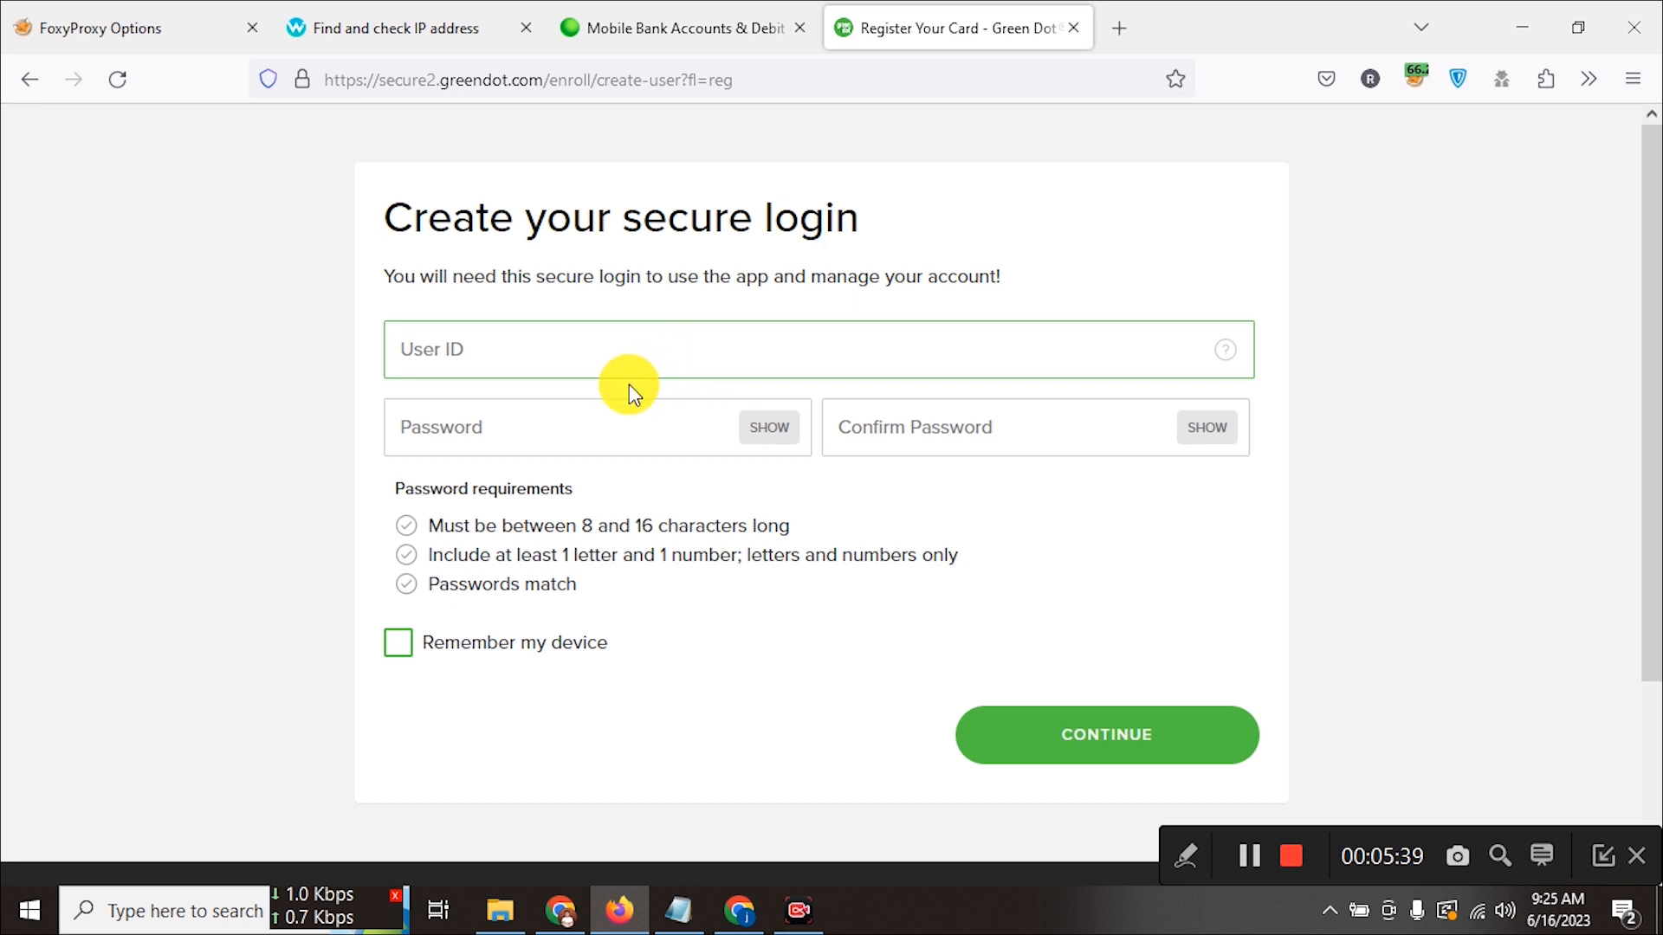
click(676, 426)
click(894, 460)
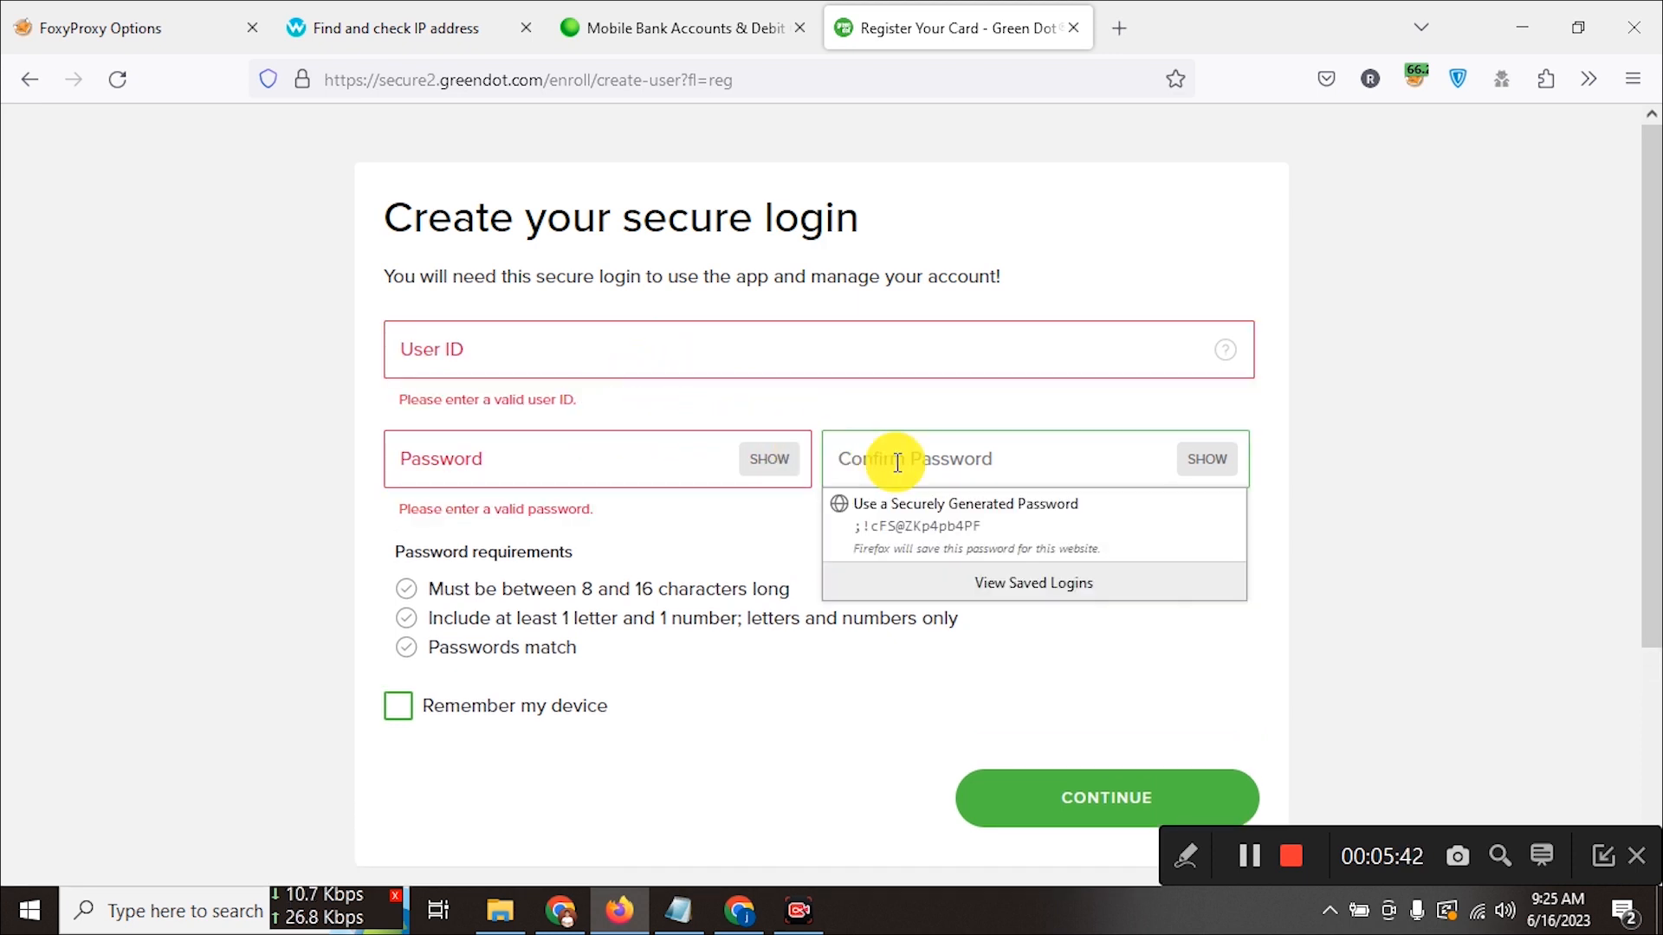
click(557, 341)
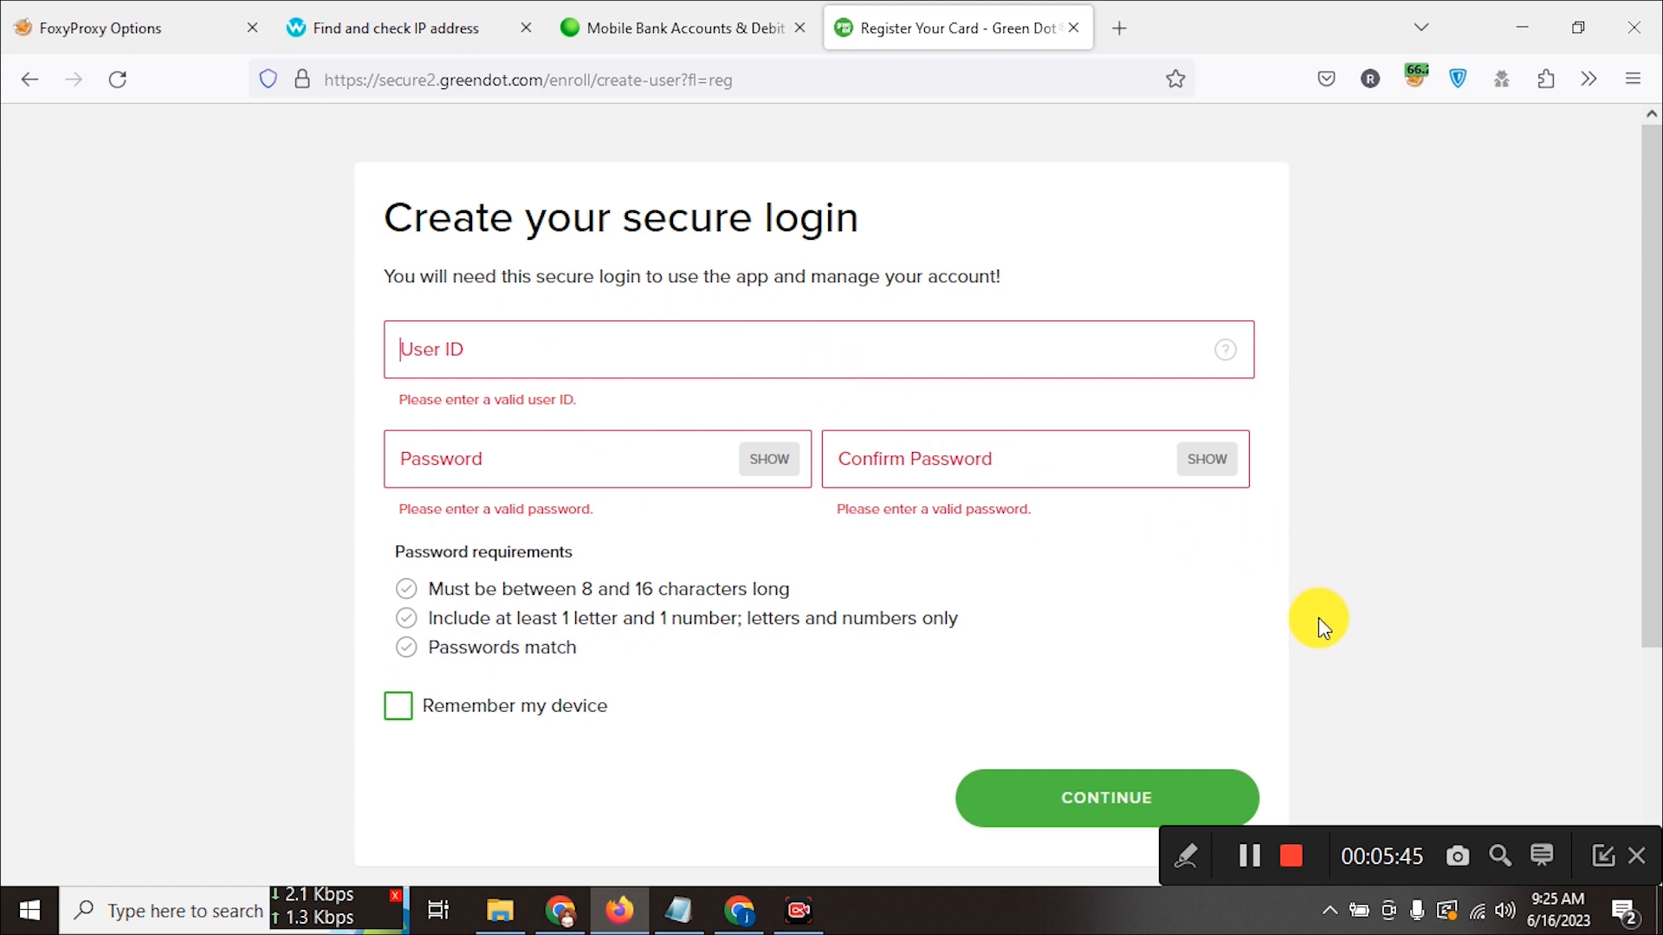
- Fill in the user ID and the matching account password, enable Remember my device, and submit the login form
click(1237, 863)
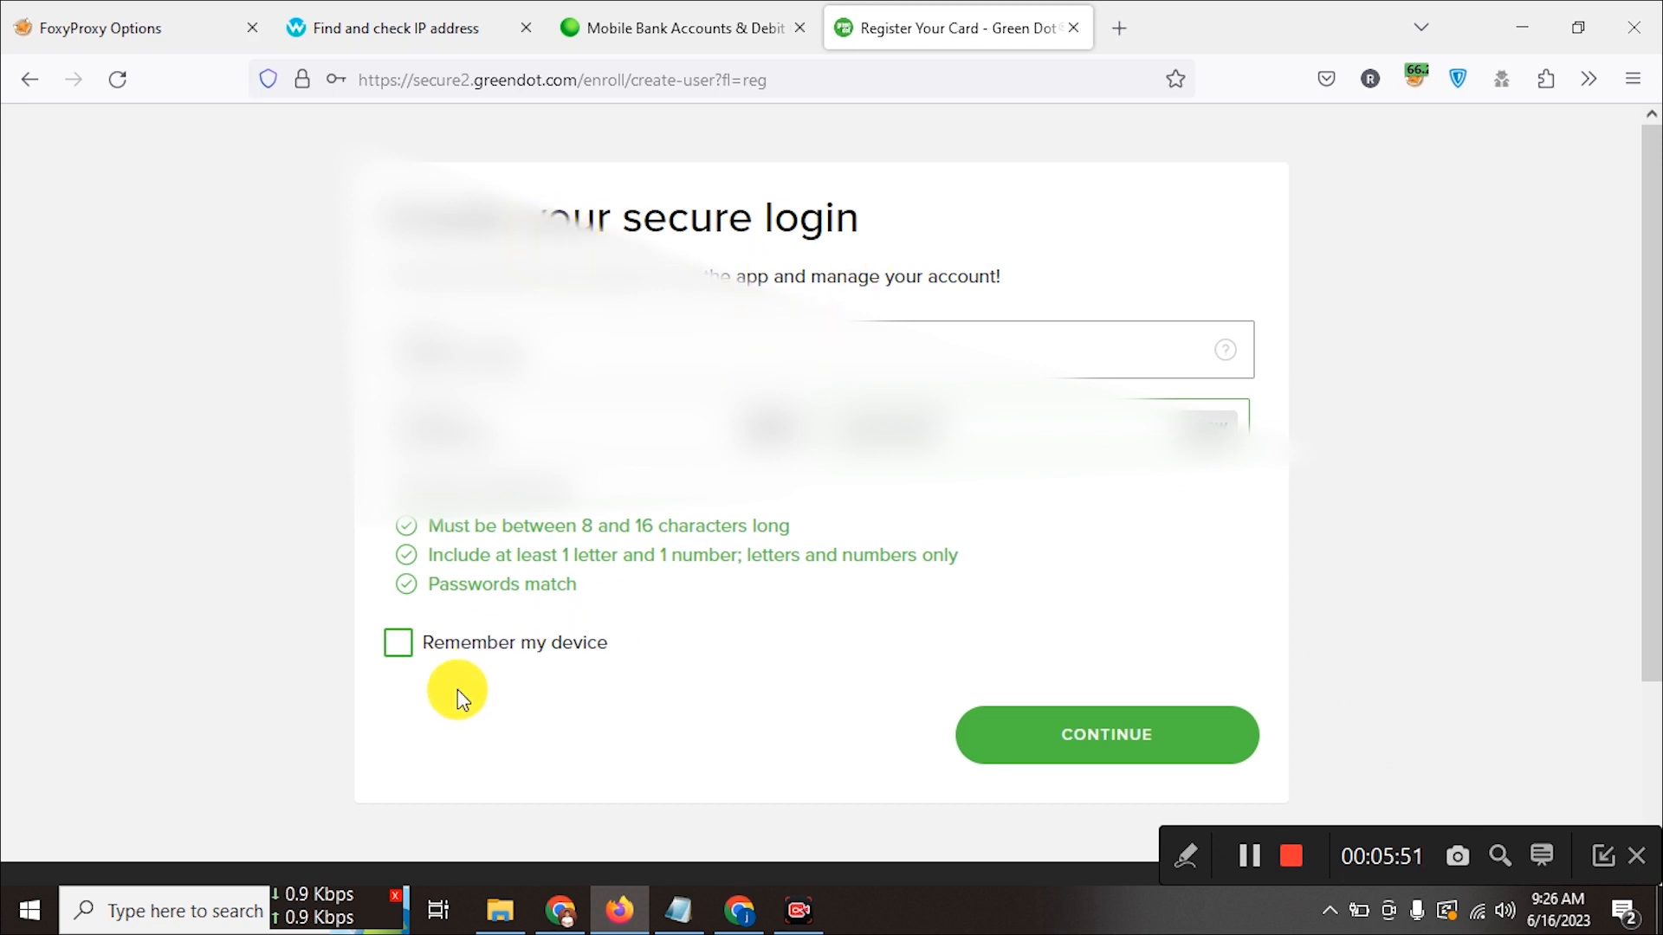
click(400, 645)
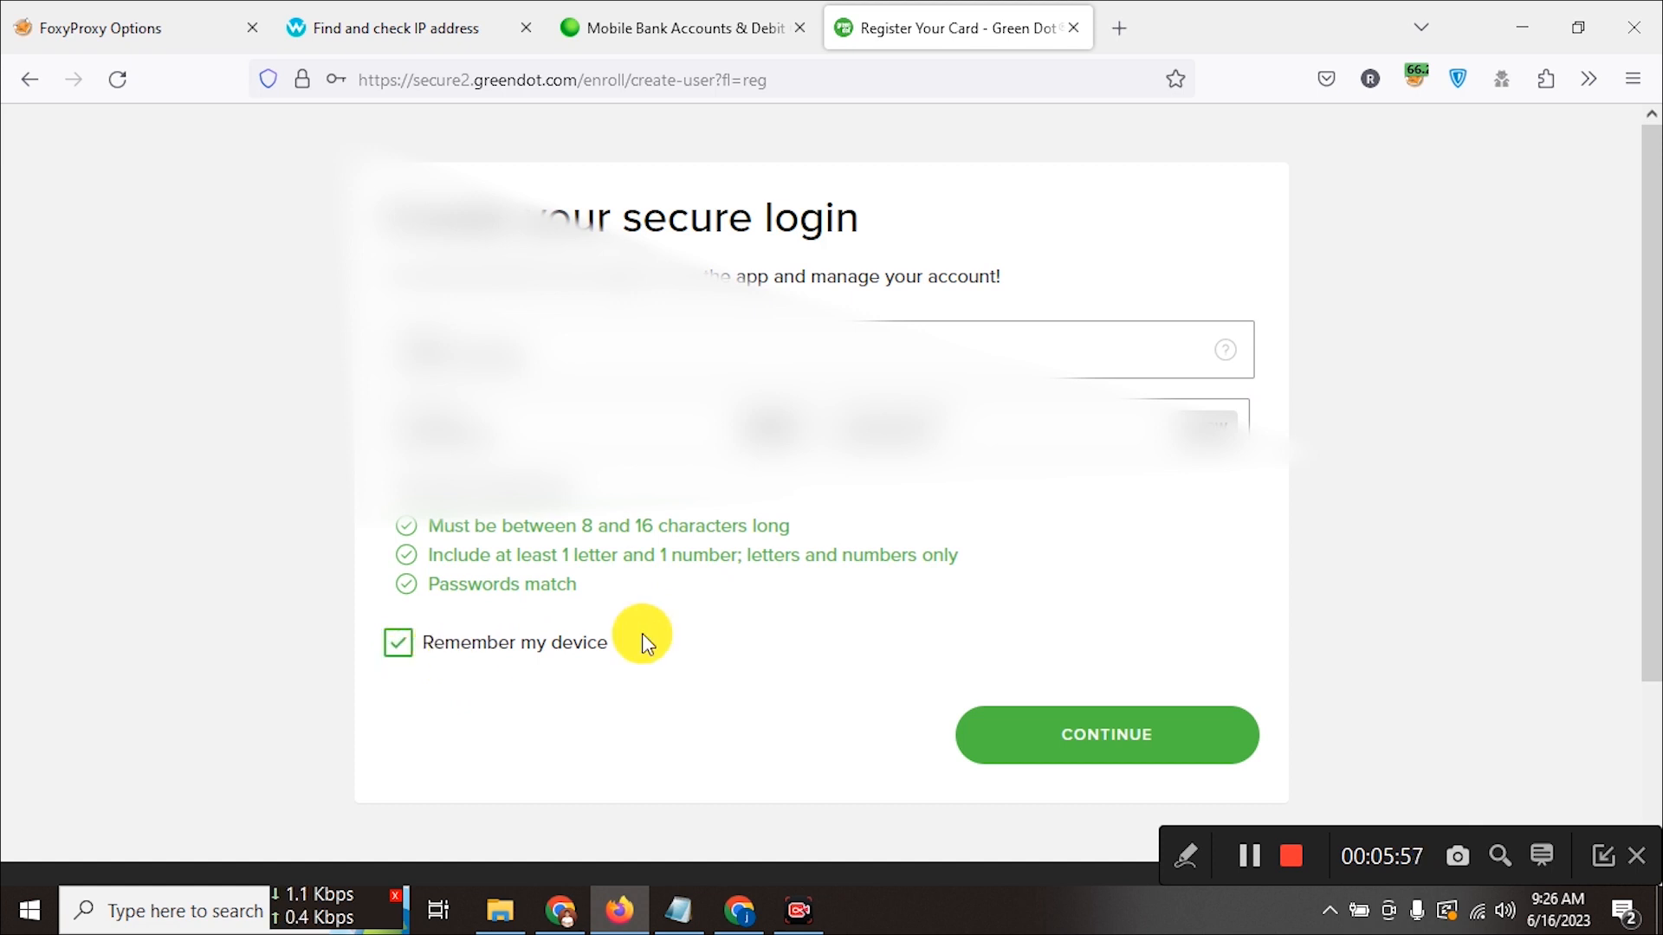
click(1093, 755)
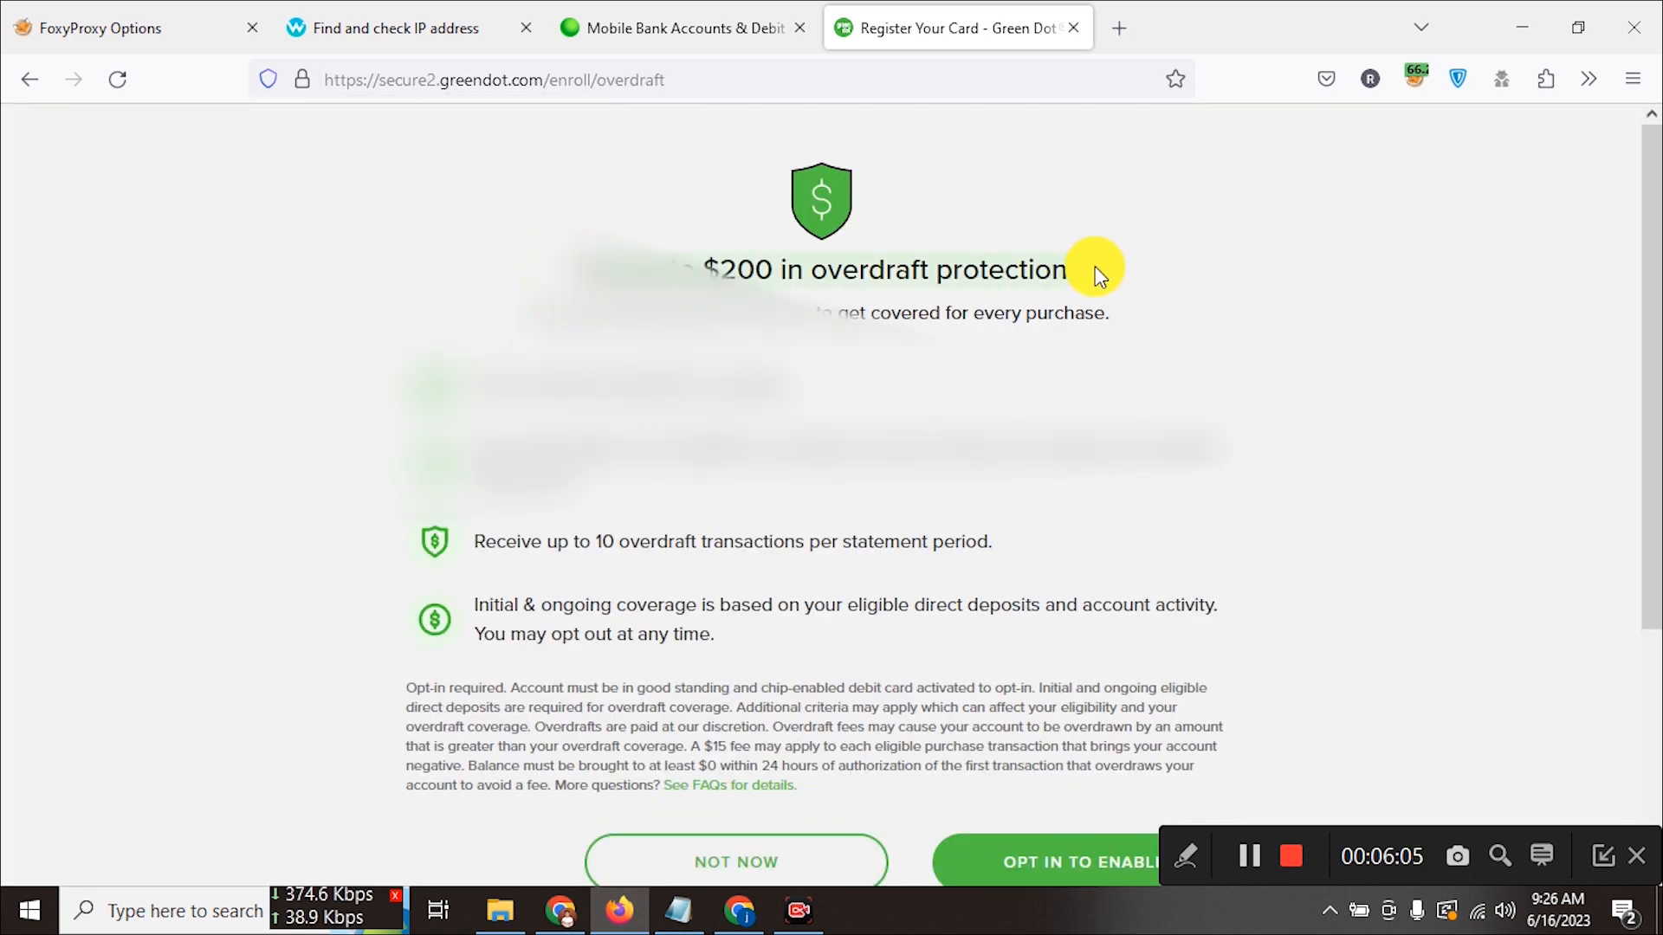
- Decline the $200 overdraft protection offer for now and review the registration summary with its deposit and account options
scroll(1098, 274, down, 2)
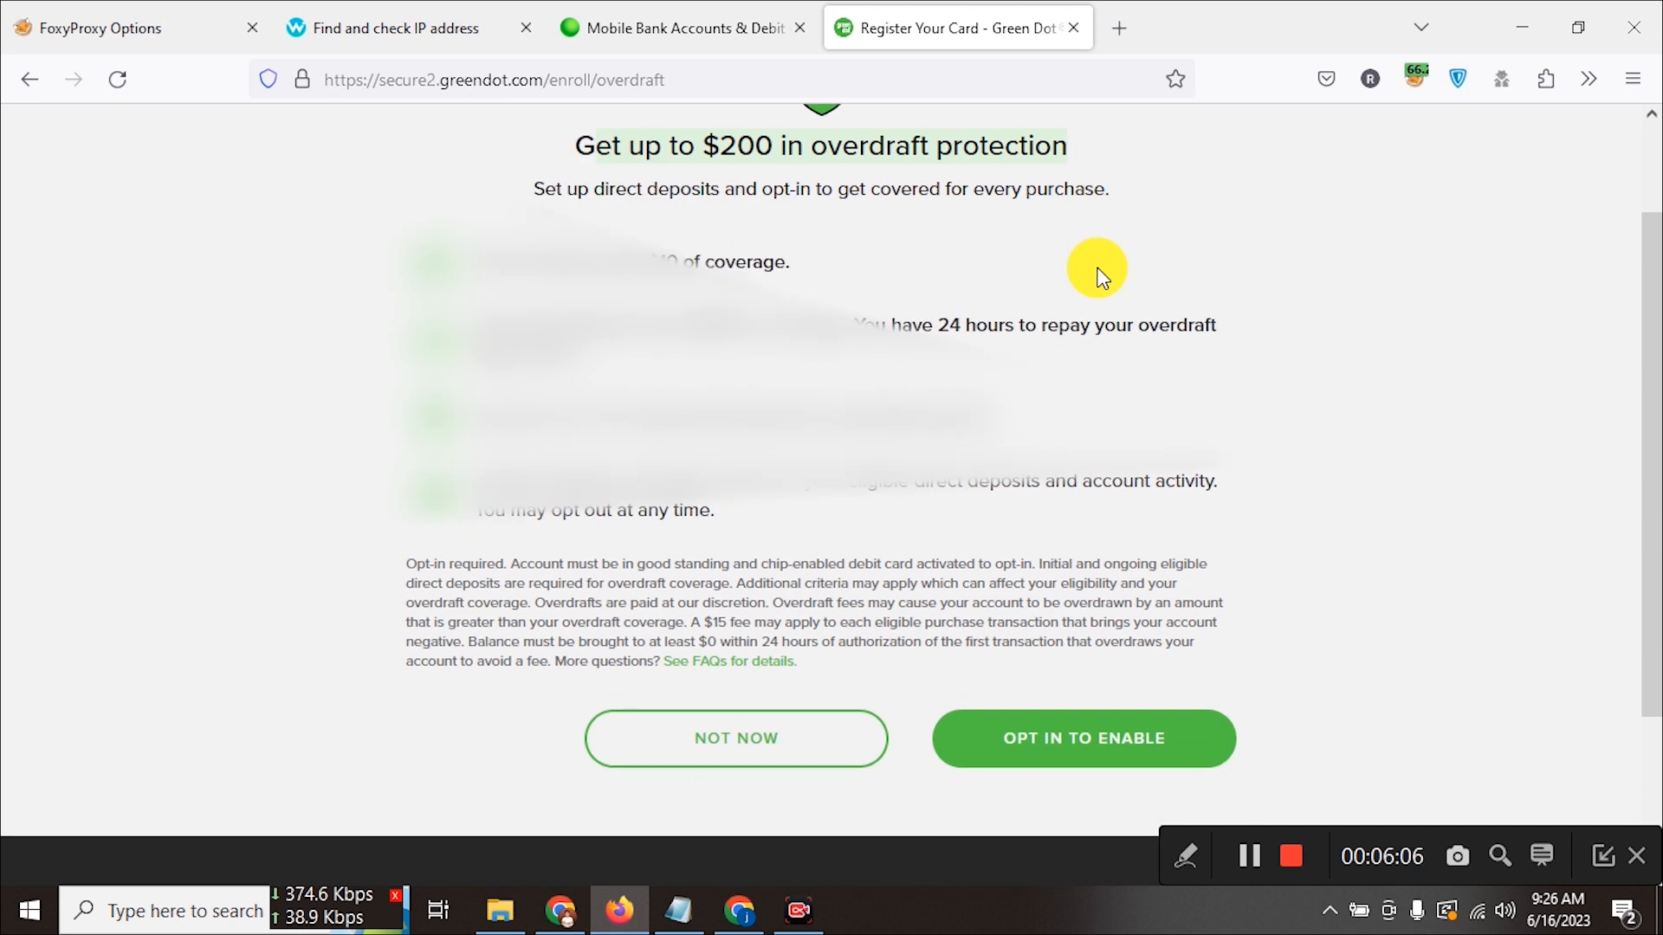
click(723, 747)
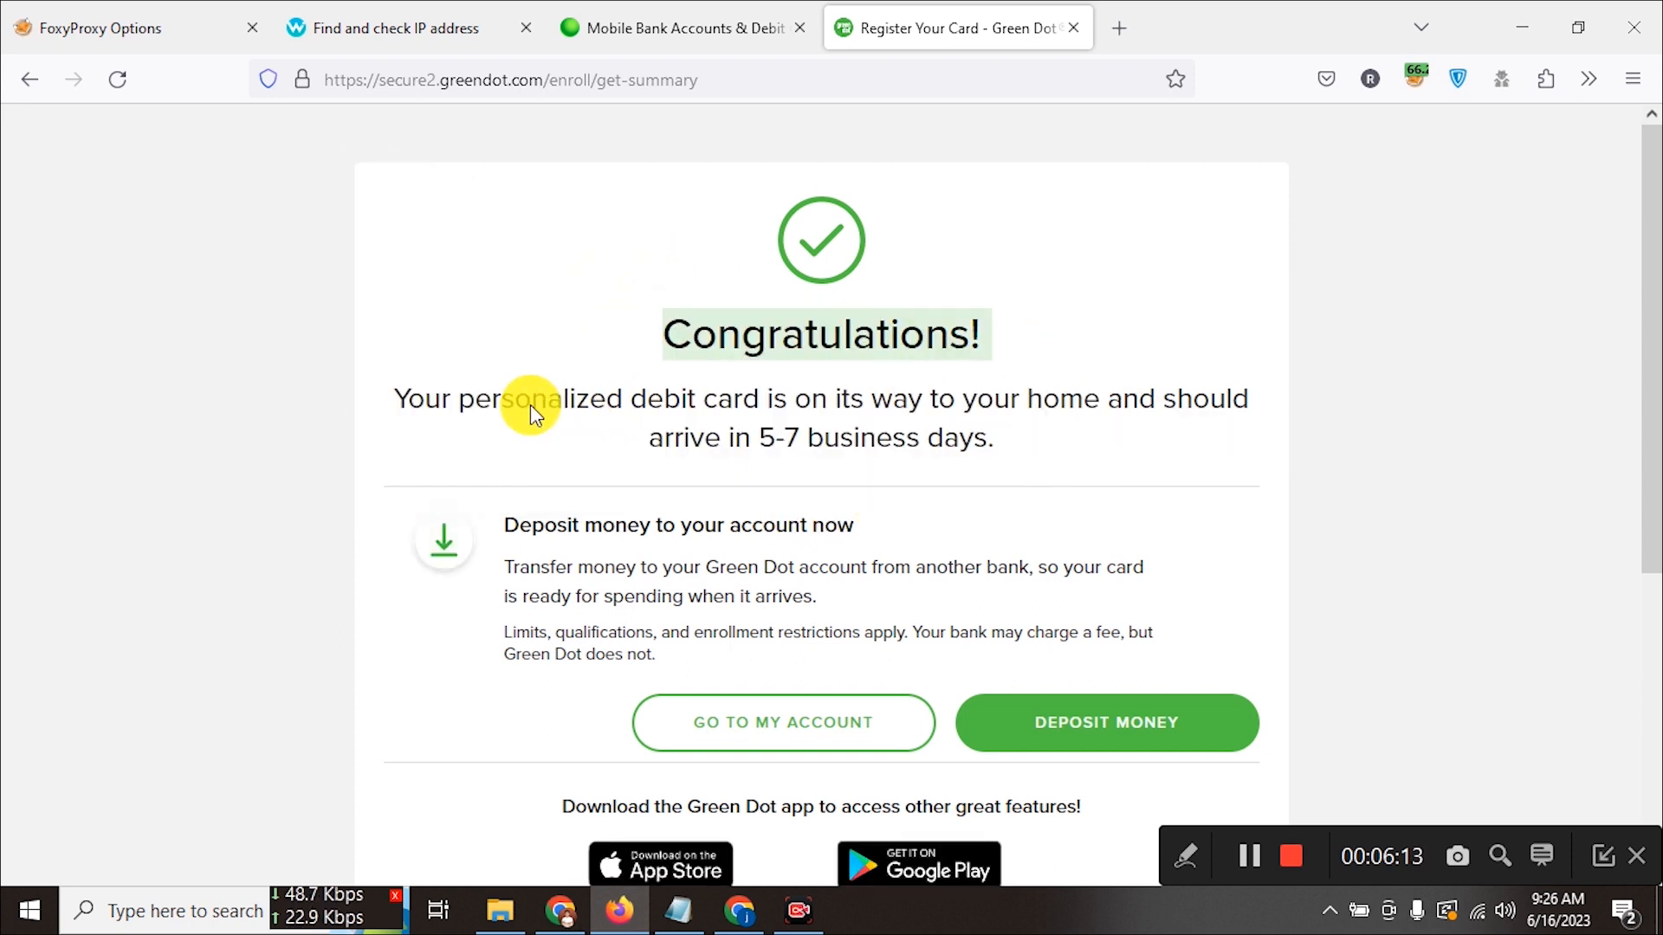
drag(563, 400, 679, 402)
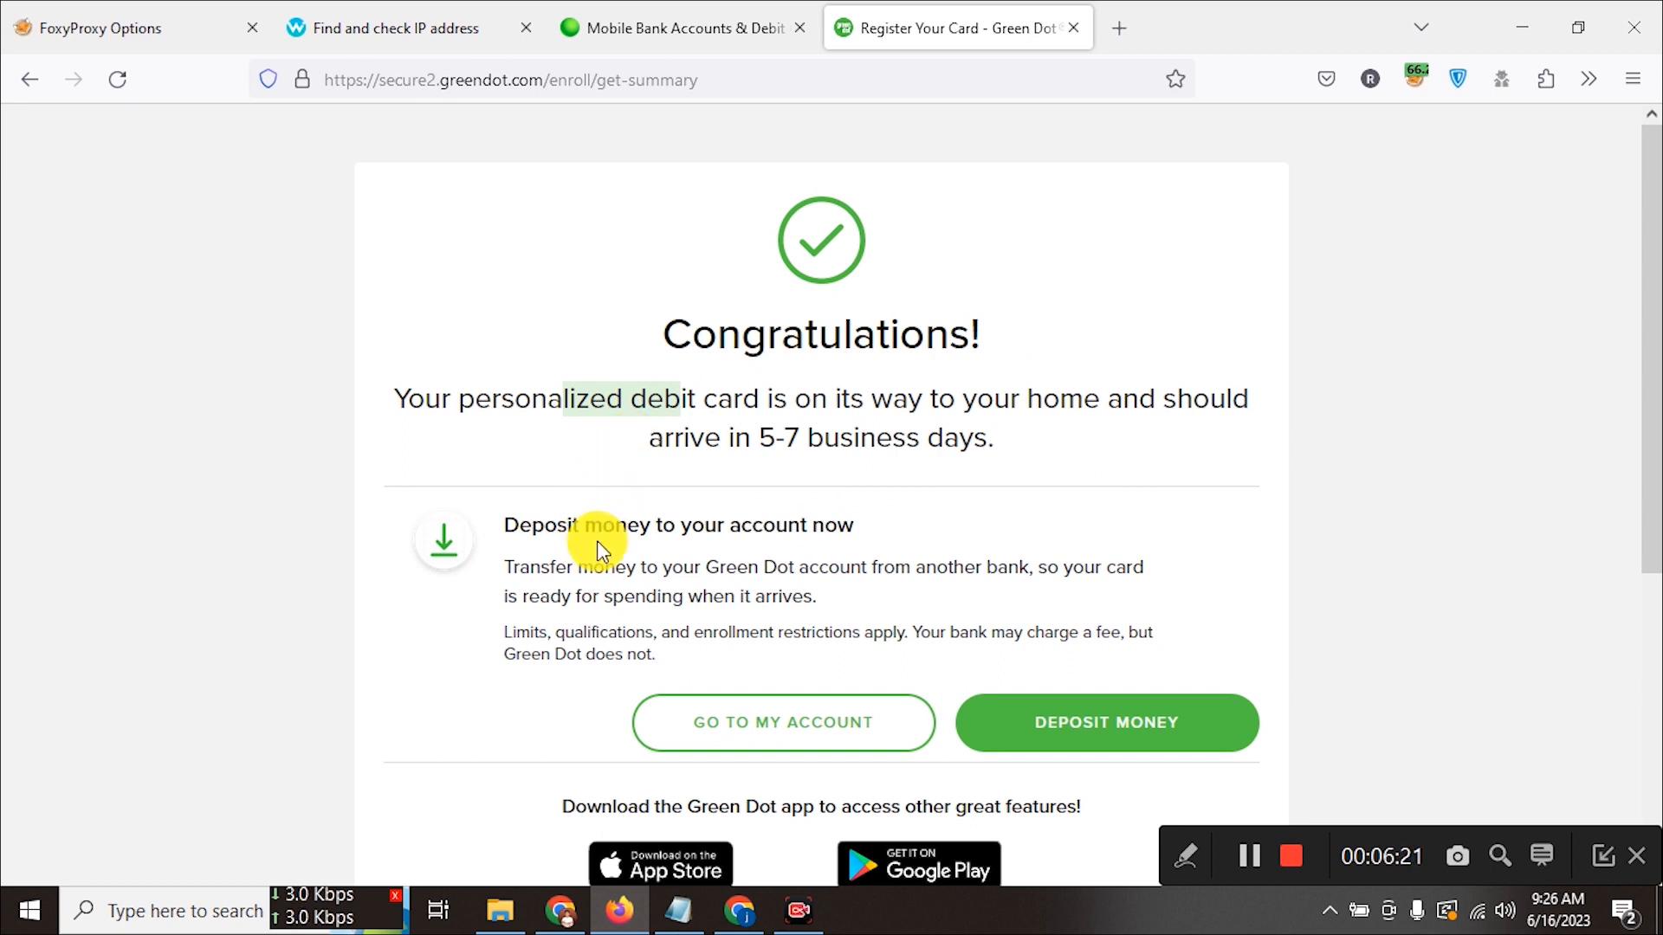
scroll(659, 537, down, 1)
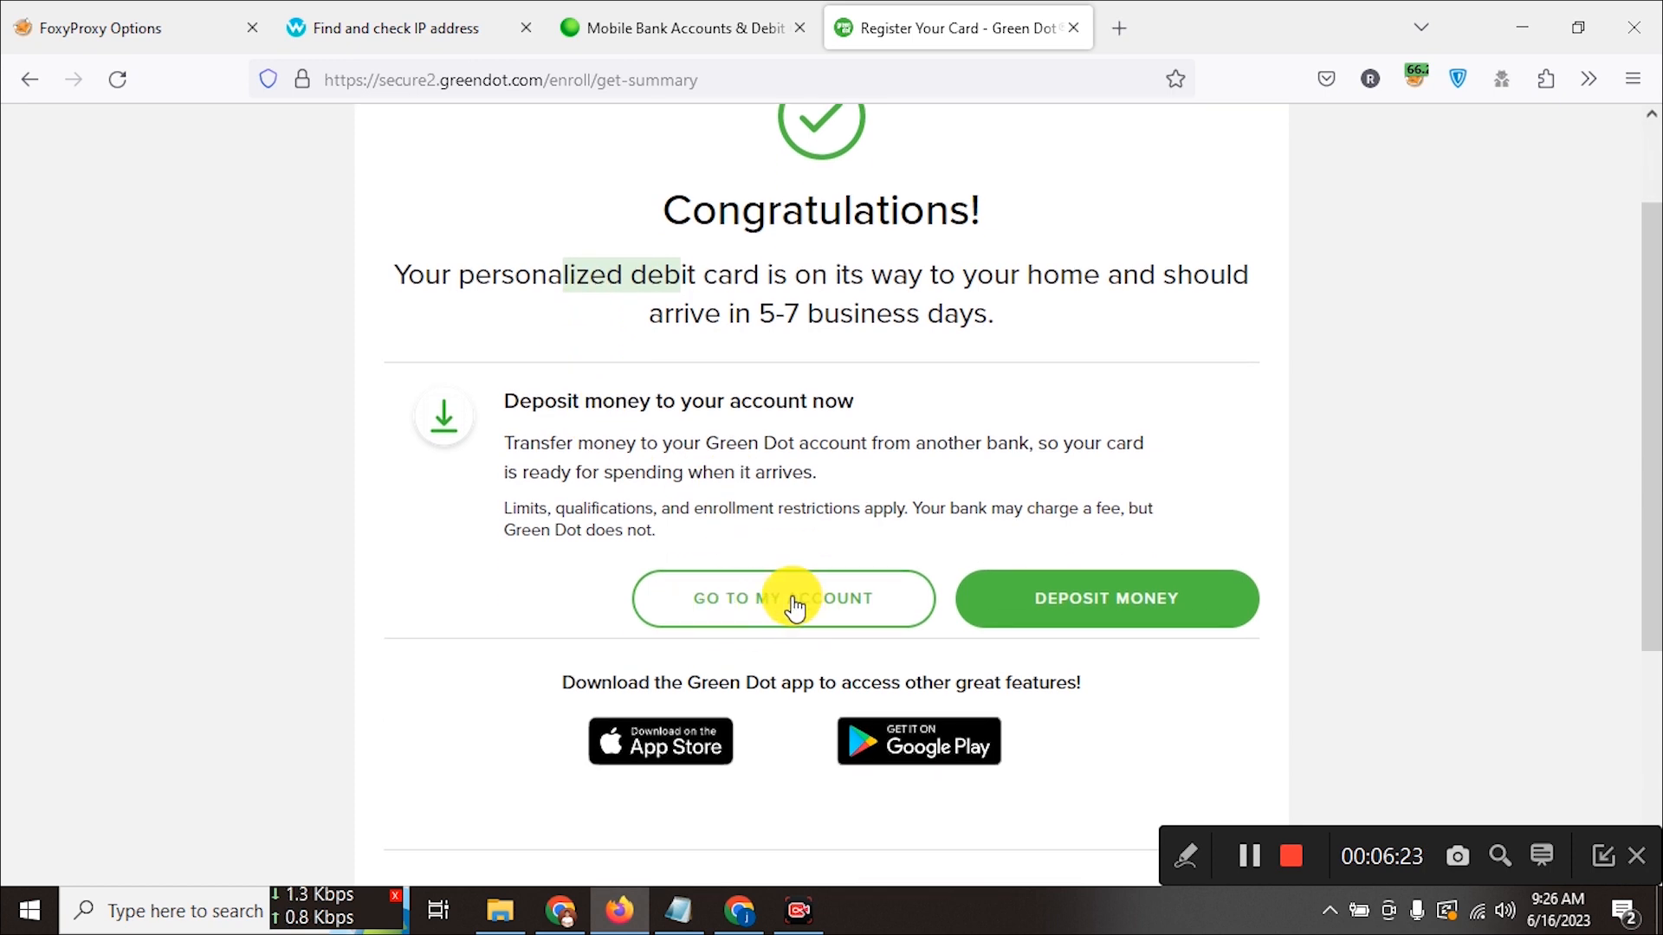
click(821, 578)
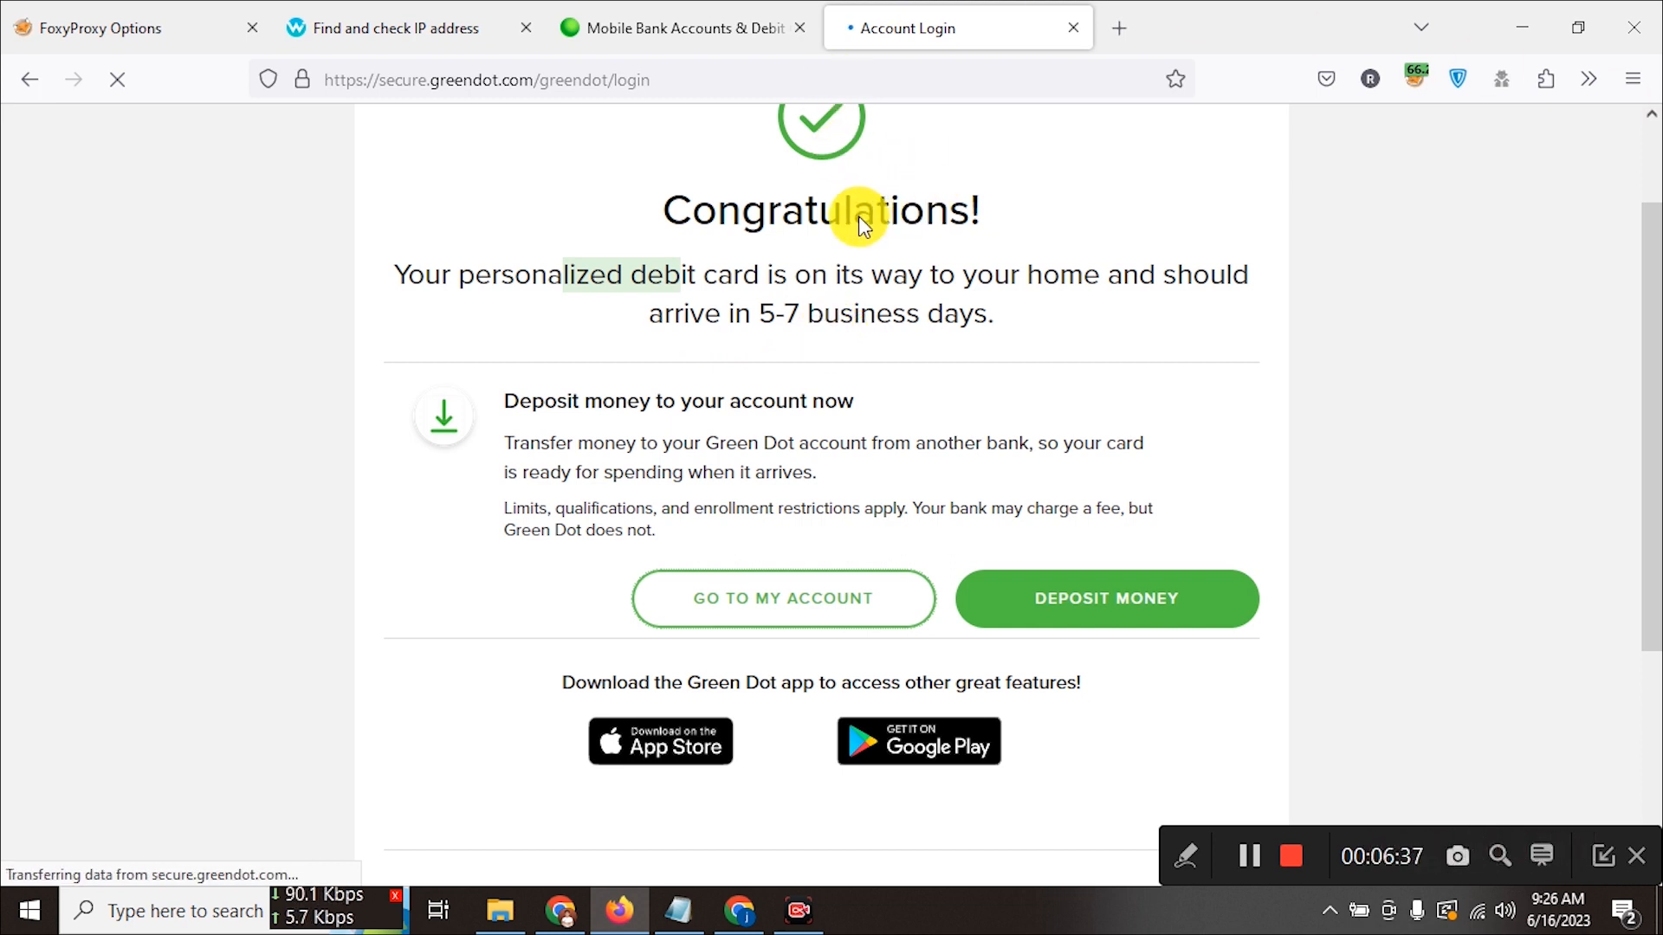
click(739, 909)
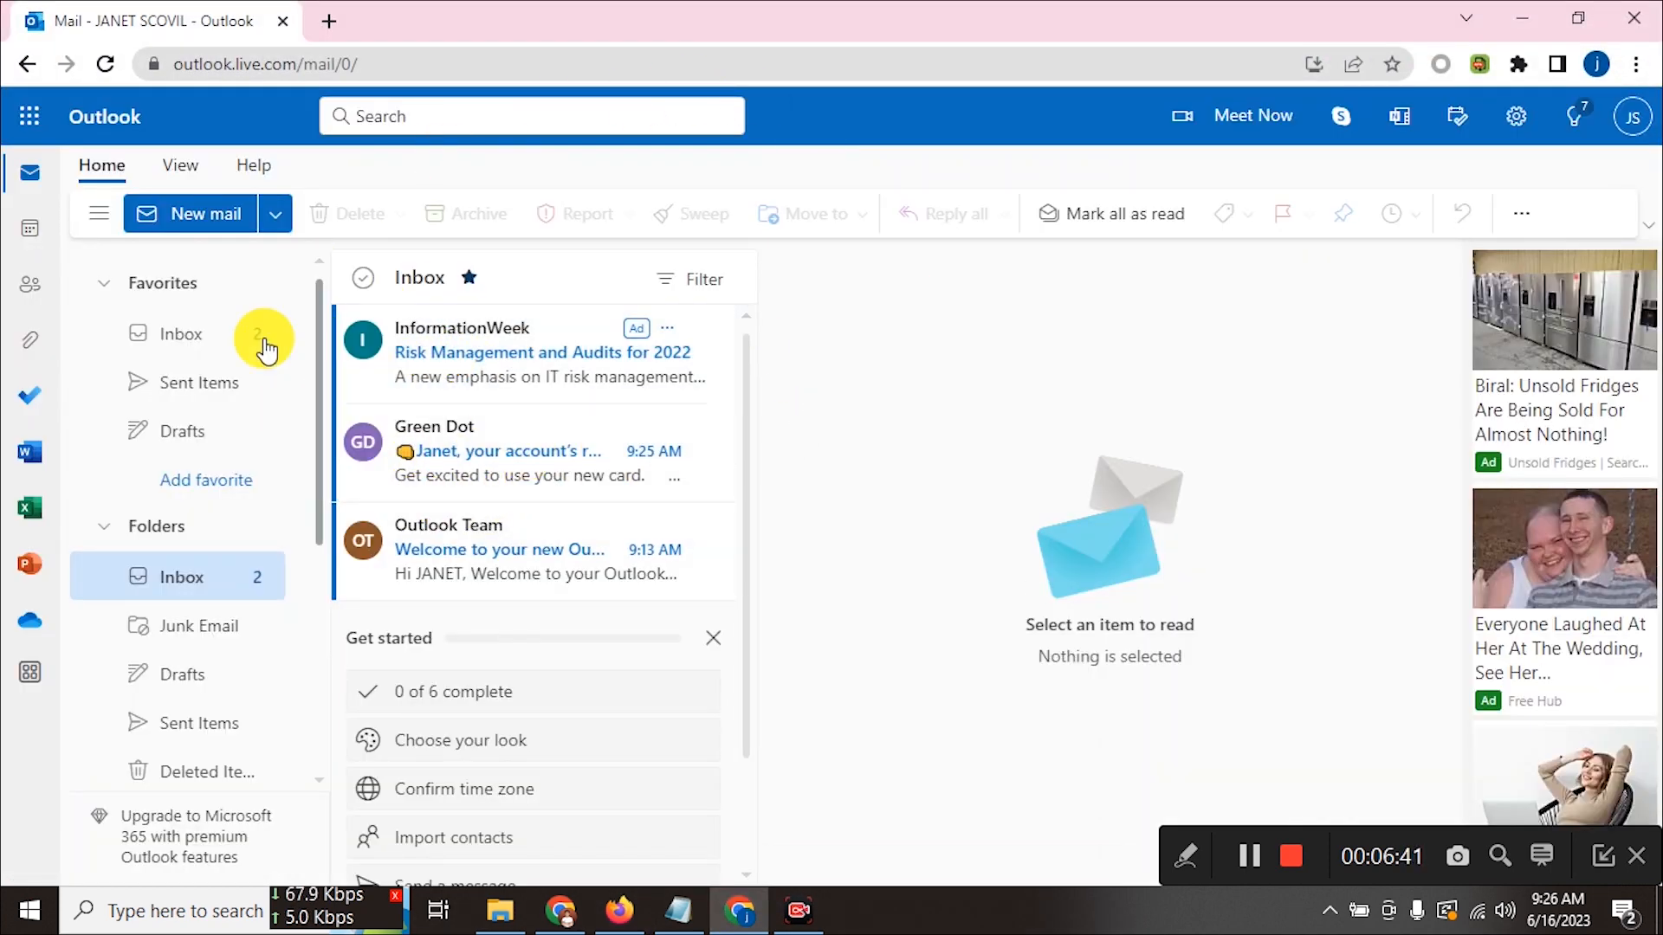
click(497, 475)
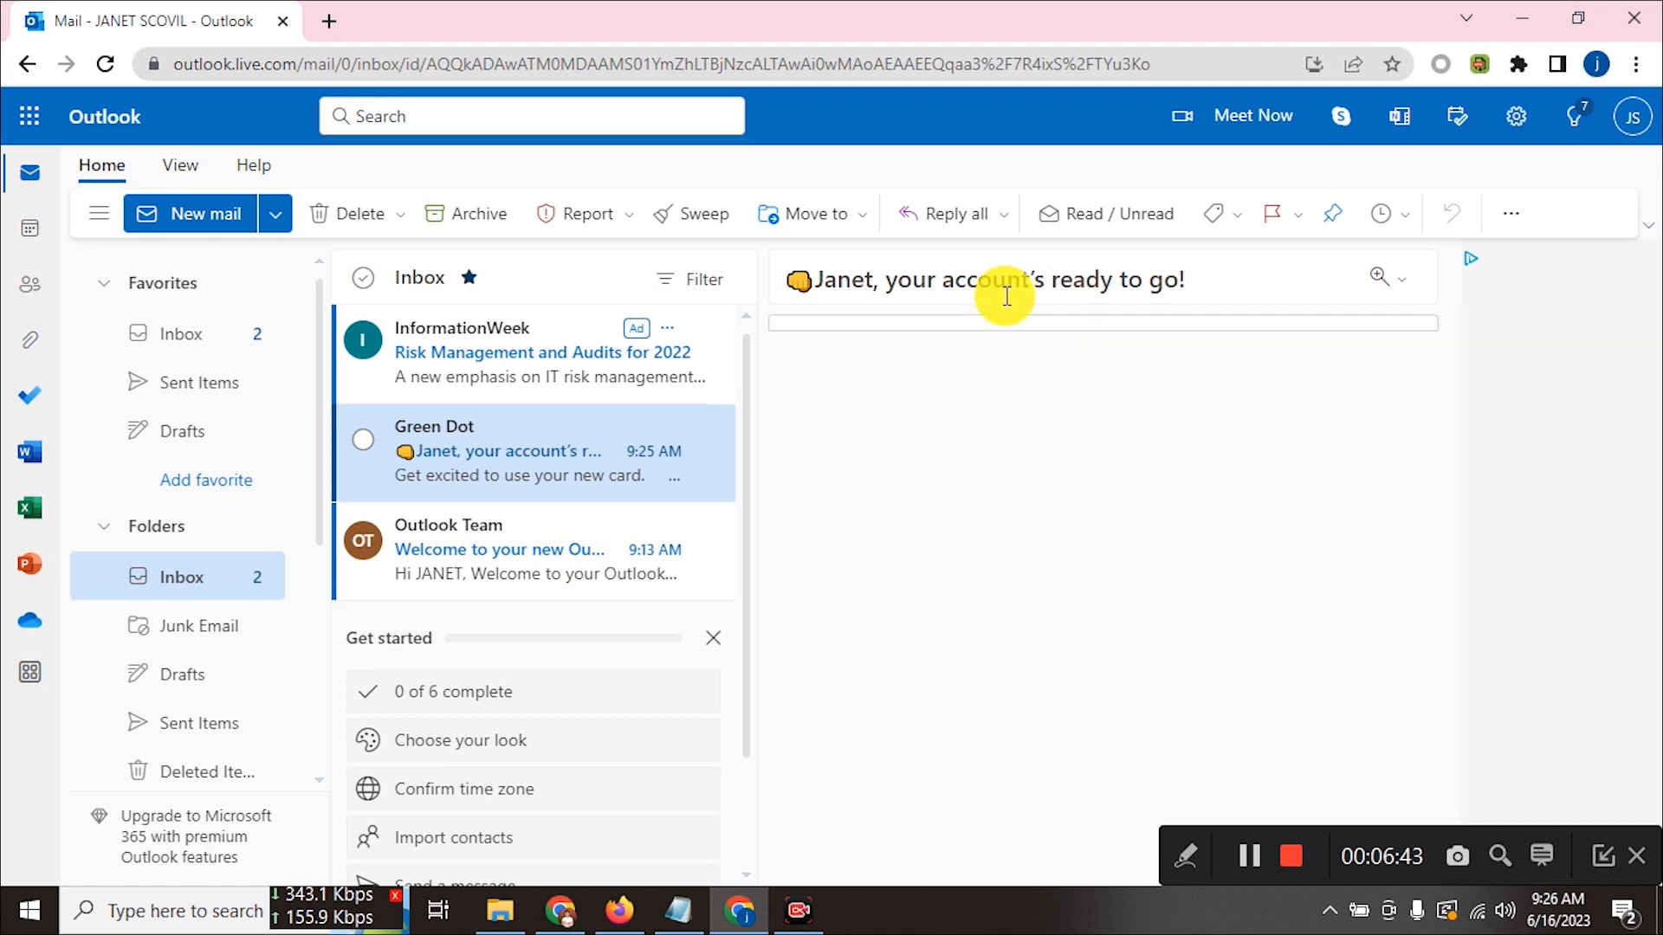
drag(955, 279, 1157, 280)
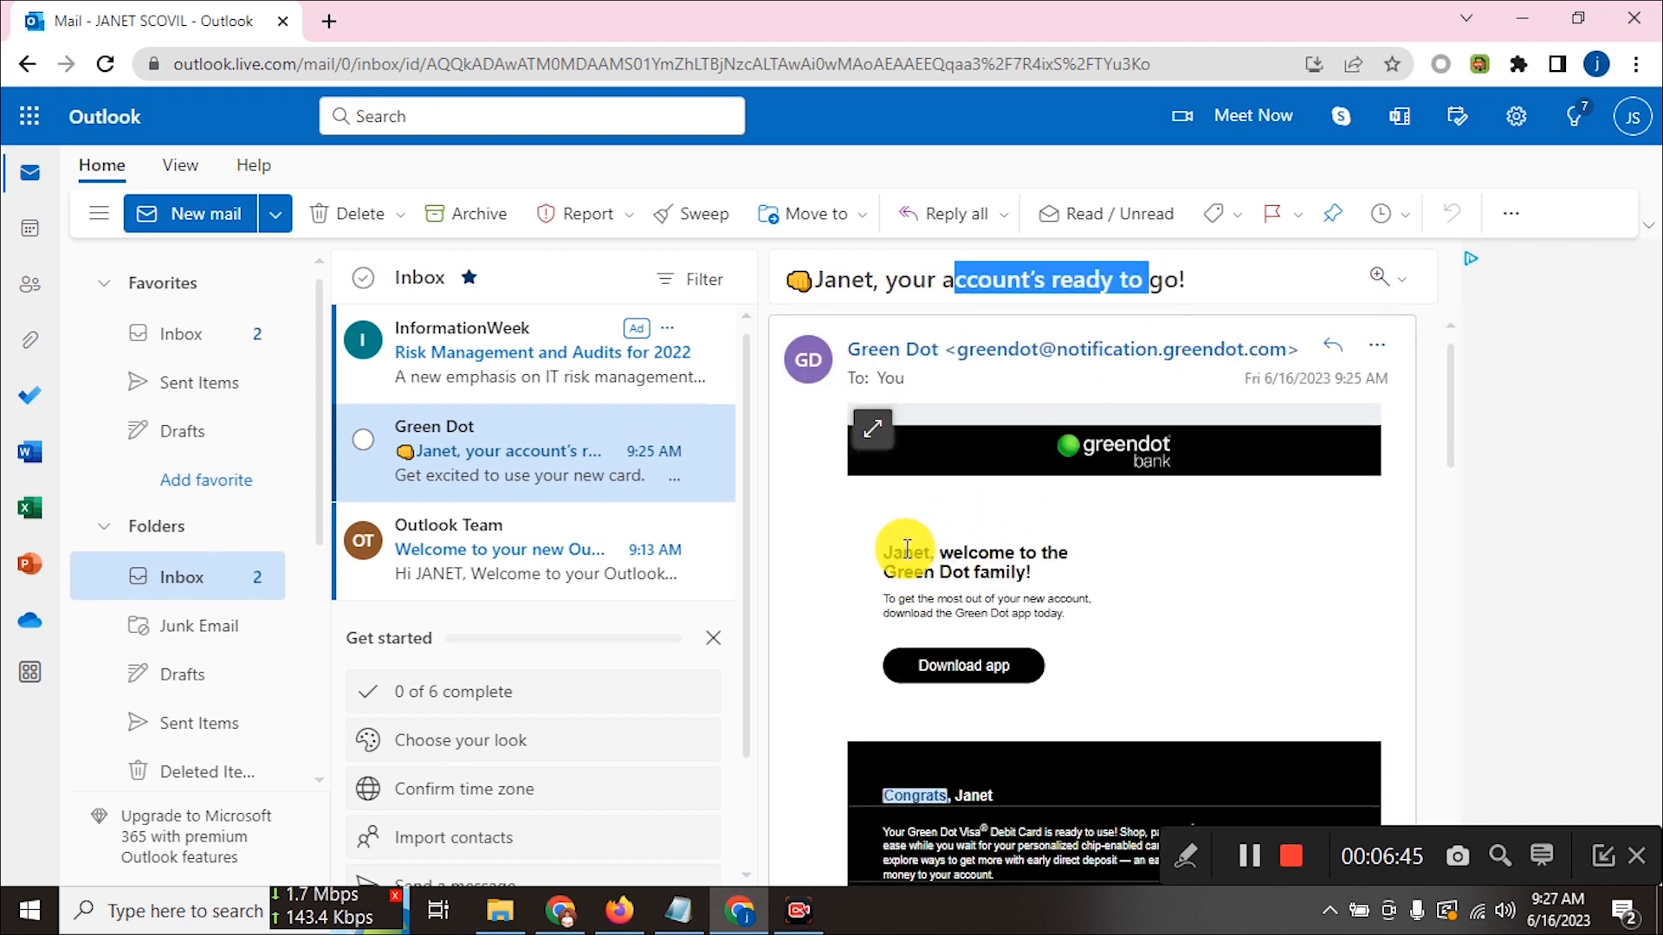
drag(882, 543, 1114, 610)
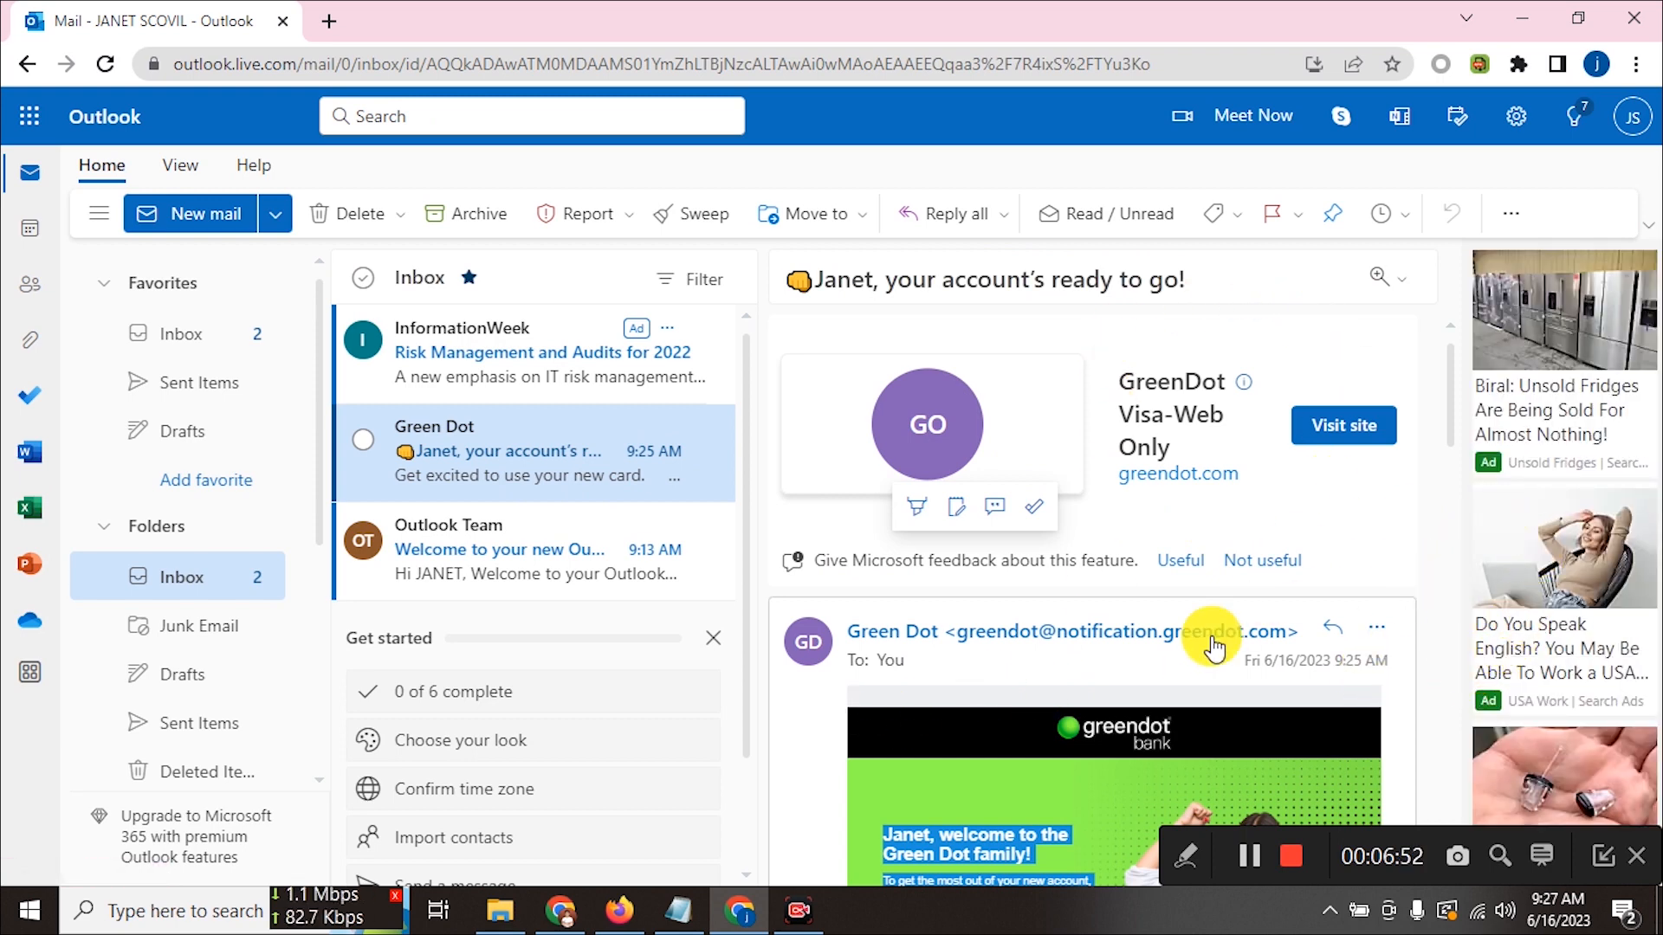
scroll(1013, 770, down, 3)
scroll(928, 634, down, 2)
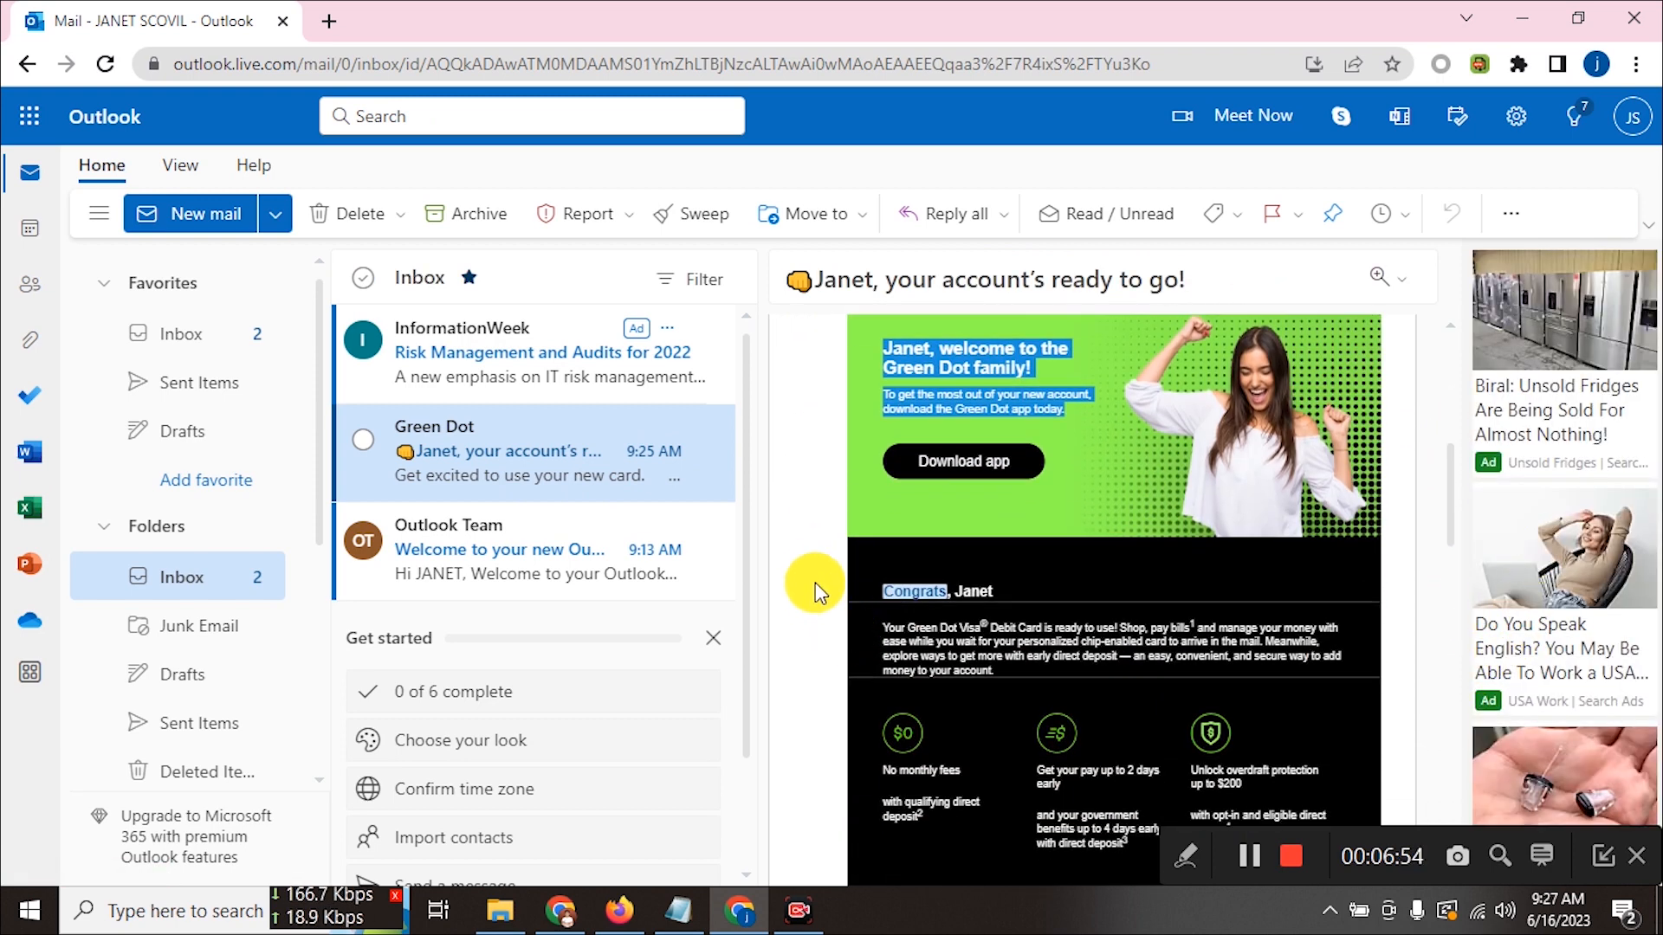
- Switch back to the Green Dot login page in Firefox, fill in the user ID and account password, and log in
click(619, 909)
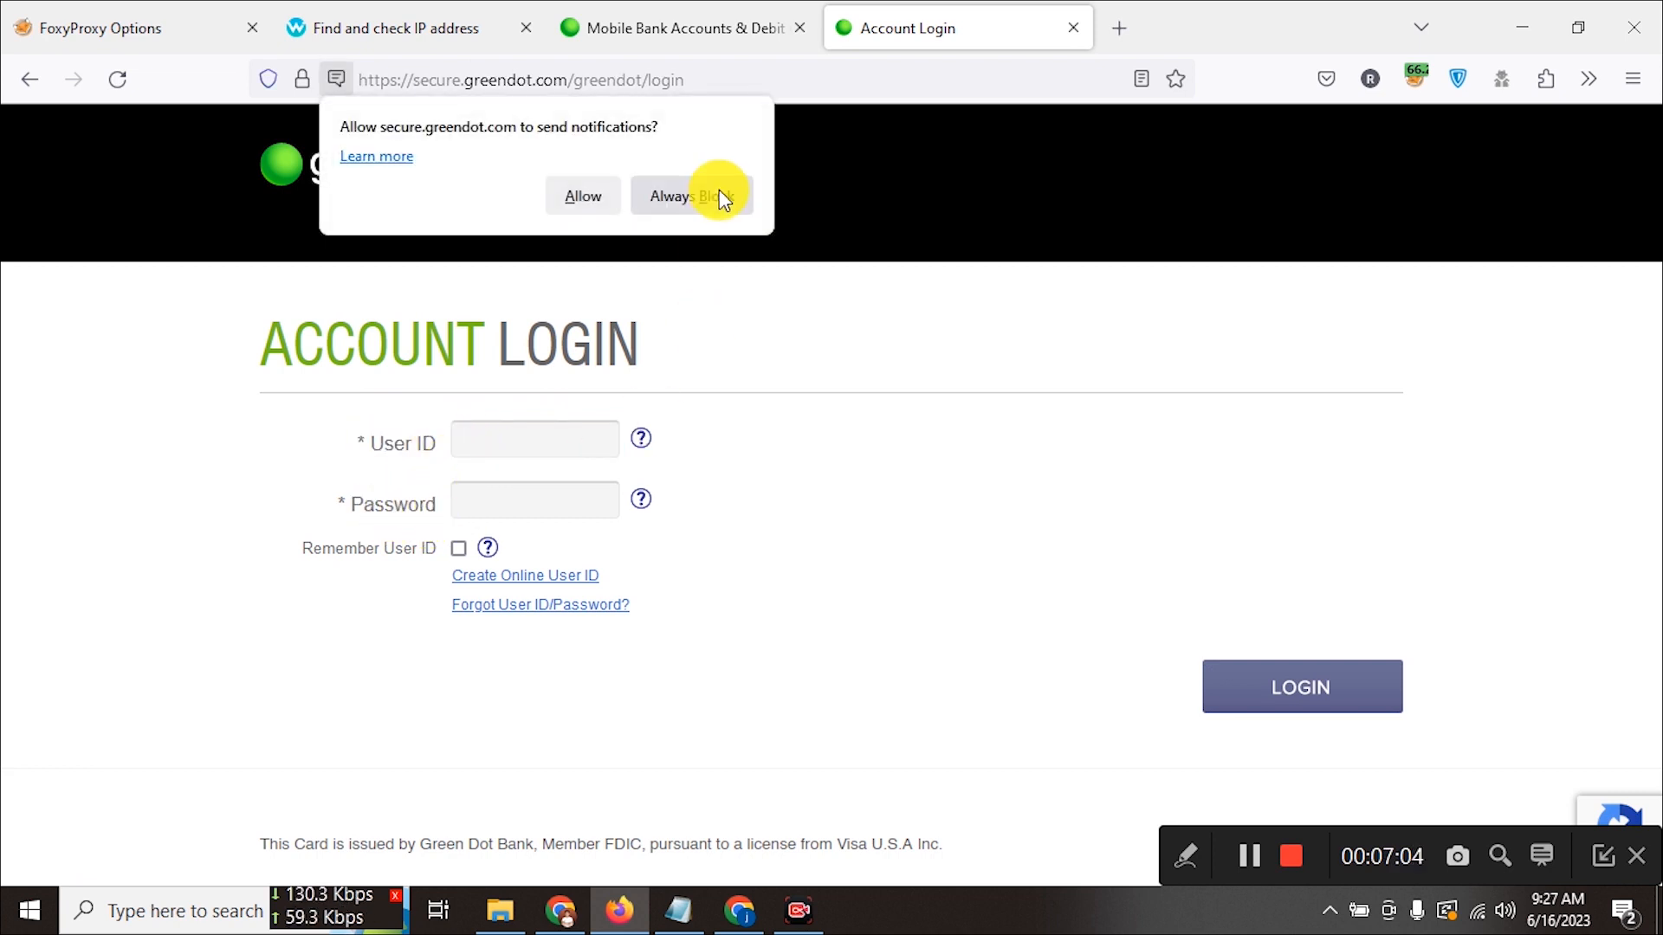
click(486, 434)
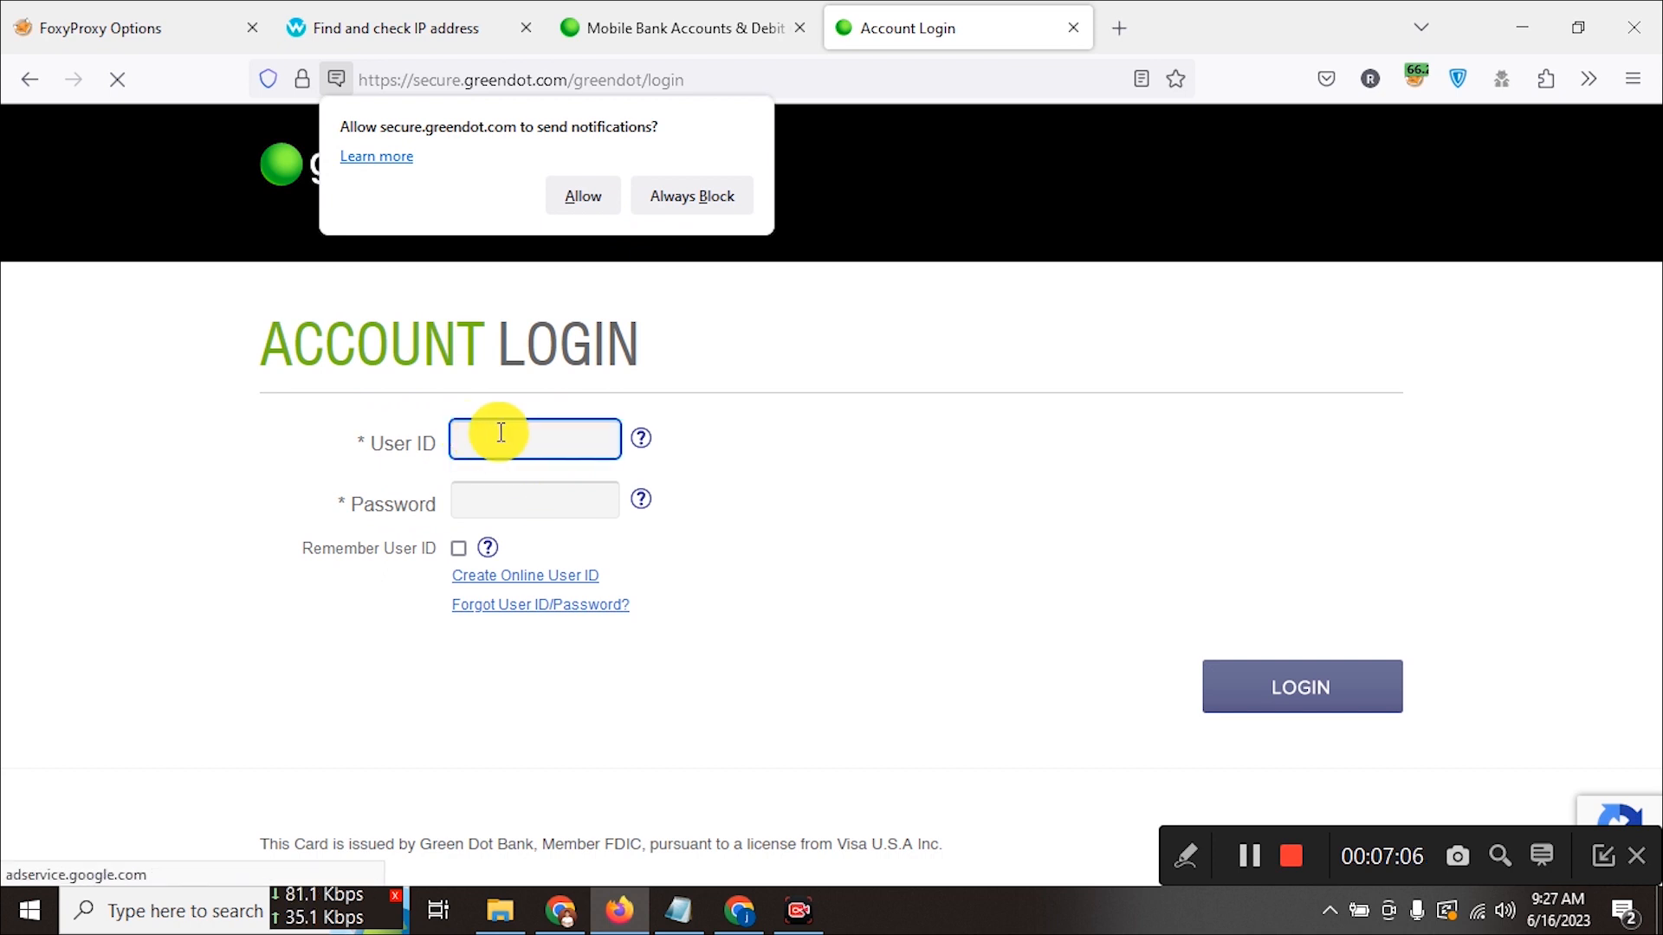
click(502, 433)
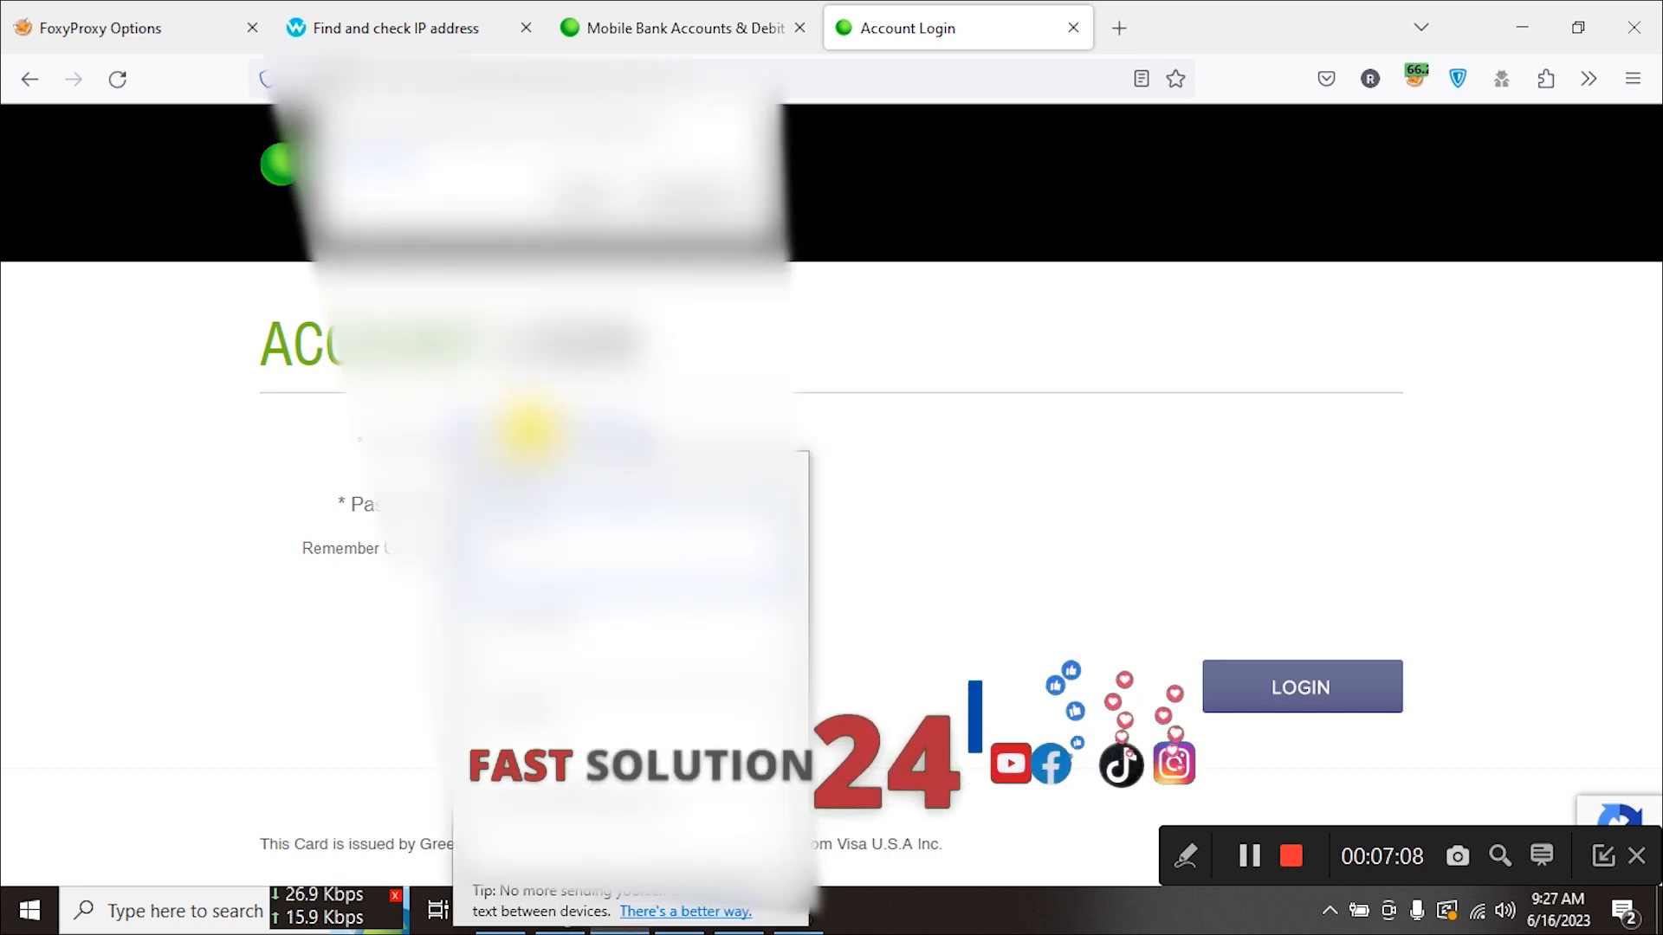
click(572, 633)
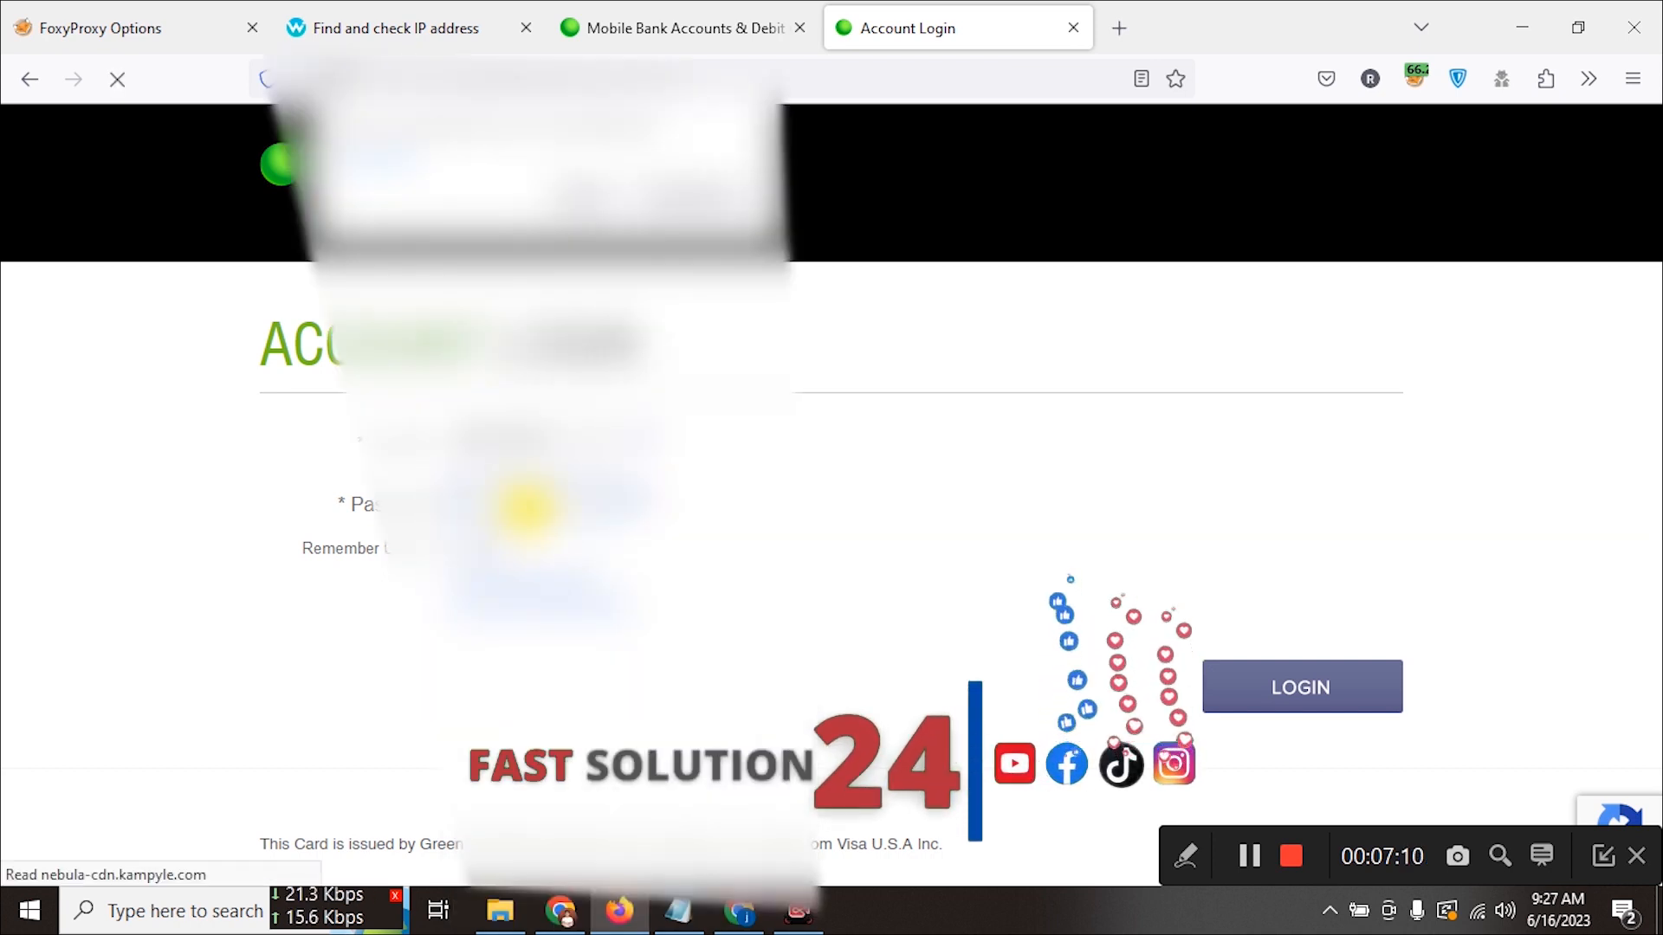
click(594, 122)
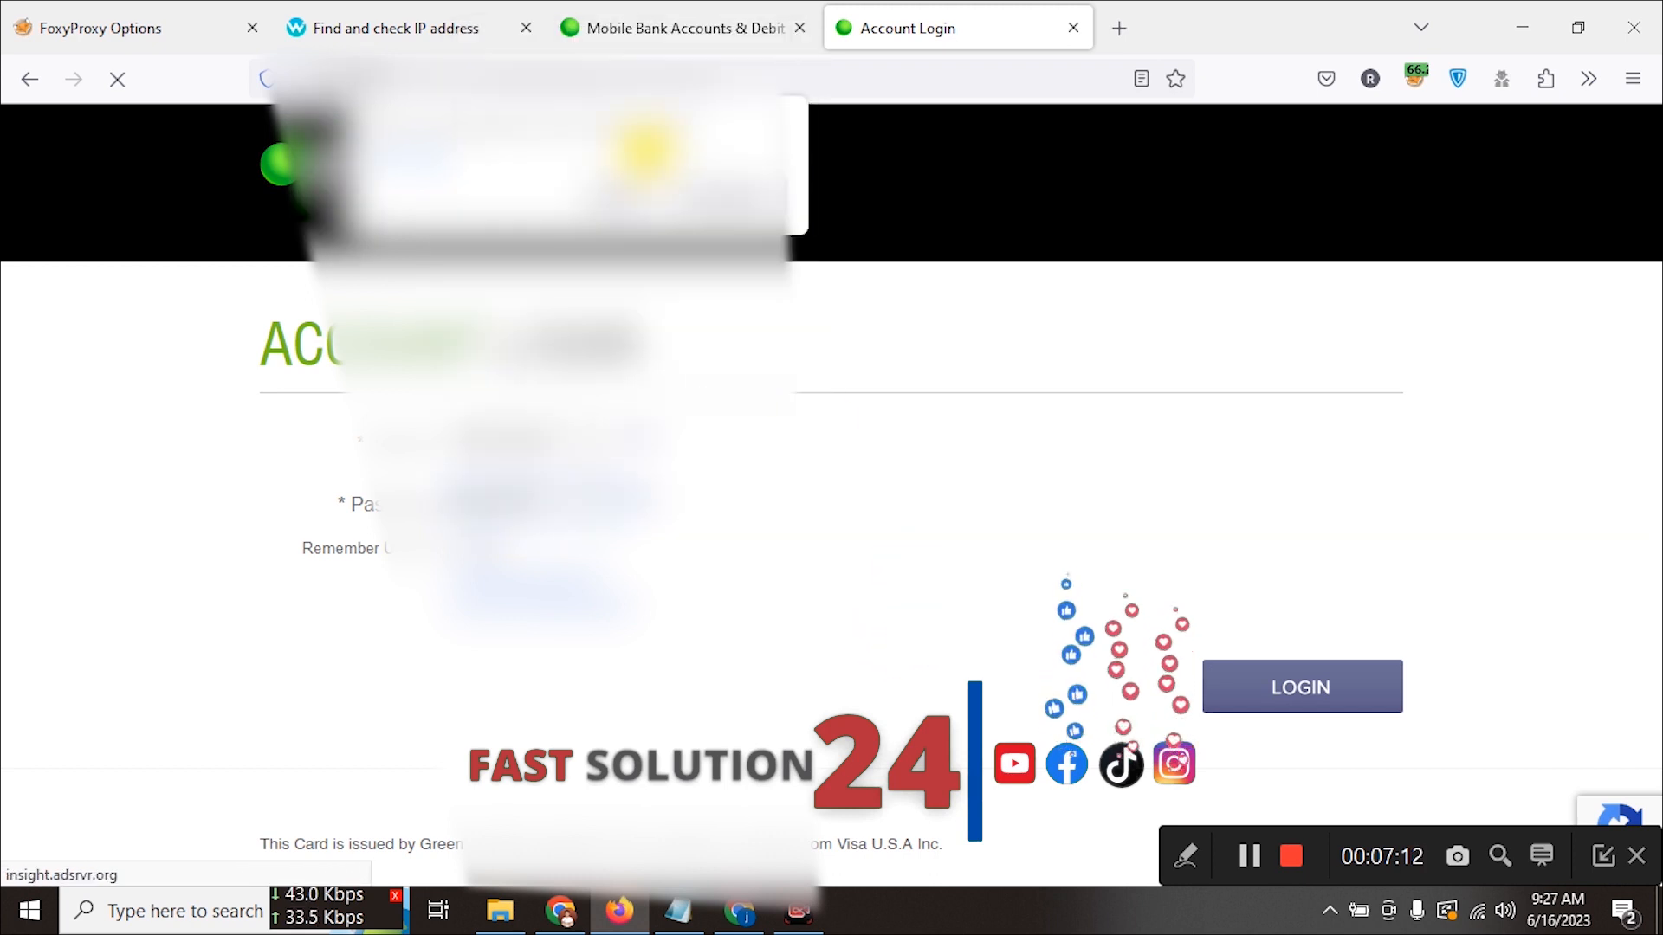
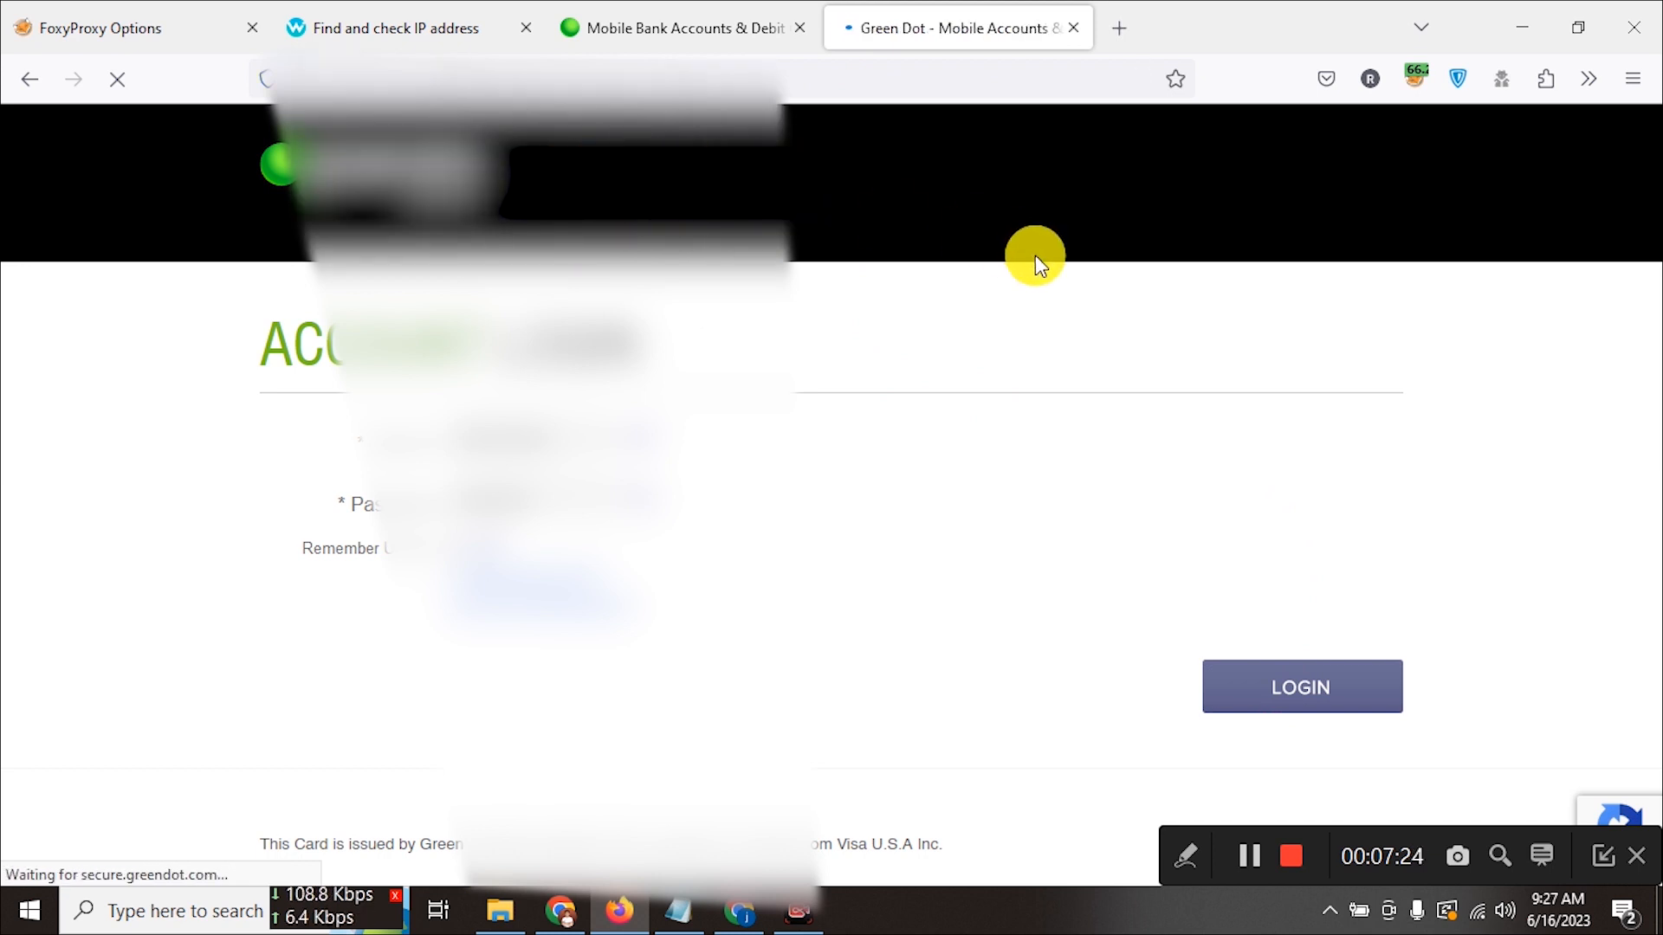
- Choose the Outlook email address as the destination for the verification code and send the code
scroll(516, 475, down, 1)
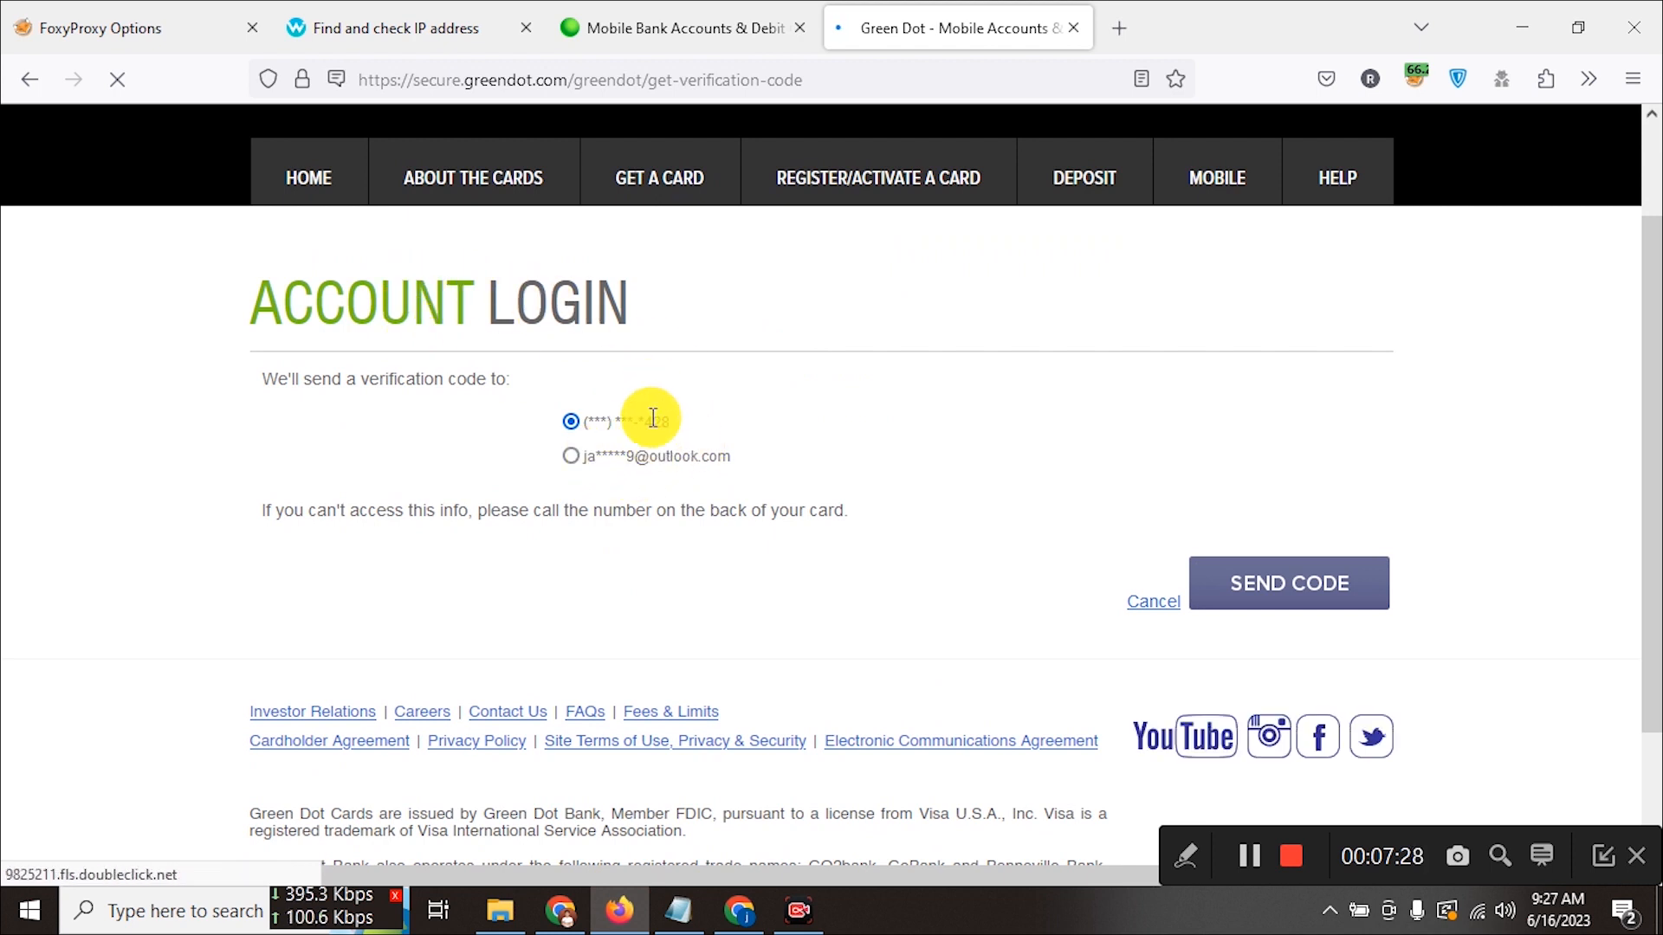
click(575, 454)
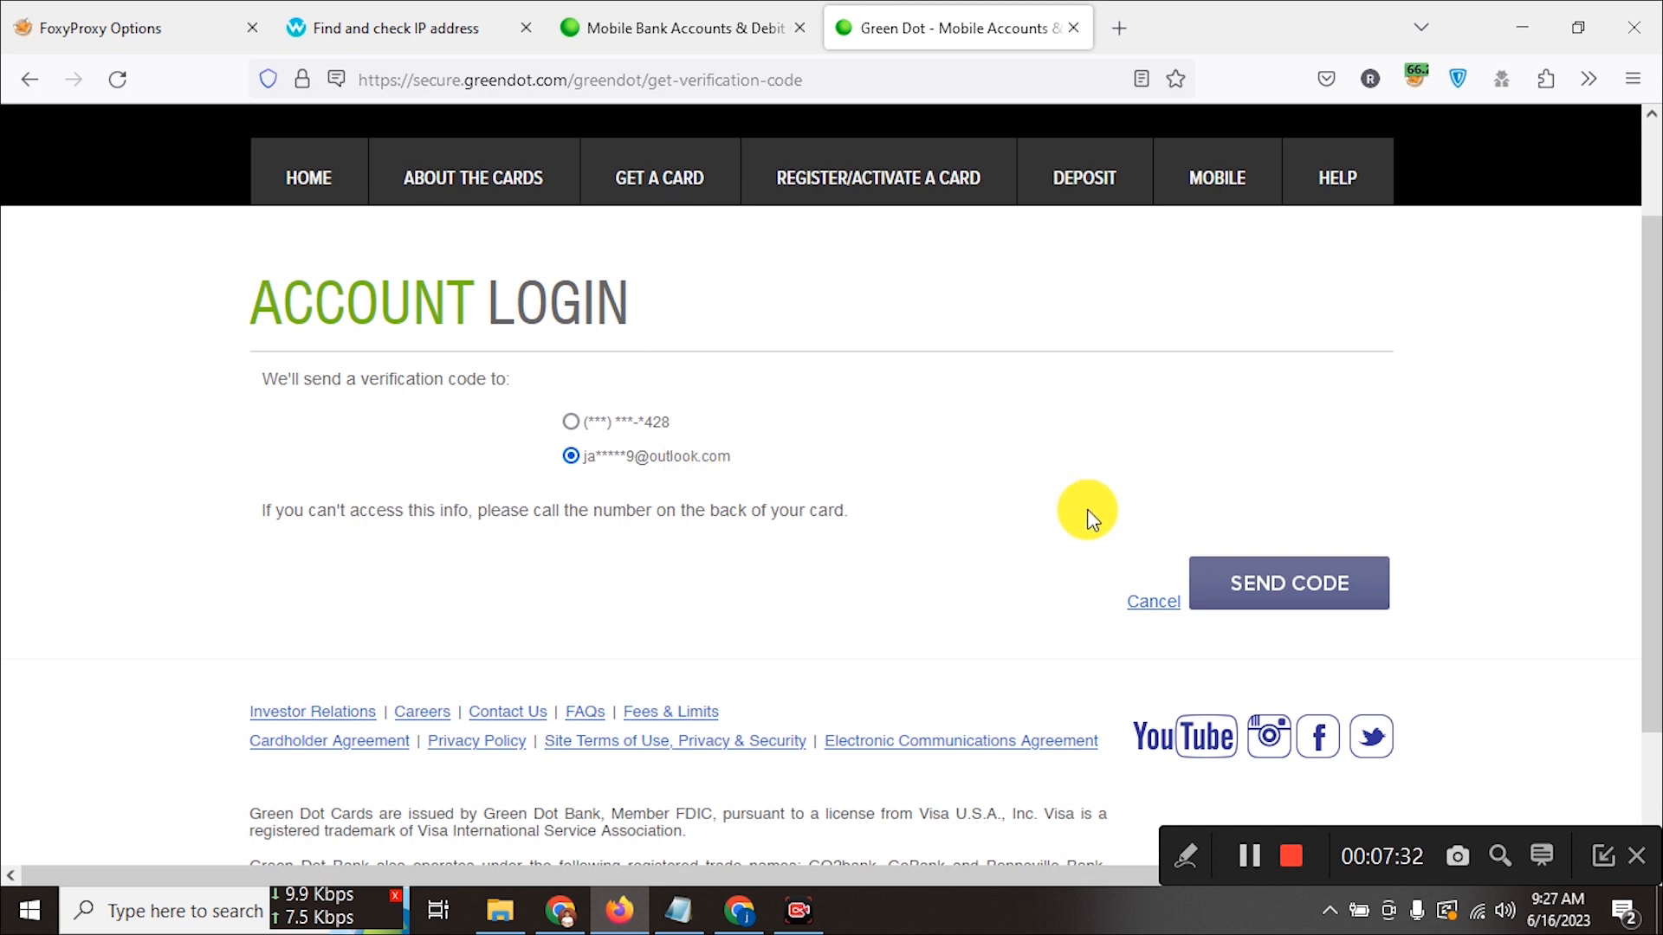
click(1315, 597)
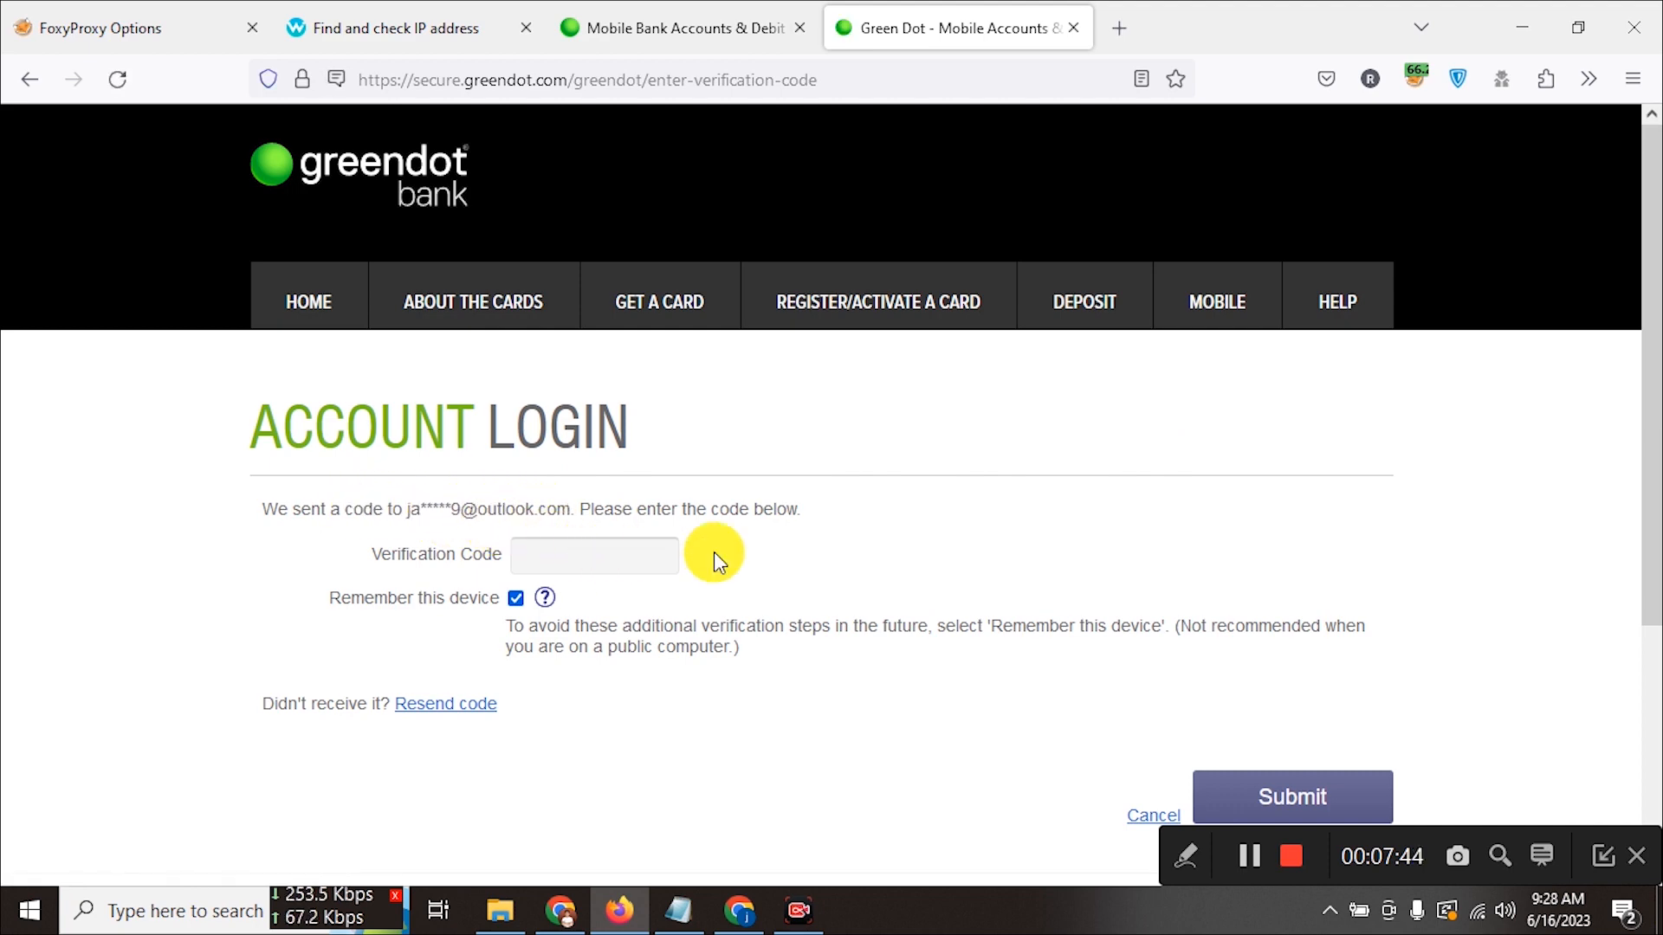
click(739, 909)
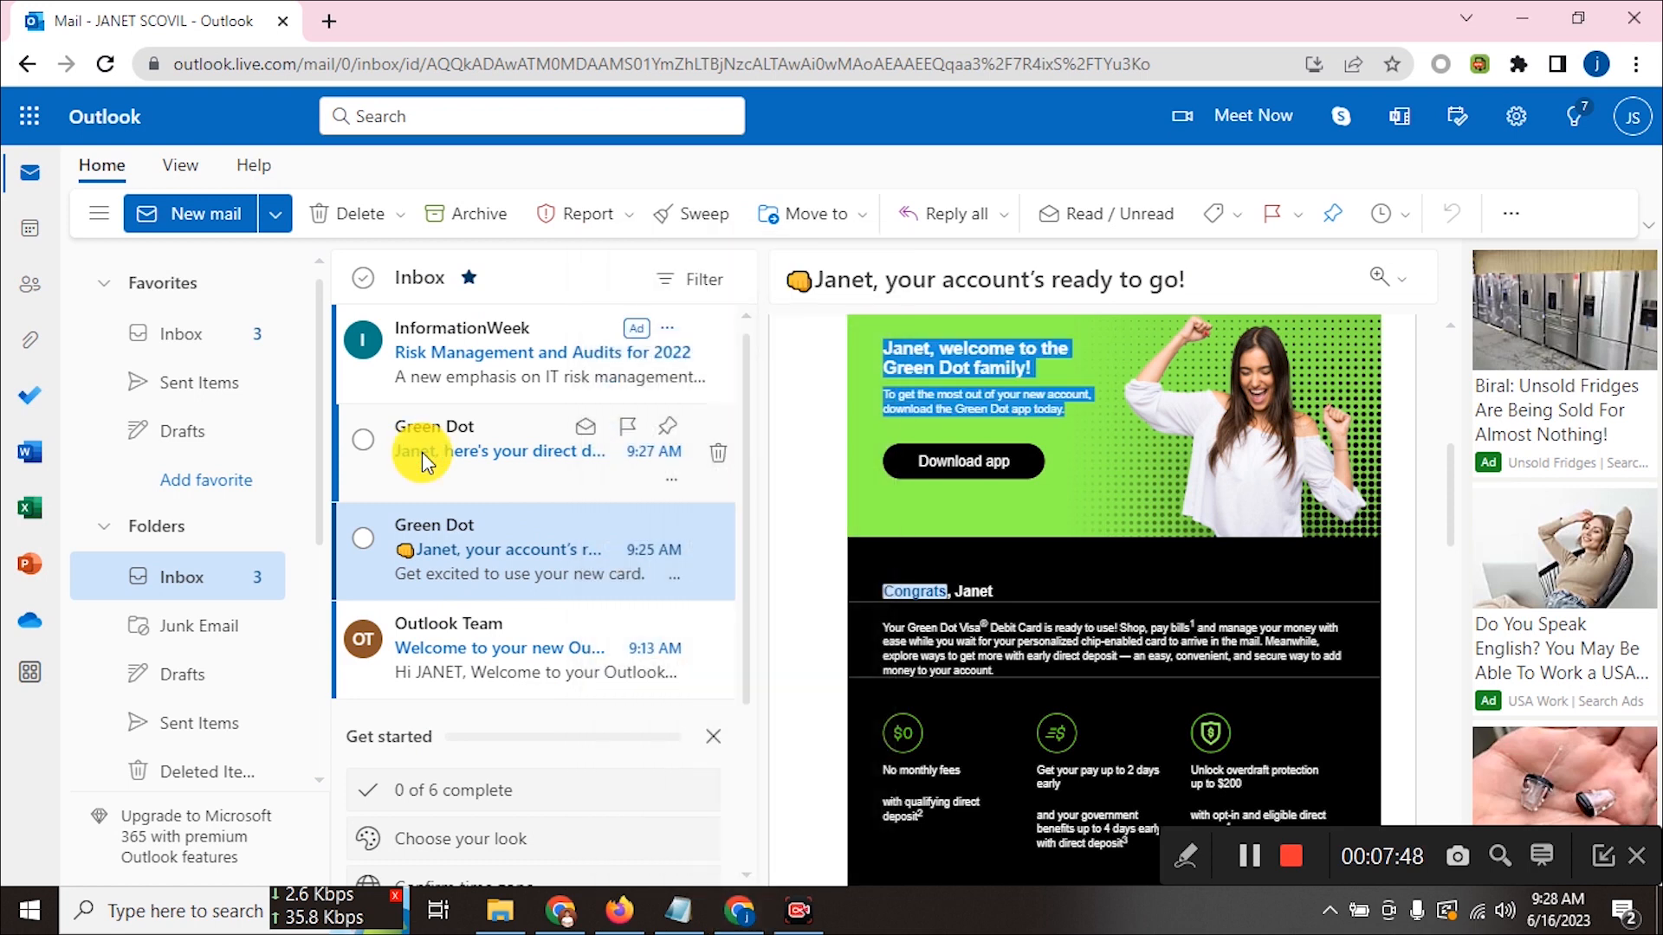
click(423, 452)
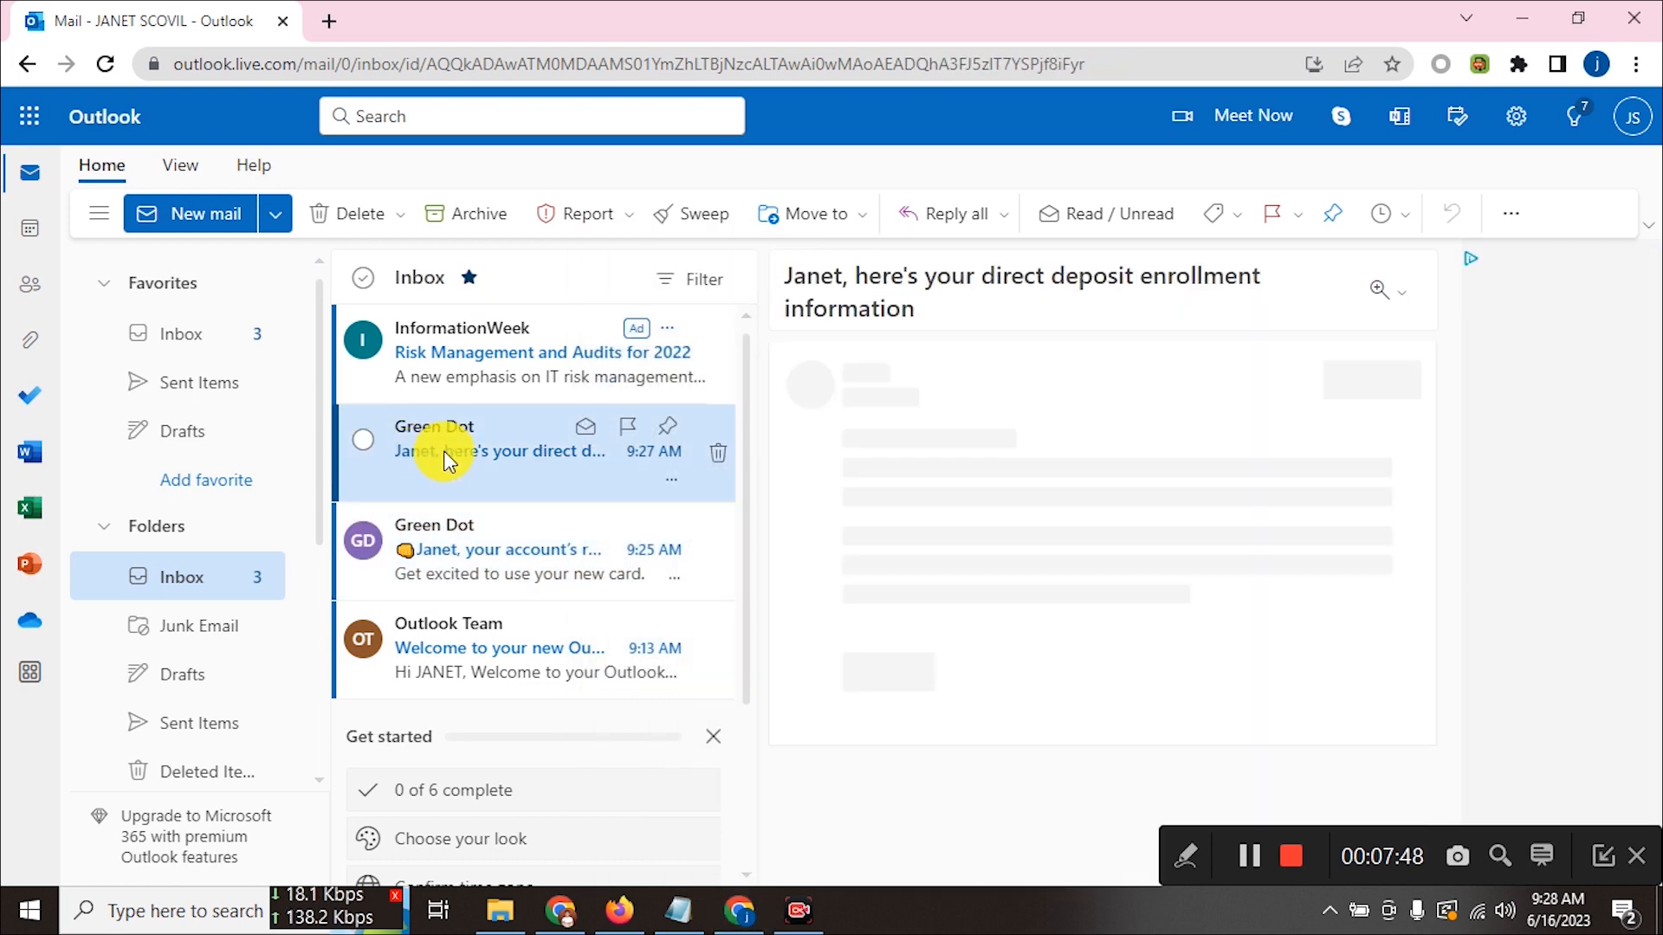
click(179, 334)
click(521, 392)
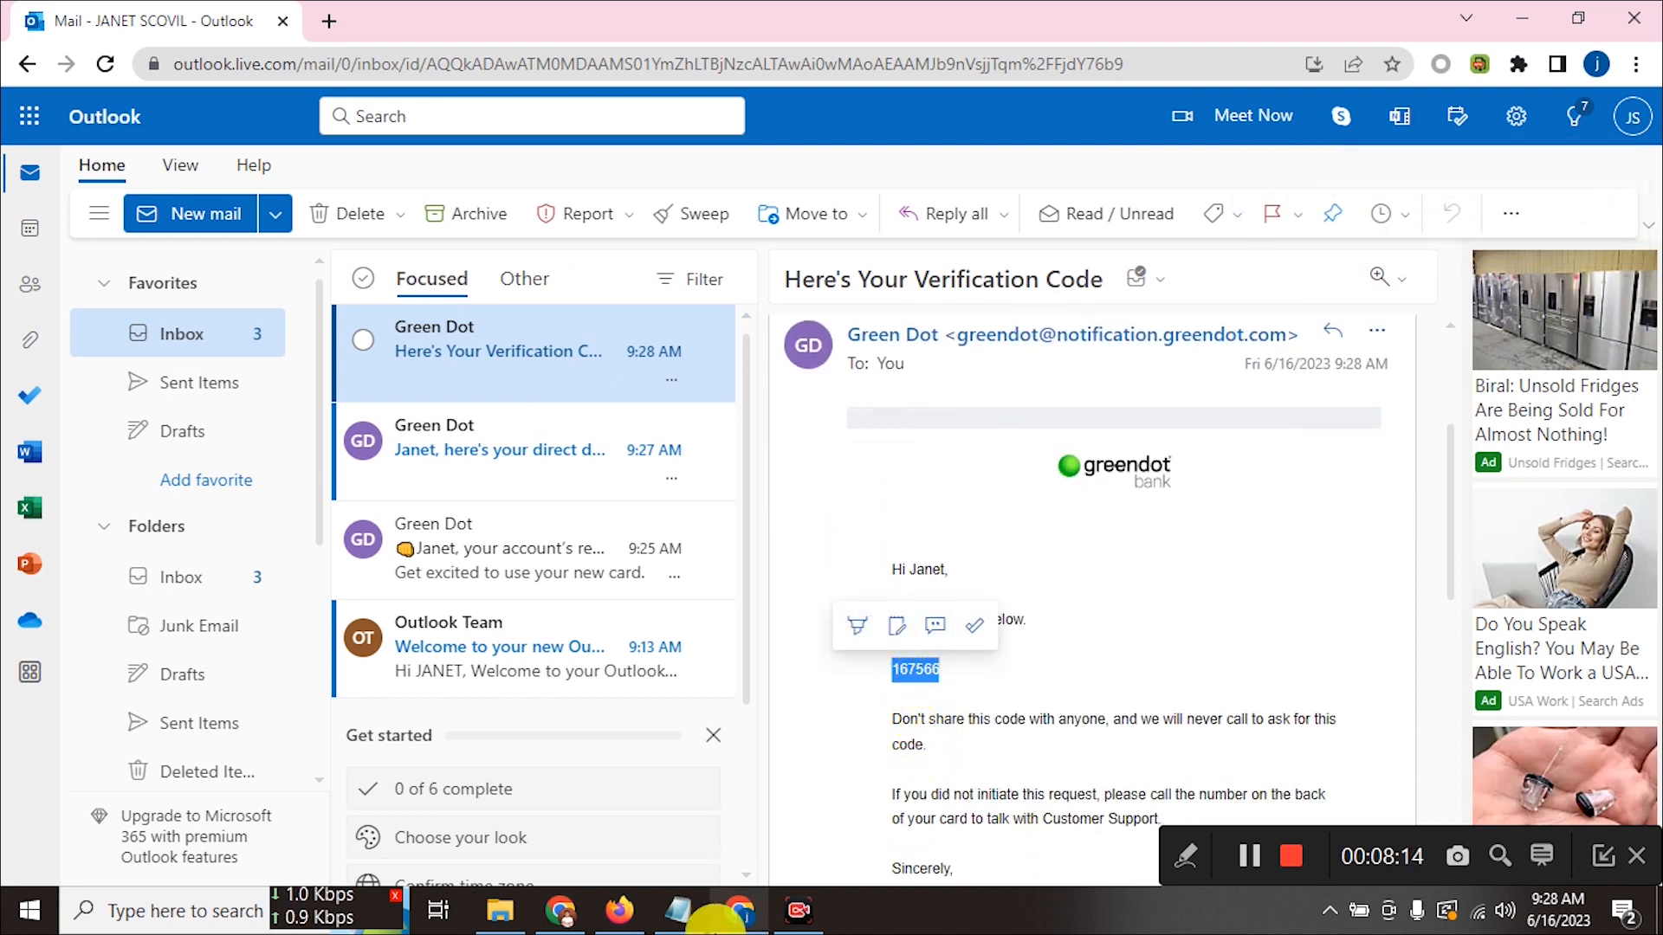
click(645, 917)
click(592, 558)
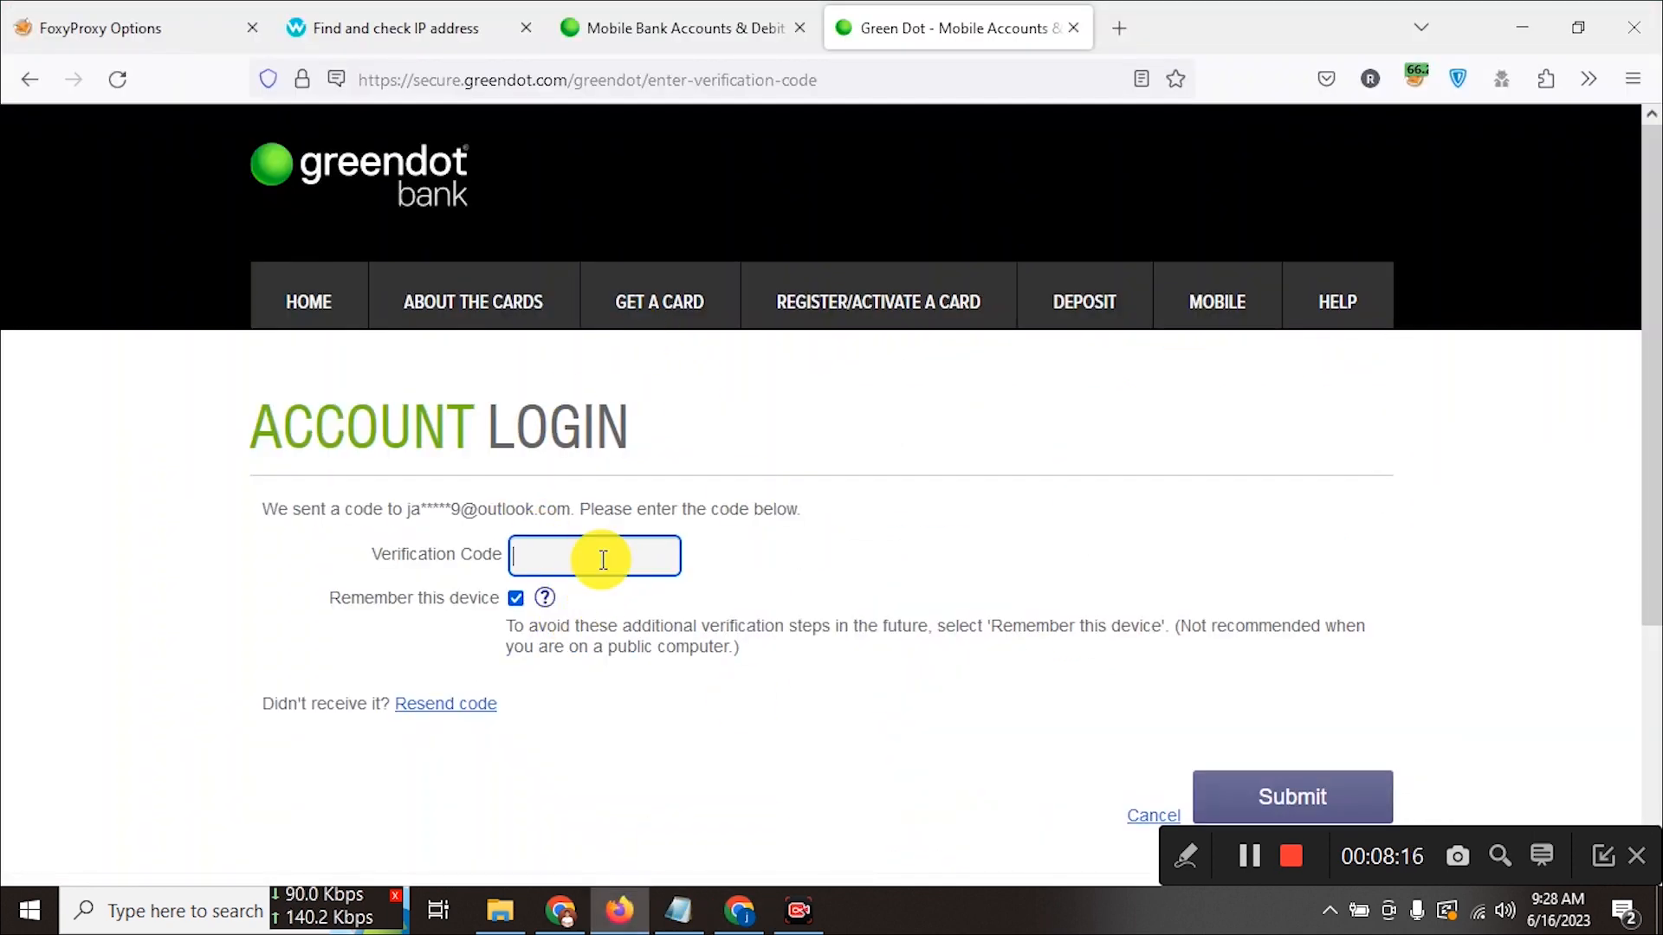
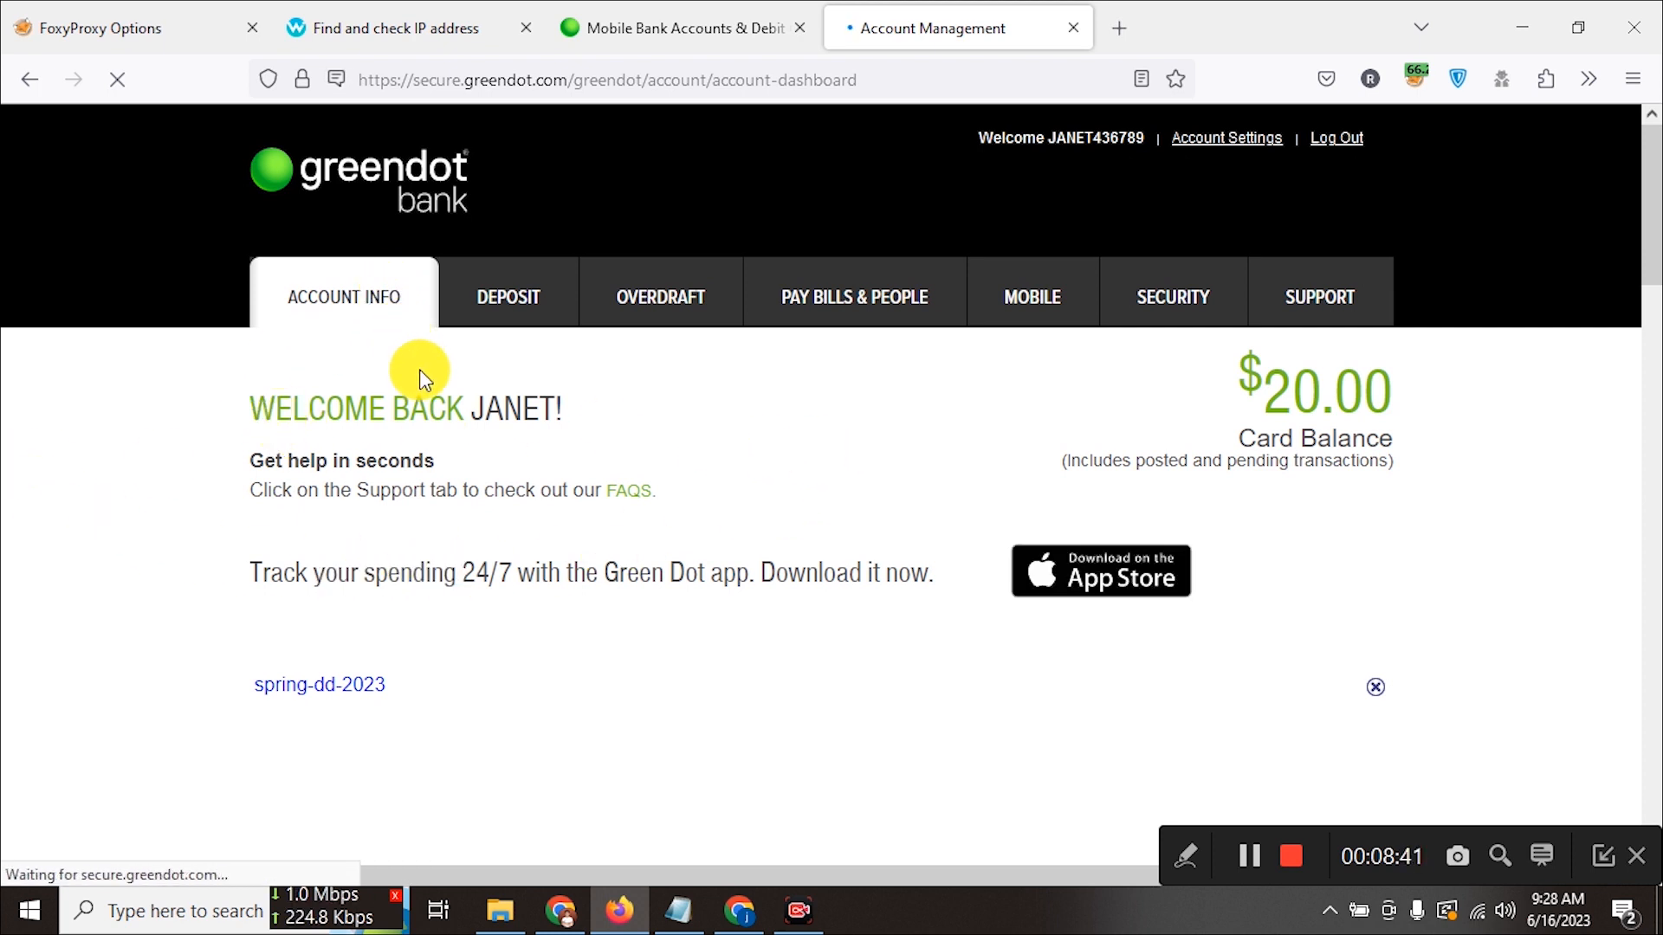
- Examine the card balance and the welcome heading on the account dashboard
drag(1255, 398, 1334, 438)
drag(1262, 389, 1395, 391)
click(1290, 416)
drag(1265, 392, 1421, 390)
click(1336, 416)
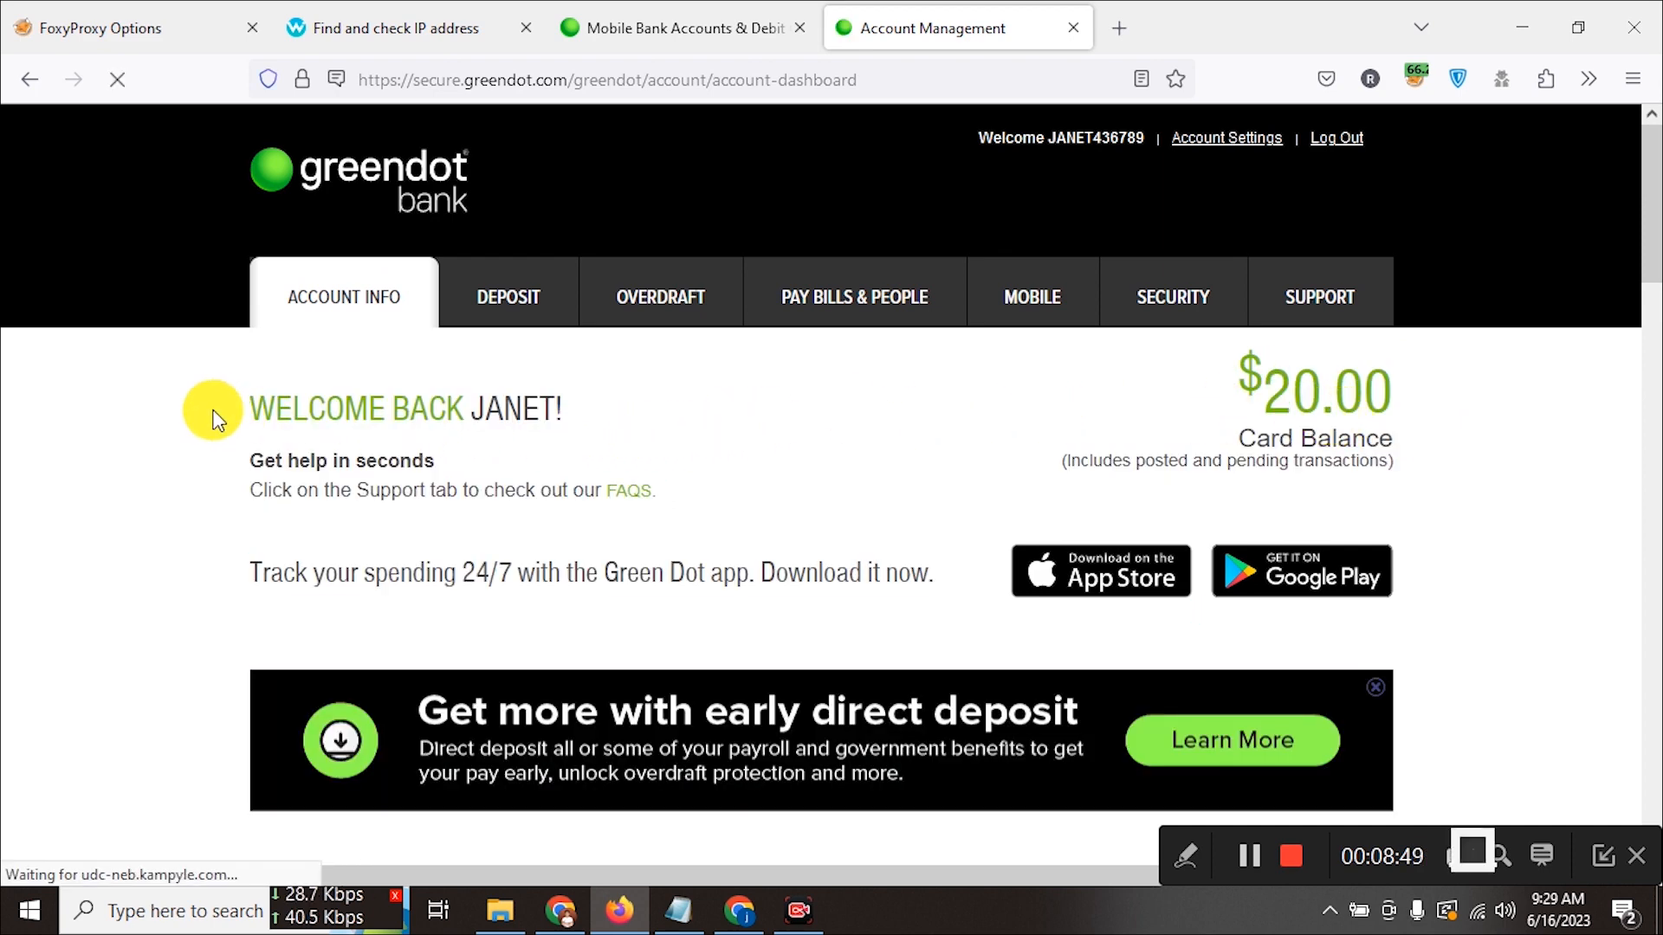
drag(216, 410, 486, 416)
- Review the Recent Transactions table, checking the initial load entry's date, description and type
scroll(504, 419, down, 4)
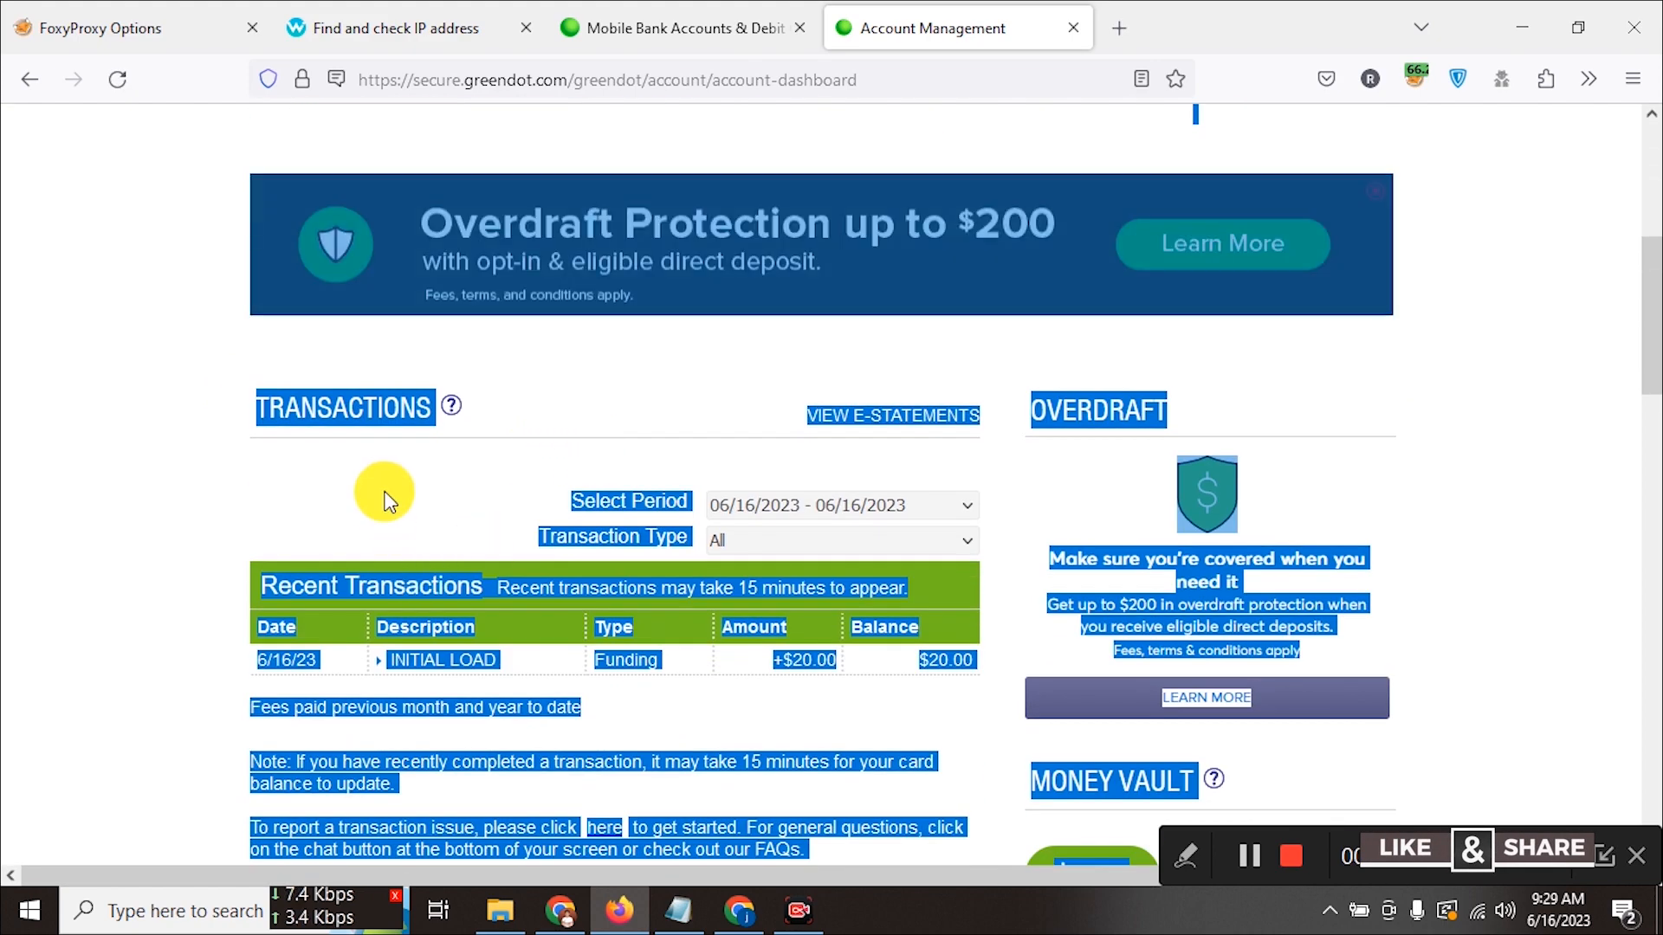
click(493, 472)
scroll(492, 472, down, 3)
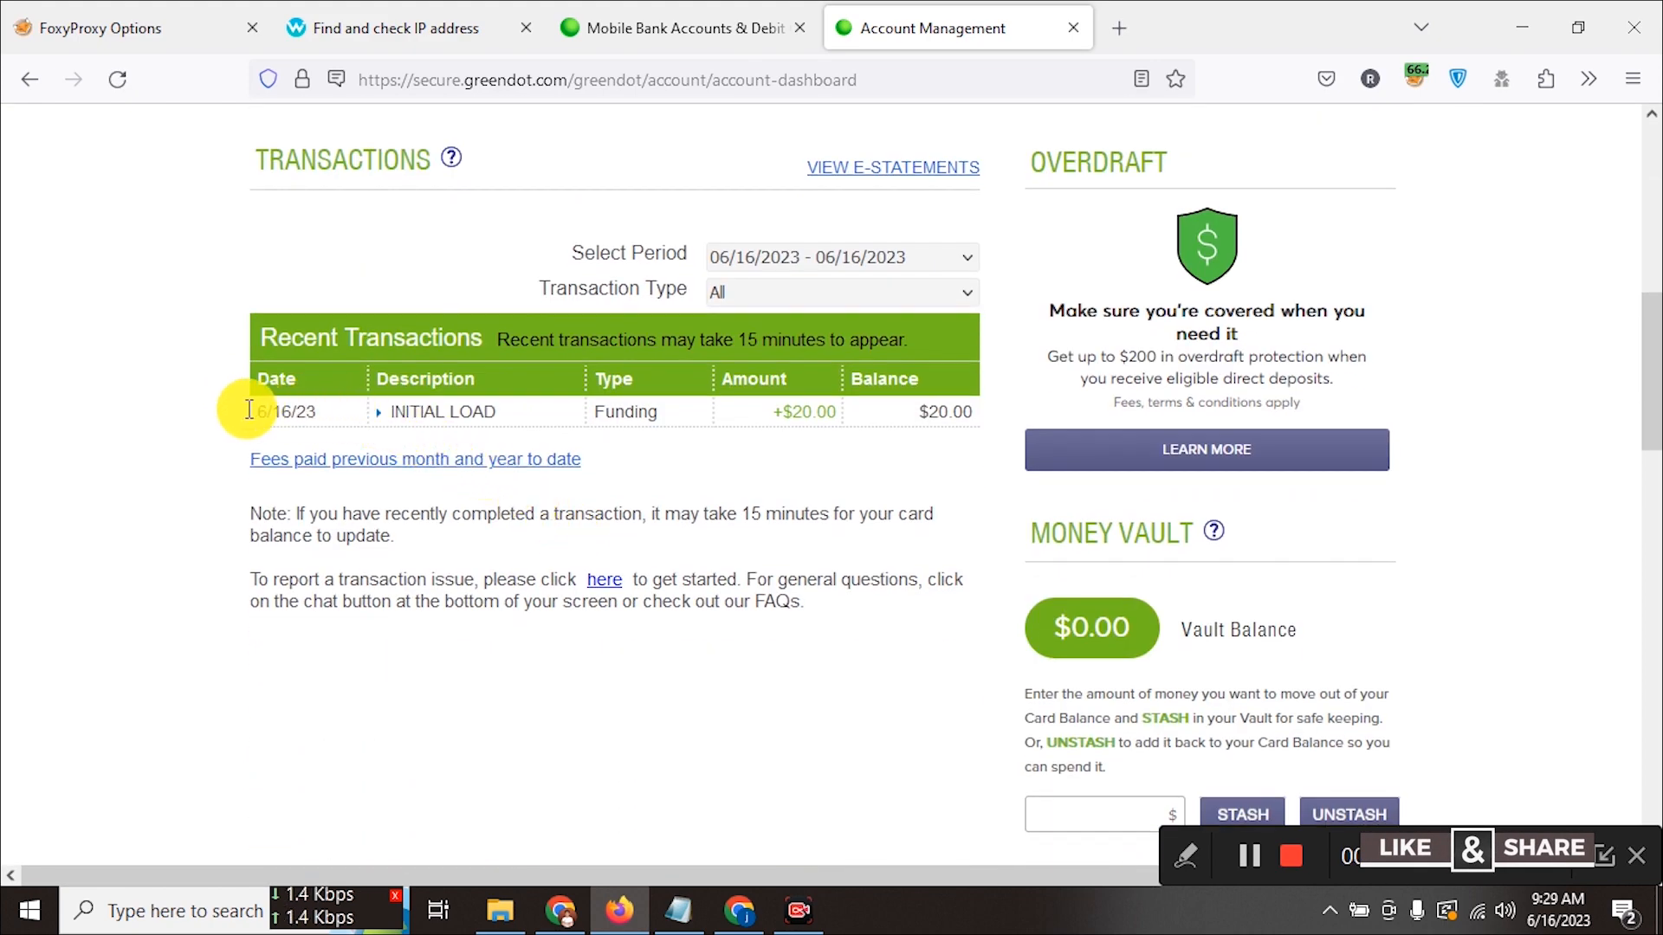
drag(246, 409, 522, 413)
click(315, 400)
click(527, 414)
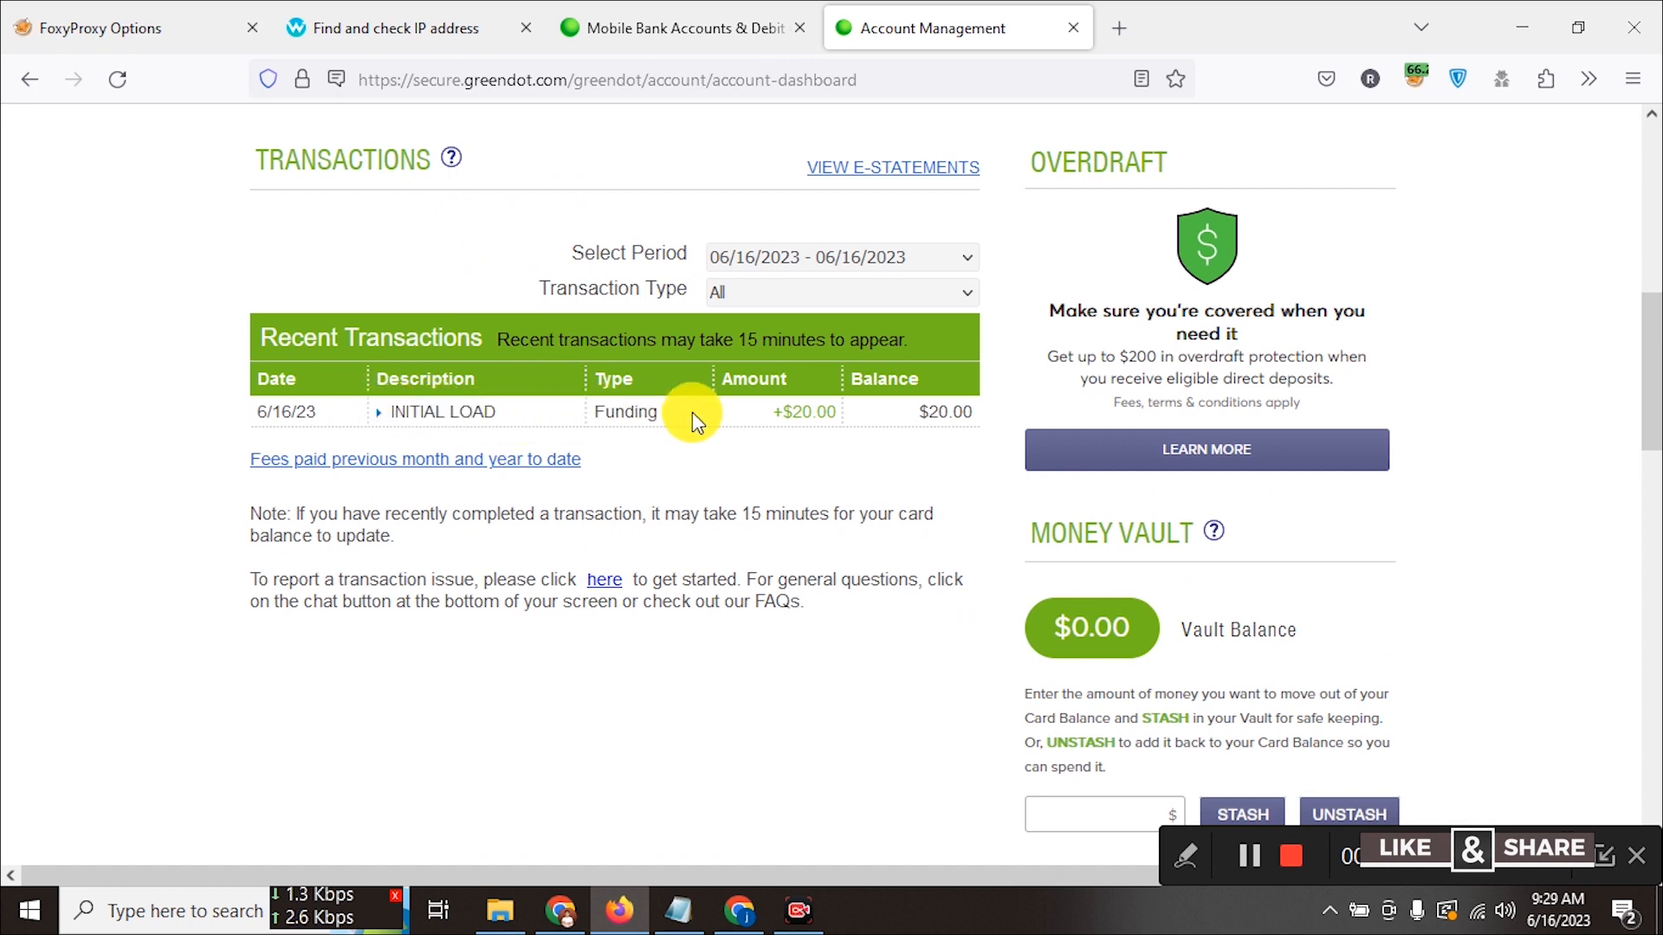
- Examine the Money Vault section and the early direct deposit details on the account dashboard
scroll(804, 423, down, 7)
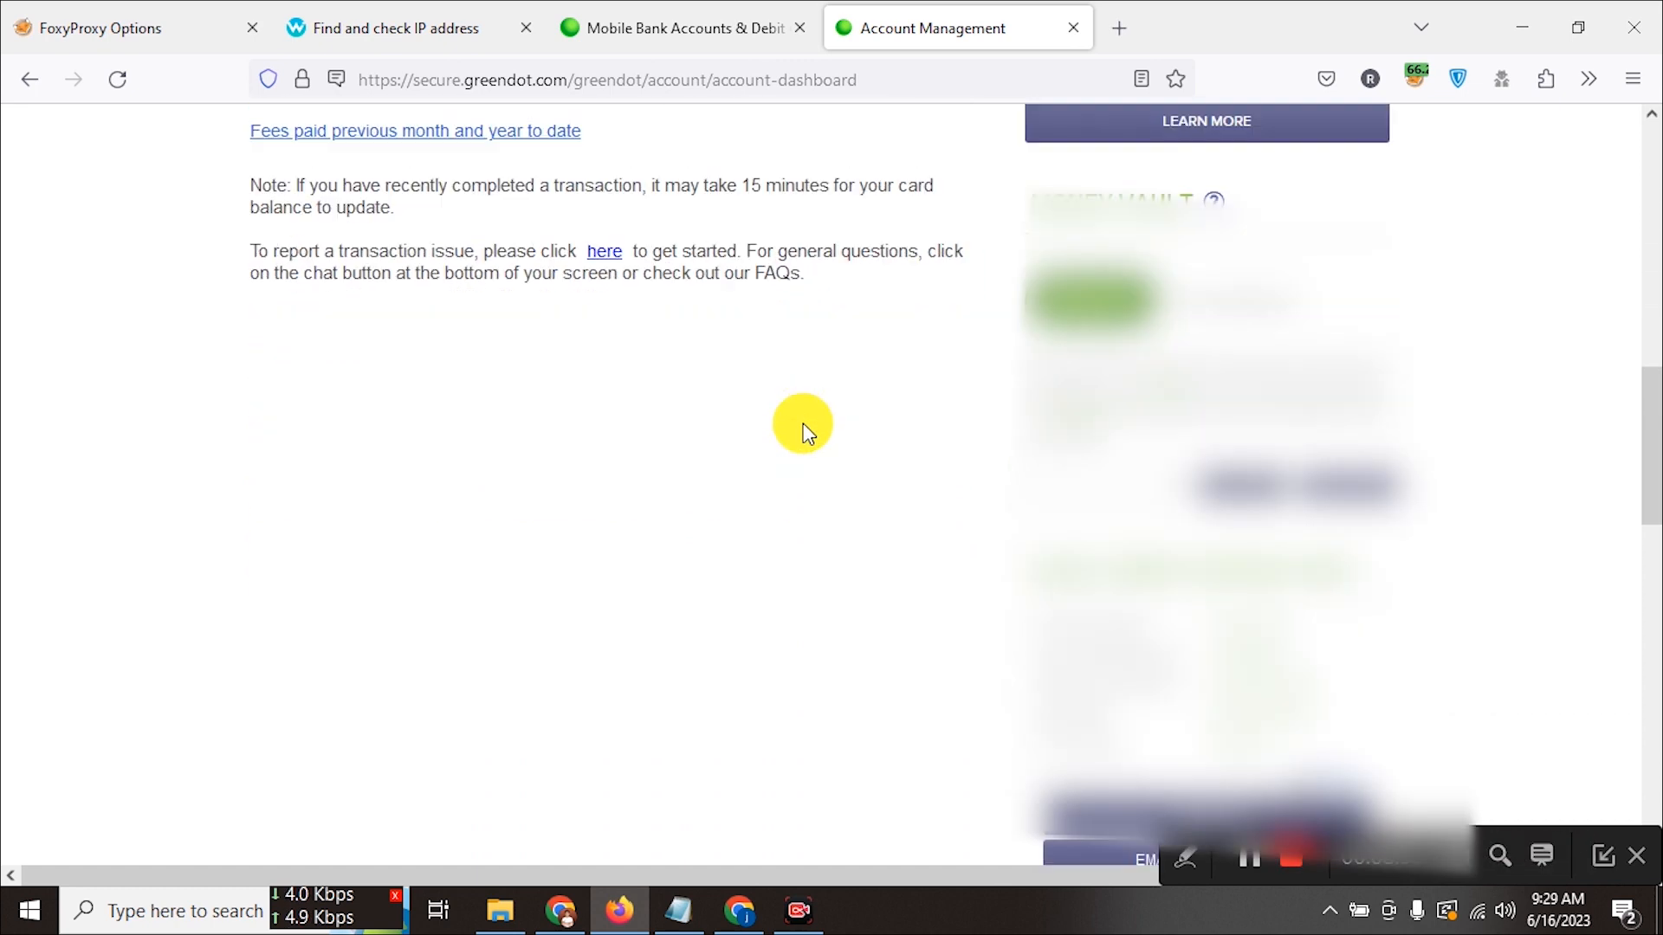
scroll(793, 376, up, 2)
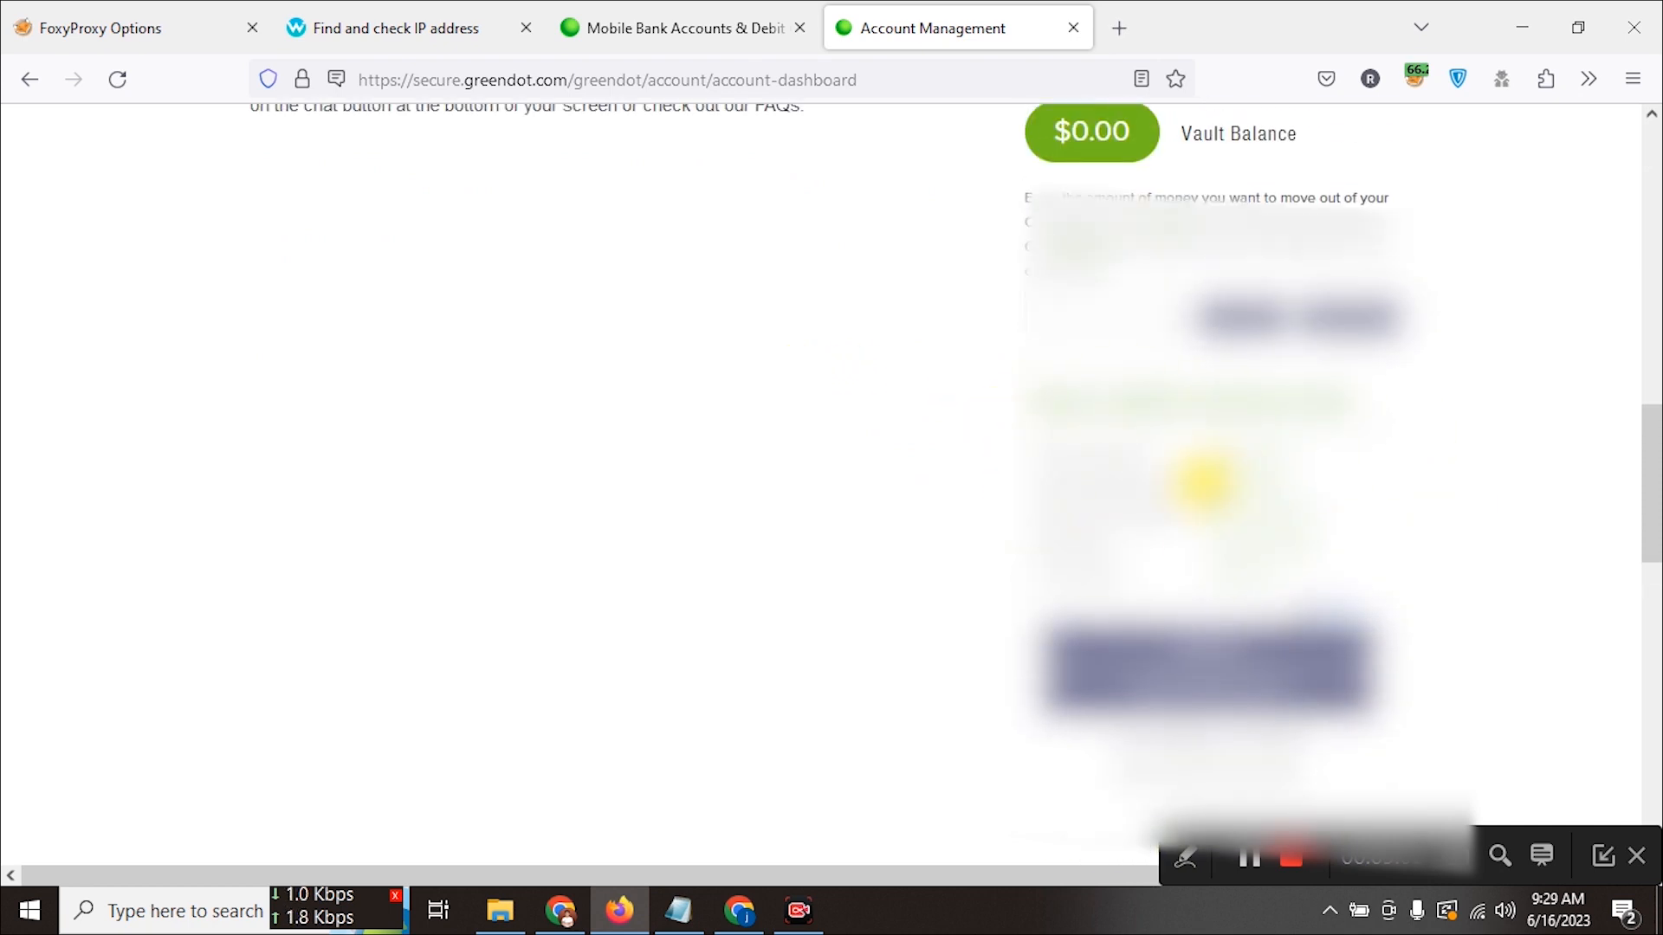
drag(1203, 483, 1362, 482)
drag(1015, 527, 1299, 511)
click(1303, 513)
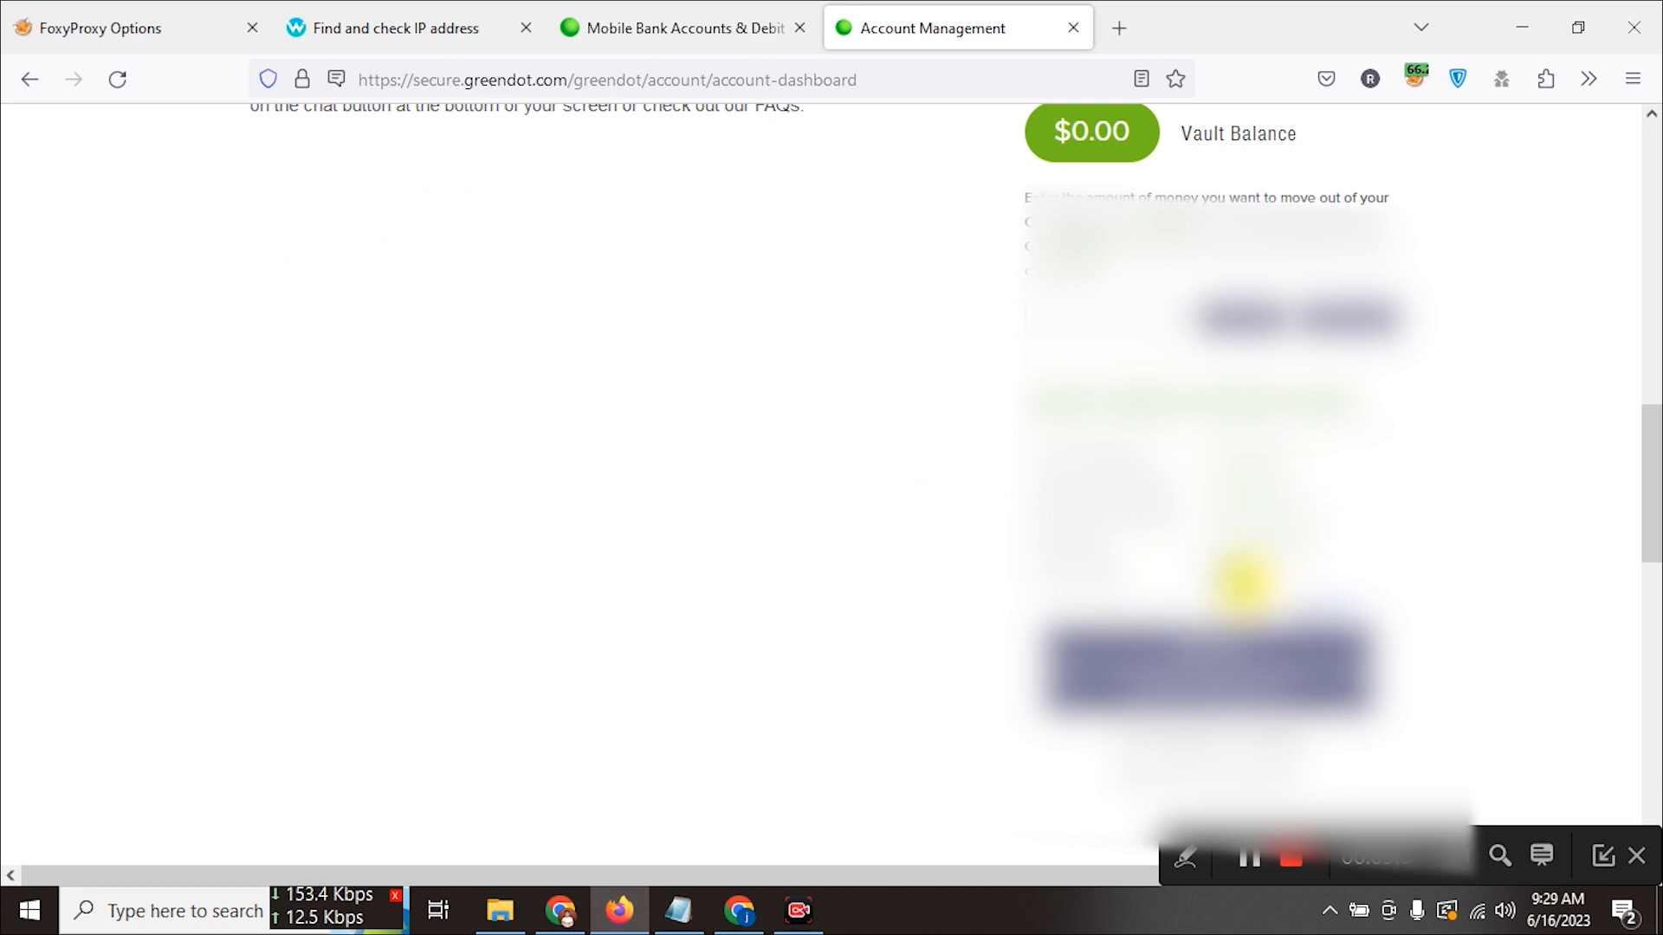
- Recheck the card balance and look over the account dashboard's sections once more
scroll(1130, 489, up, 10)
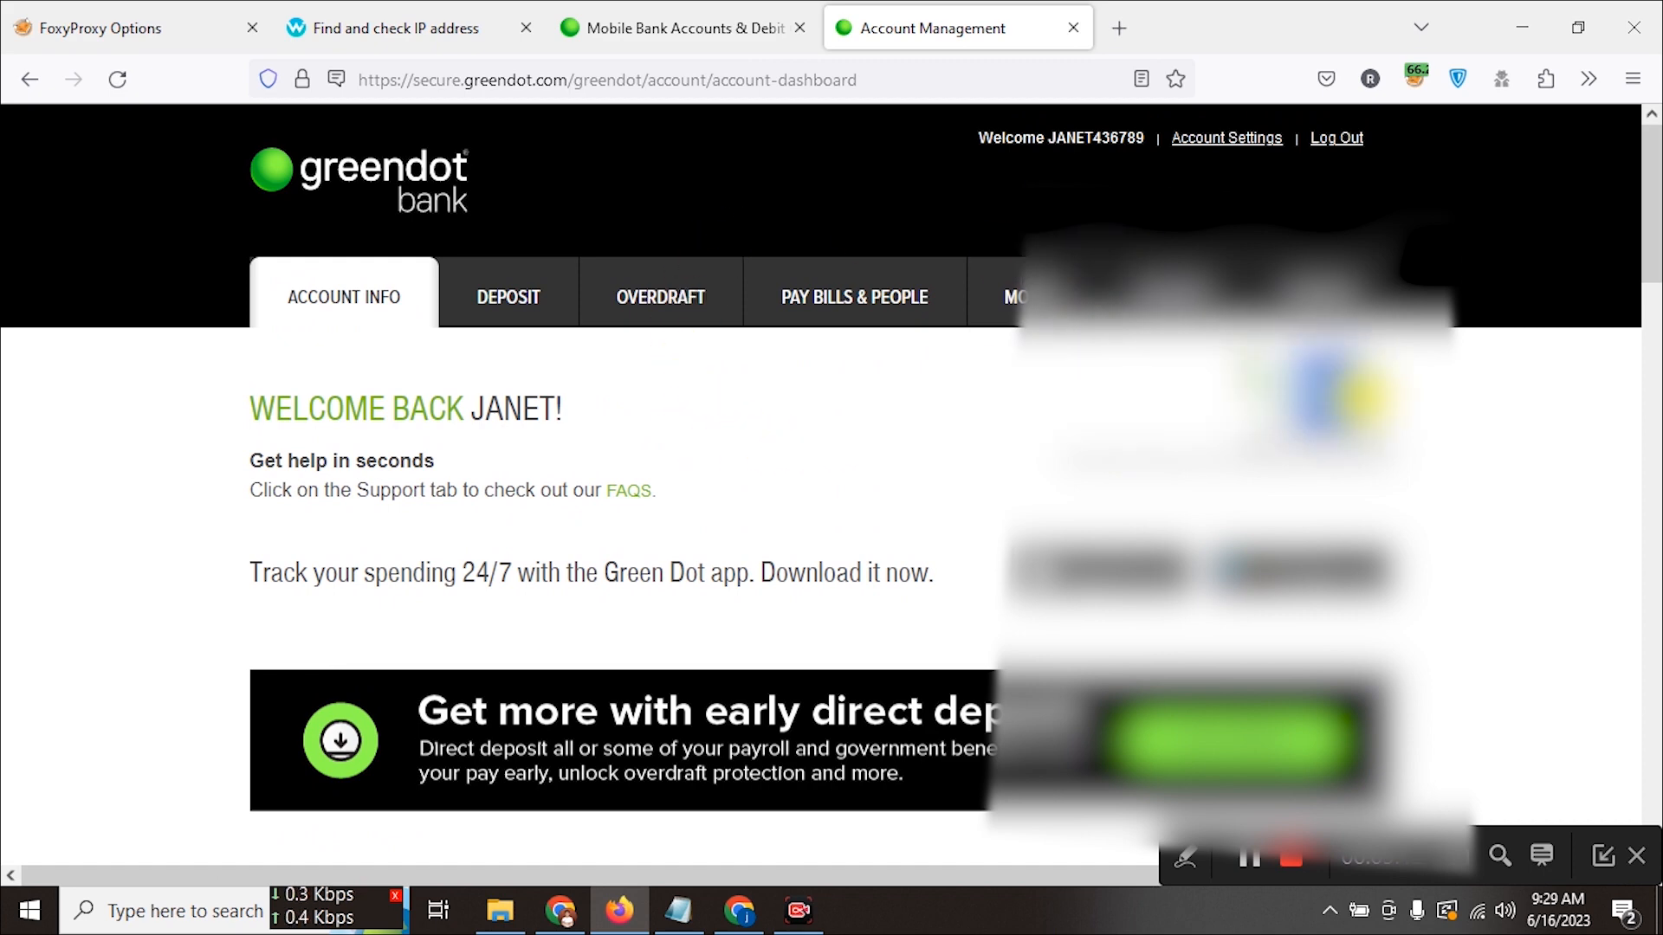
scroll(1363, 396, down, 1)
scroll(1362, 395, up, 1)
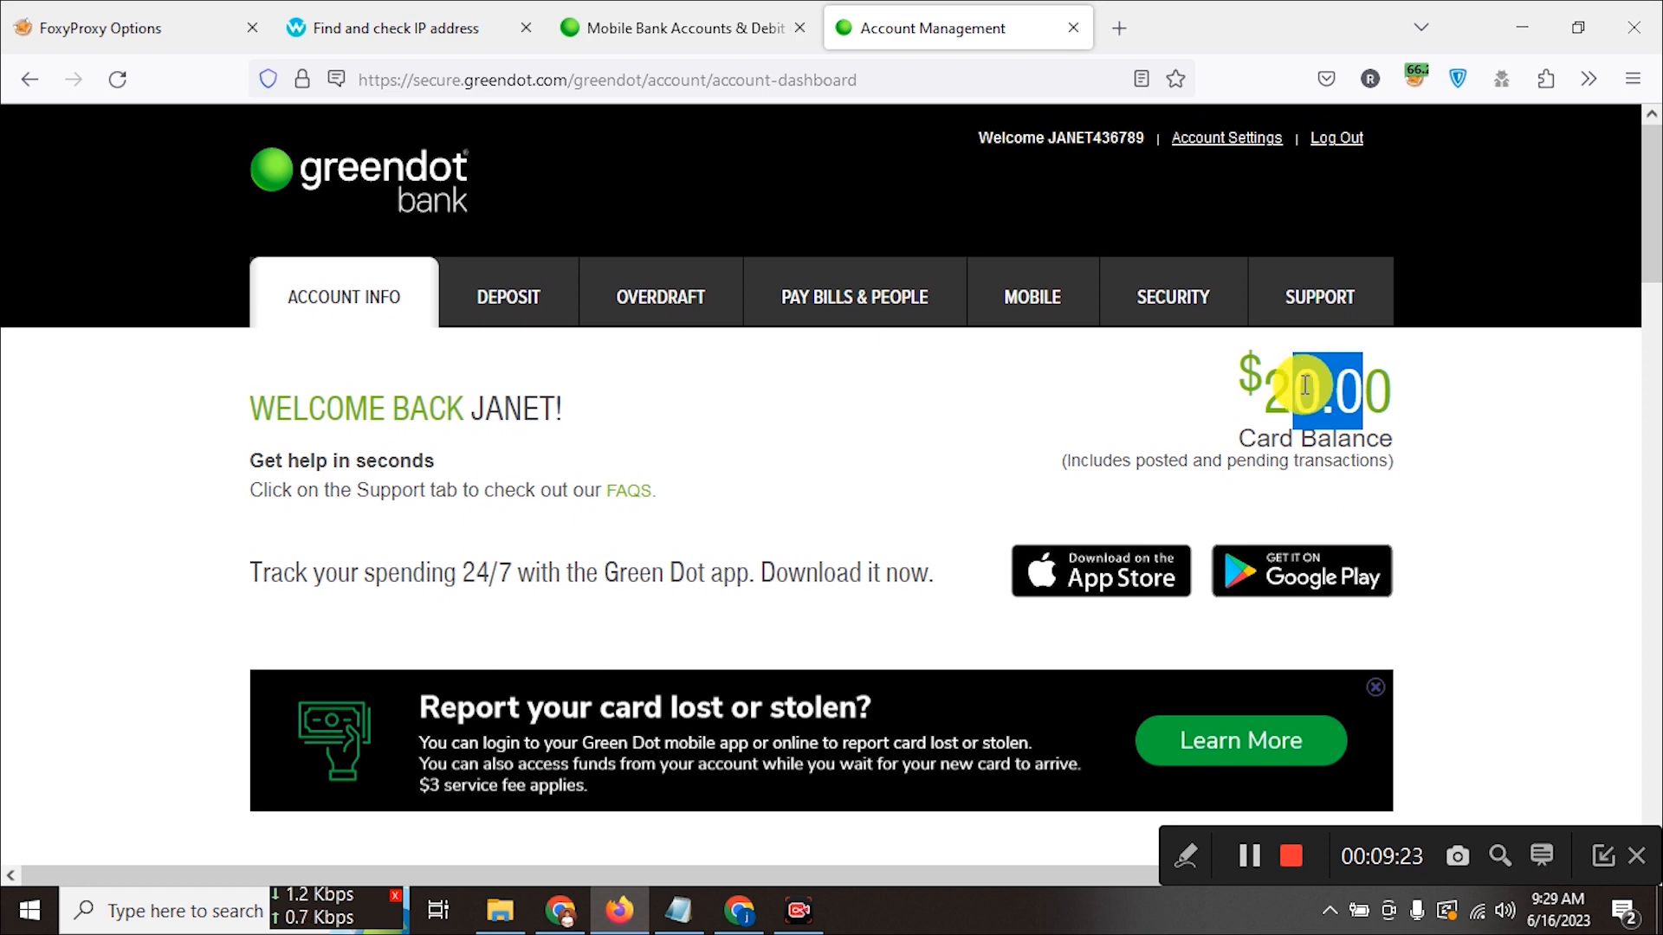
click(1169, 378)
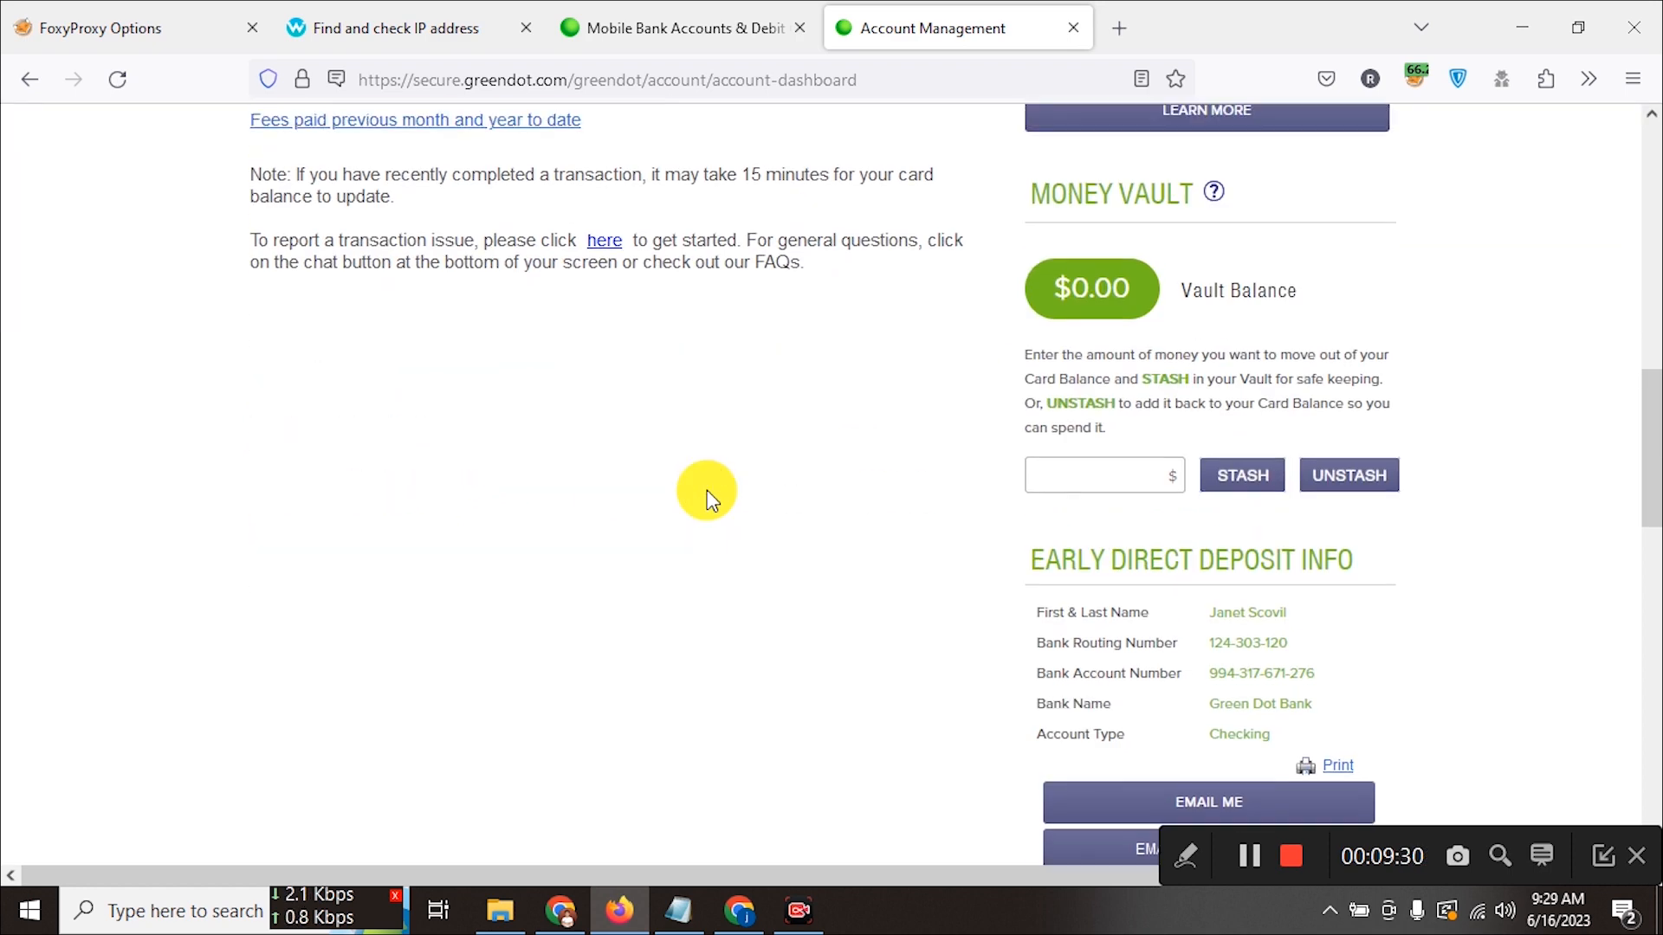
scroll(707, 494, up, 15)
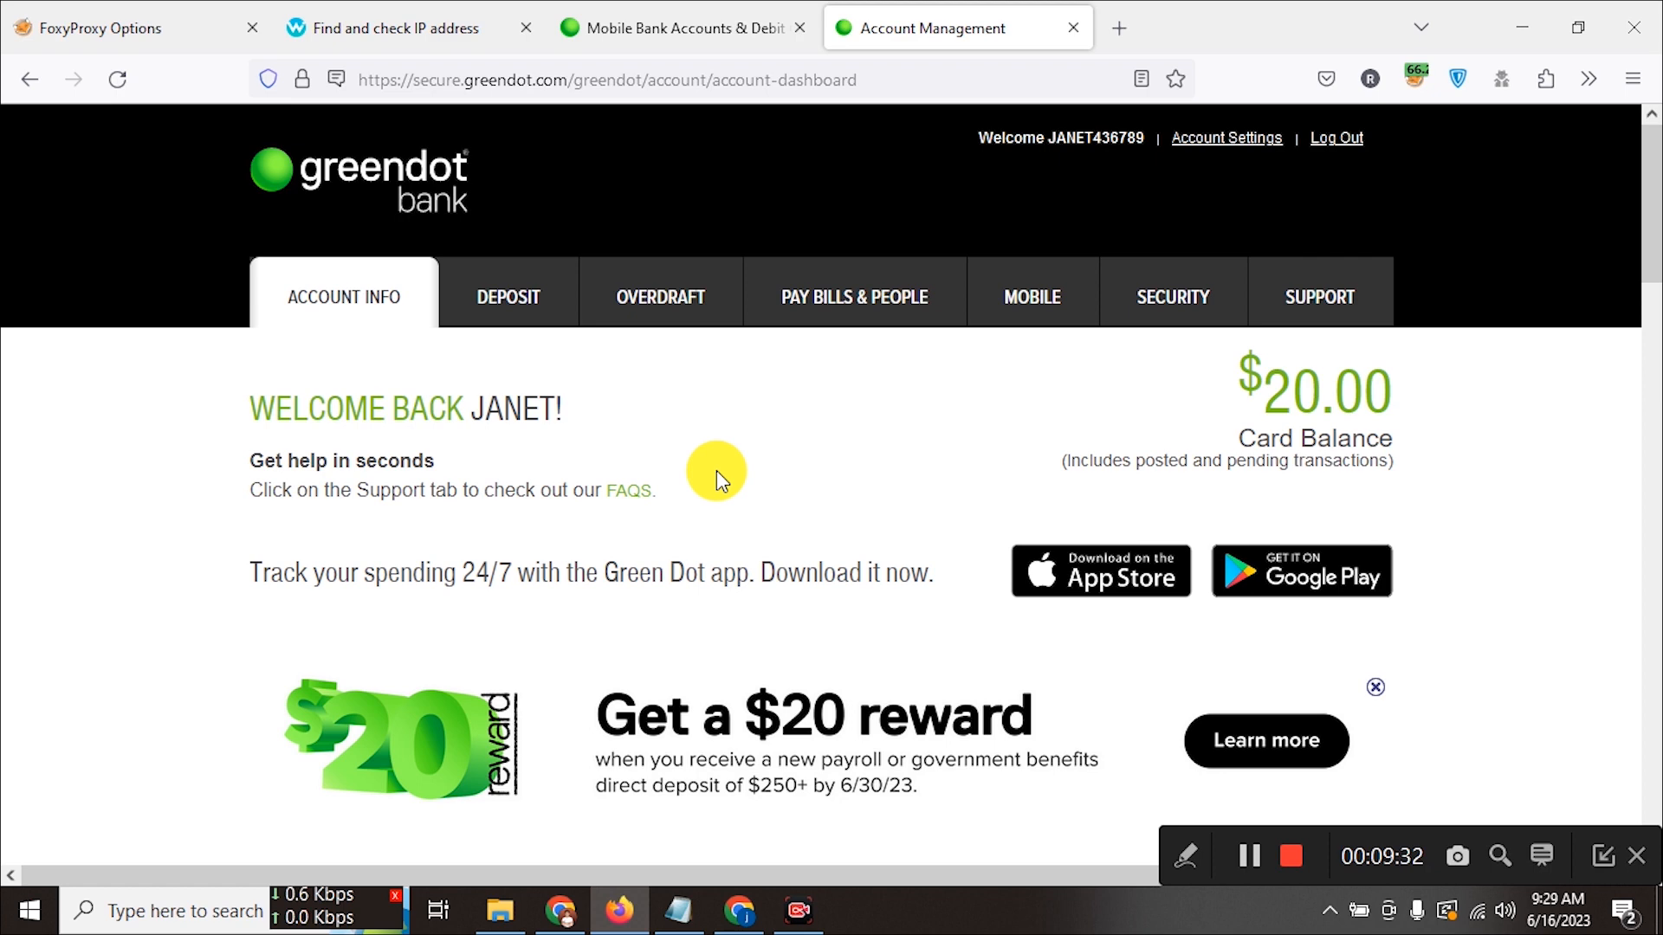